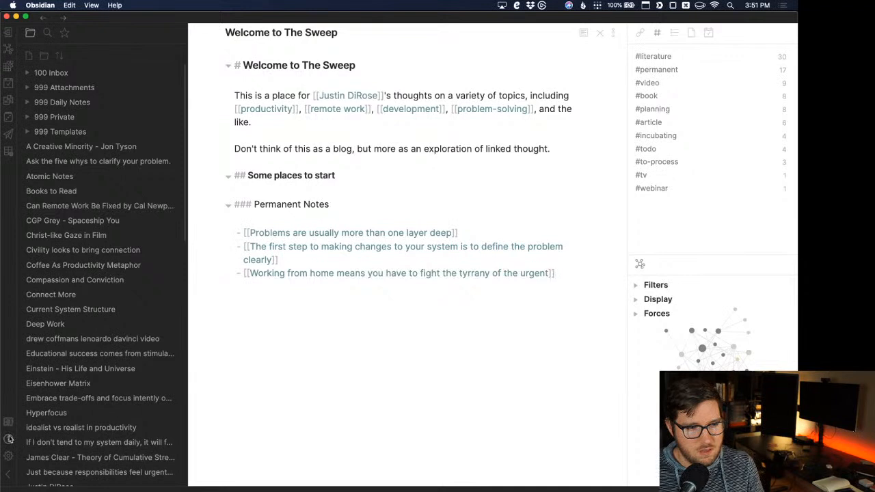
Create a new vault named Projects, located in the Dropbox vaults folder.
{"action": "left_click", "coordinate": [8, 422]}
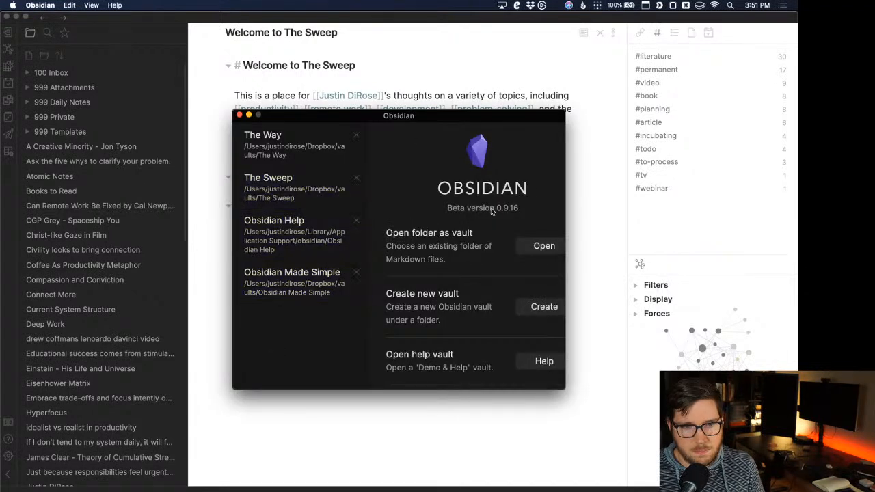
{"action": "left_click", "coordinate": [520, 309]}
{"action": "left_click", "coordinate": [517, 273]}
{"action": "type", "text": "Projects"}
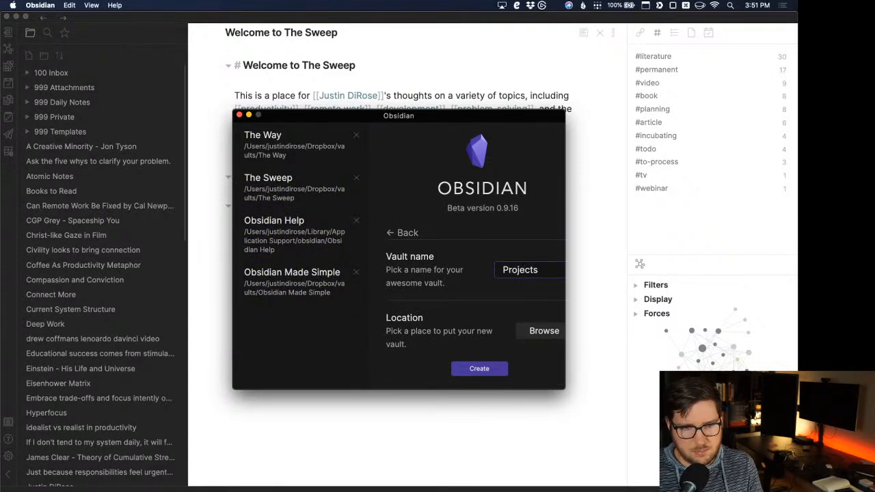
{"action": "left_click", "coordinate": [540, 331]}
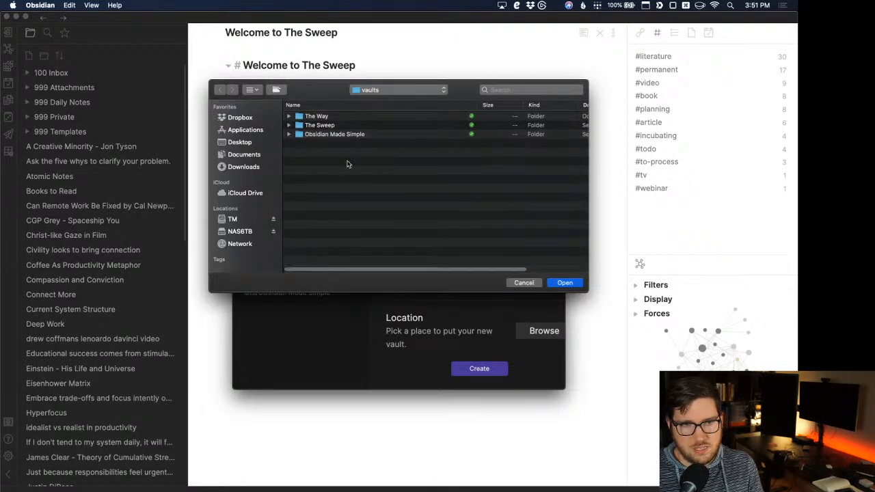
{"action": "left_click", "coordinate": [566, 283]}
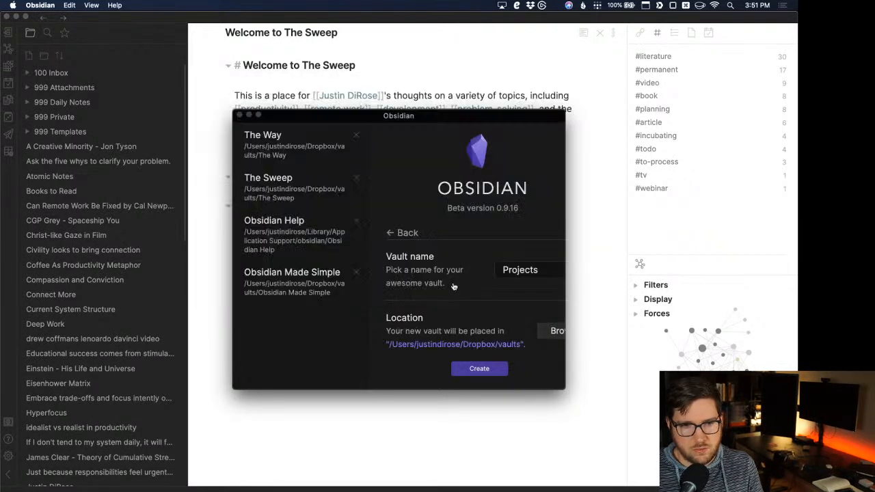
{"action": "left_click", "coordinate": [480, 369]}
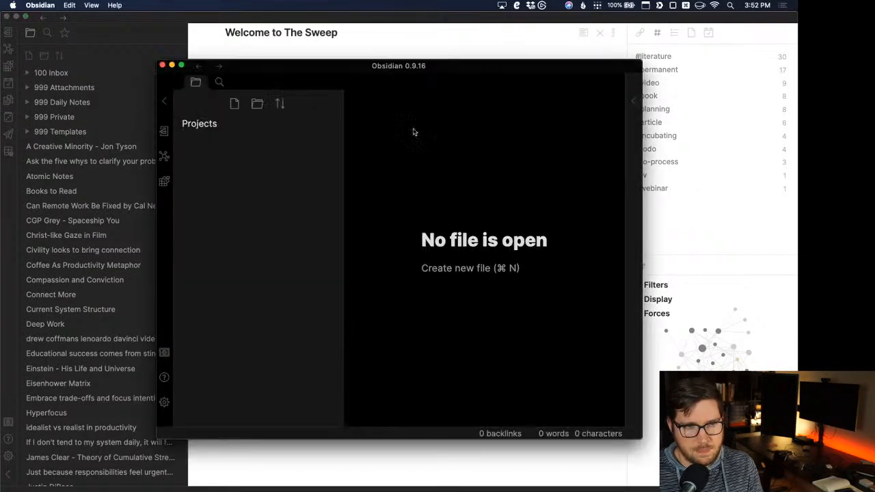
Maximize the new vault's window and turn on Show frontmatter in the editor settings.
{"action": "left_click_drag", "start_coordinate": [405, 69], "coordinate": [372, 70]}
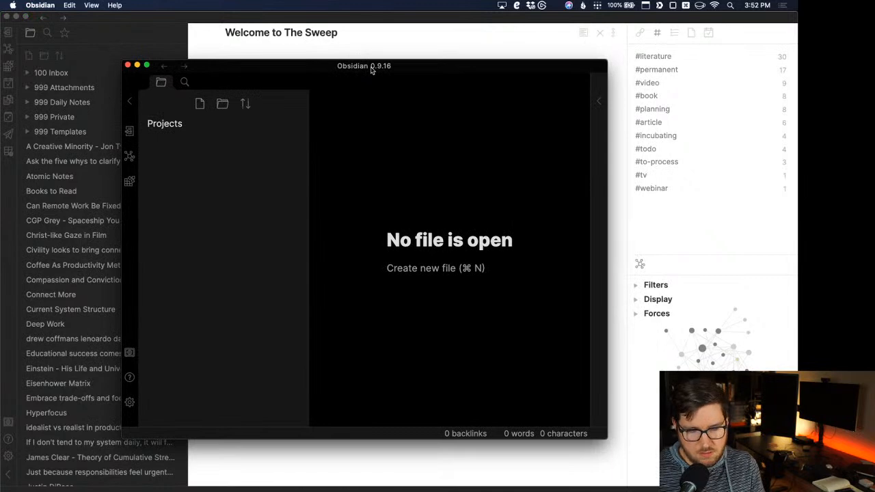
{"action": "double_click", "coordinate": [372, 70]}
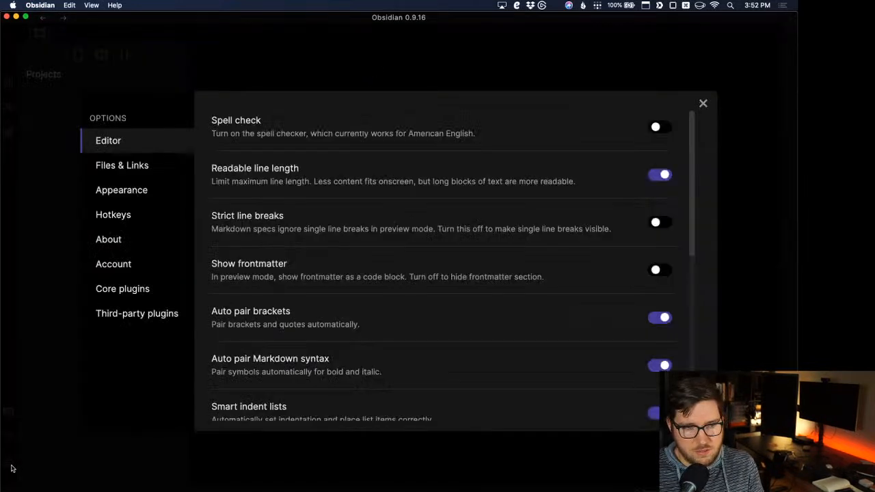
{"action": "left_click", "coordinate": [9, 463]}
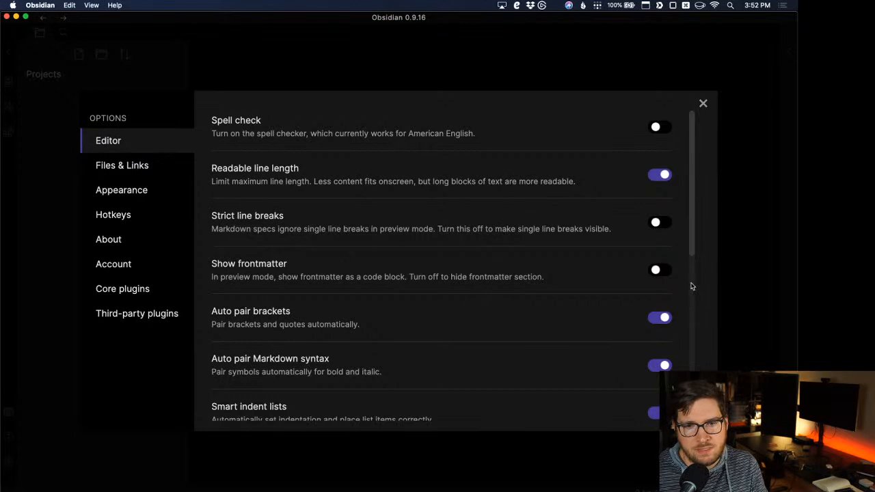
{"action": "left_click", "coordinate": [655, 271]}
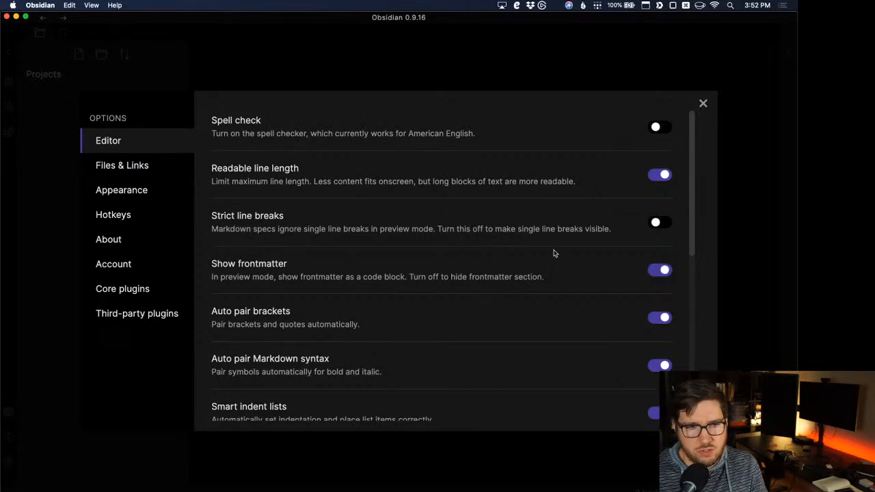
{"action": "scroll", "coordinate": [551, 219], "scroll_direction": "down", "scroll_amount": 4}
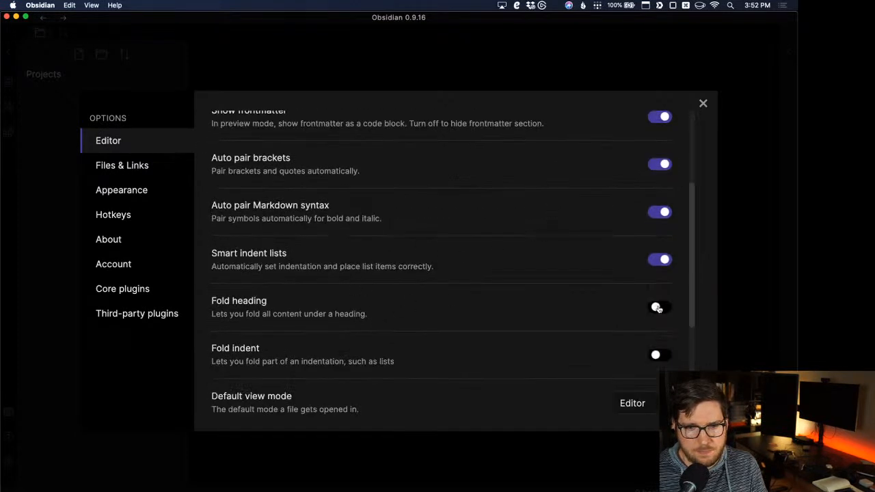
{"action": "scroll", "coordinate": [658, 308], "scroll_direction": "down", "scroll_amount": 3}
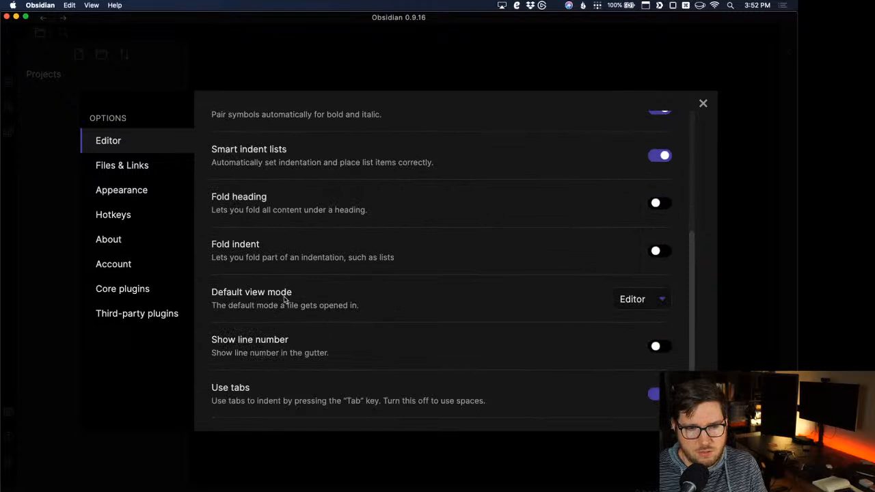
{"action": "scroll", "coordinate": [455, 318], "scroll_direction": "down", "scroll_amount": 3}
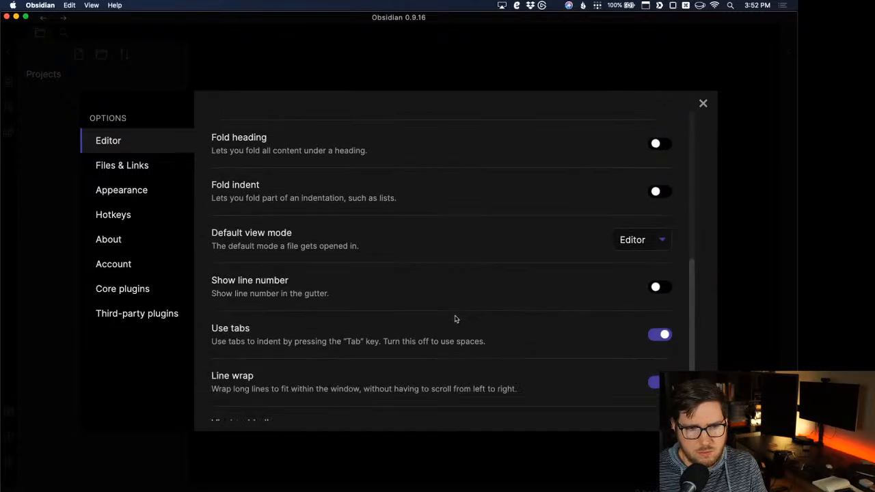
Turn on Automatically update internal links and keep Vault folder as the default location for new notes.
{"action": "left_click", "coordinate": [148, 165]}
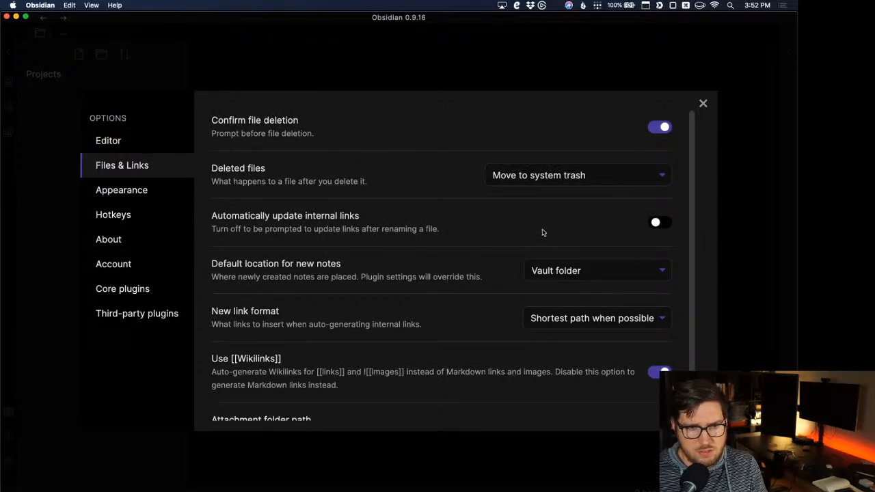
{"action": "left_click", "coordinate": [664, 226]}
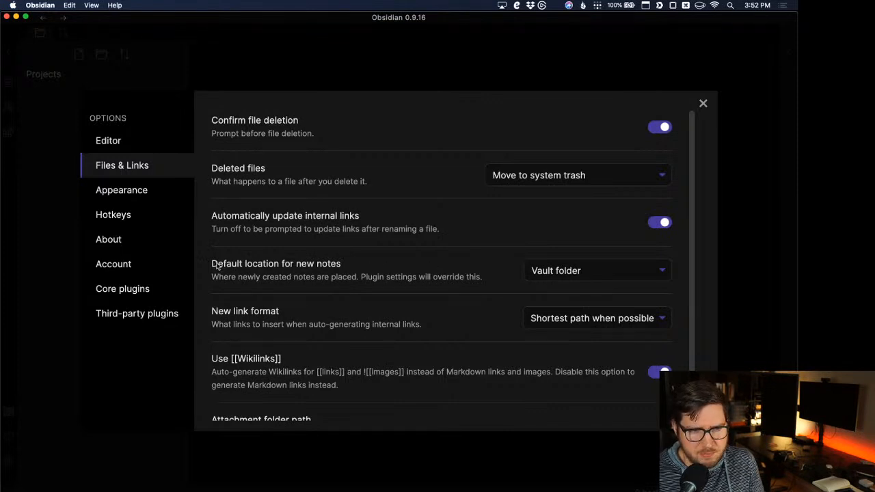
{"action": "left_click", "coordinate": [567, 275]}
{"action": "left_click", "coordinate": [451, 266]}
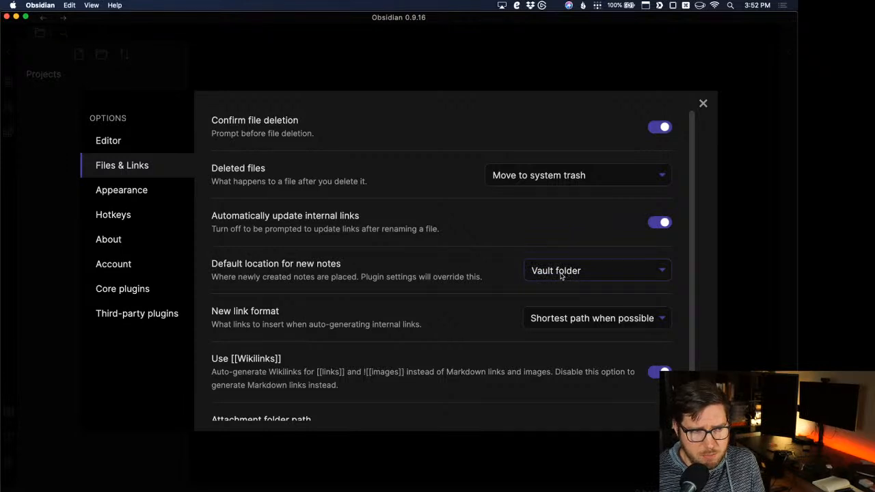
{"action": "scroll", "coordinate": [376, 314], "scroll_direction": "down", "scroll_amount": 3}
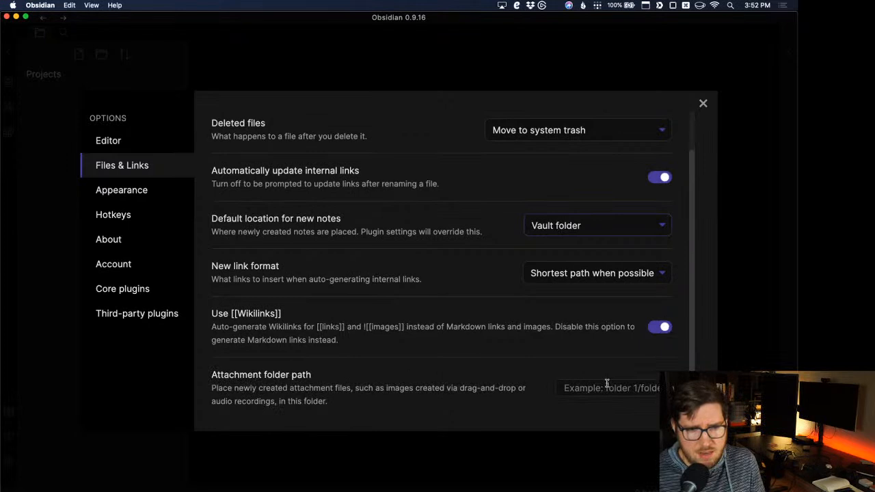
Set the vault's base color scheme to Light mode.
{"action": "left_click", "coordinate": [142, 193]}
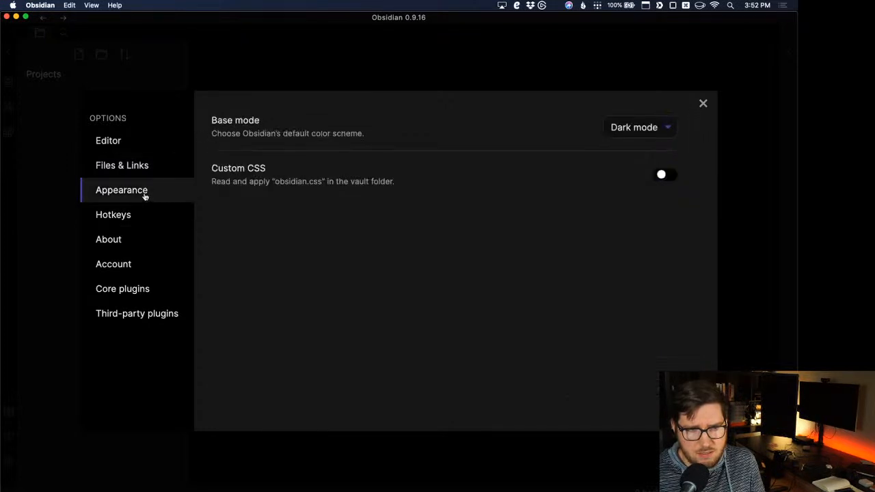
{"action": "left_click", "coordinate": [632, 127]}
{"action": "left_click", "coordinate": [632, 141]}
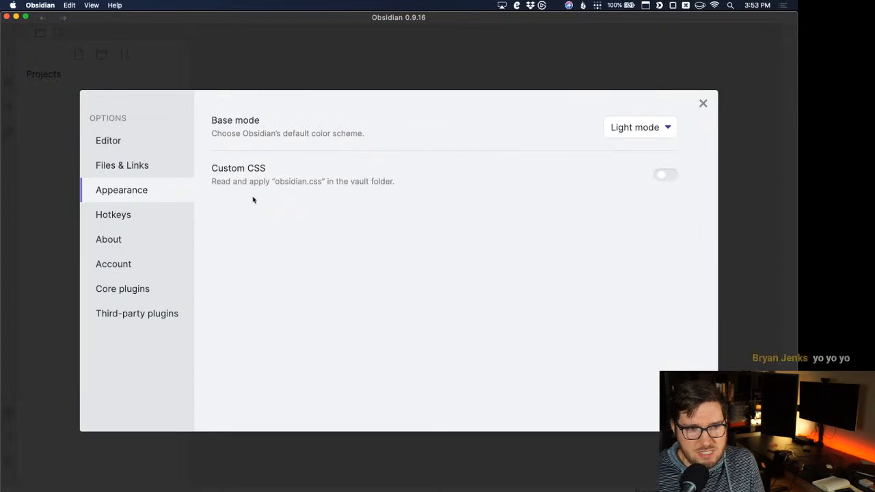
{"action": "left_click", "coordinate": [125, 247]}
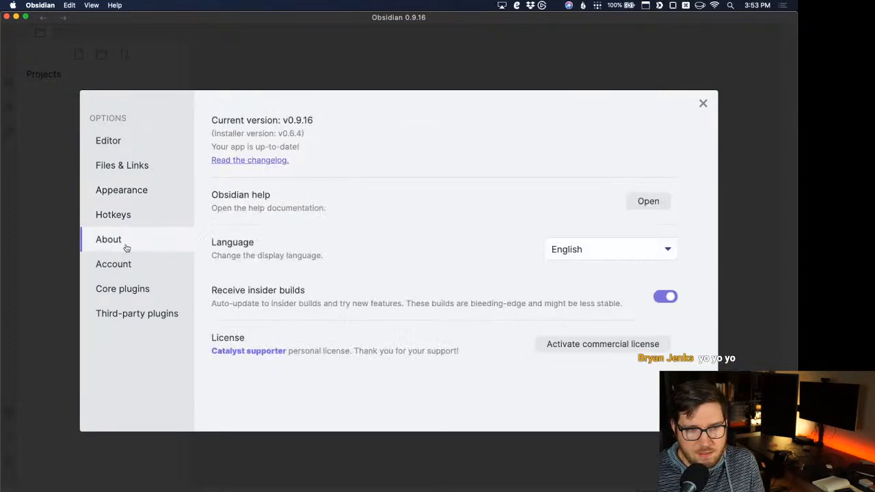
{"action": "left_click", "coordinate": [146, 271]}
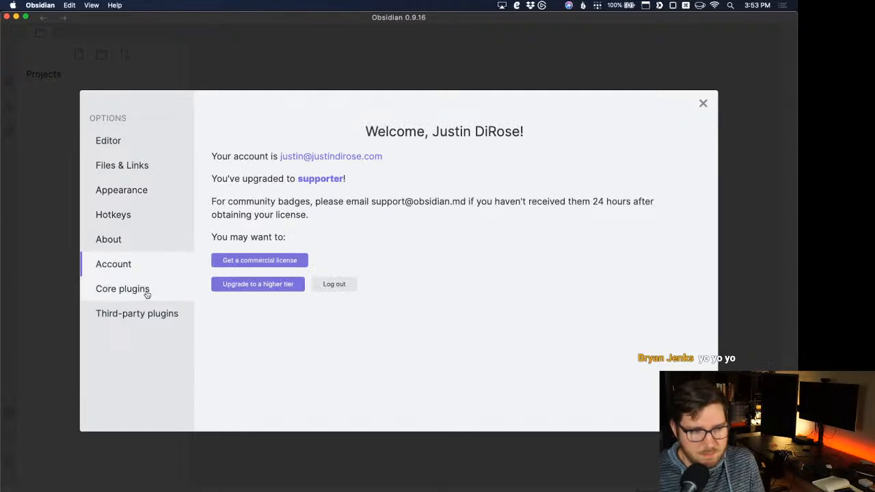
Enable the Tag pane and Starred core plugins.
{"action": "left_click", "coordinate": [107, 294]}
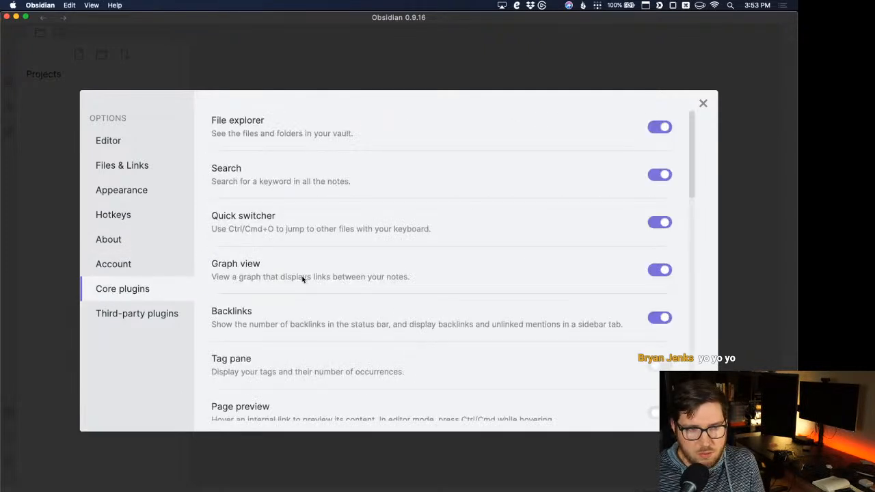
{"action": "scroll", "coordinate": [400, 217], "scroll_direction": "down", "scroll_amount": 2}
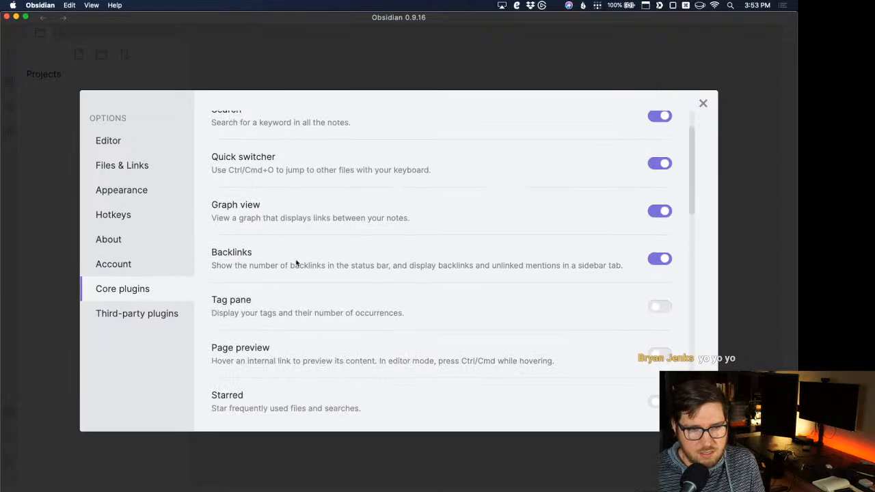
{"action": "scroll", "coordinate": [355, 261], "scroll_direction": "down", "scroll_amount": 2}
{"action": "left_click", "coordinate": [660, 283]}
{"action": "scroll", "coordinate": [595, 282], "scroll_direction": "down", "scroll_amount": 3}
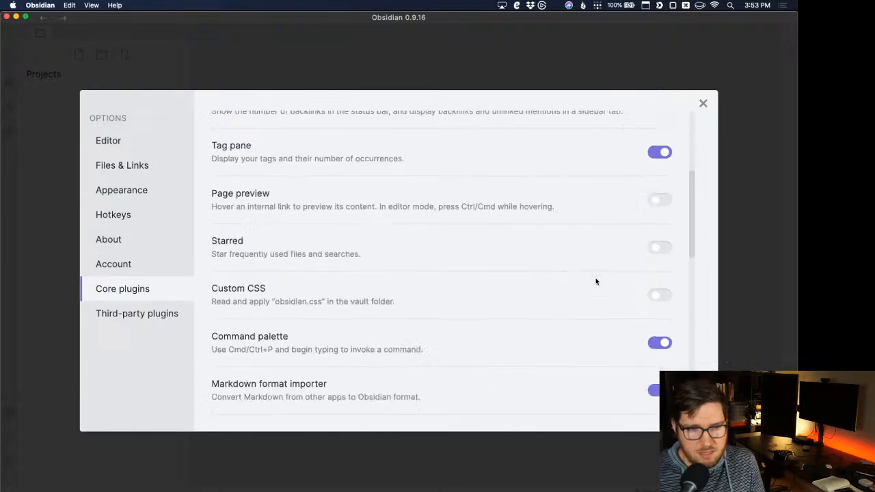
{"action": "left_click", "coordinate": [661, 248]}
Enable the Daily notes, Templates and Workspaces core plugins.
{"action": "scroll", "coordinate": [509, 274], "scroll_direction": "down", "scroll_amount": 3}
{"action": "scroll", "coordinate": [390, 299], "scroll_direction": "down", "scroll_amount": 1}
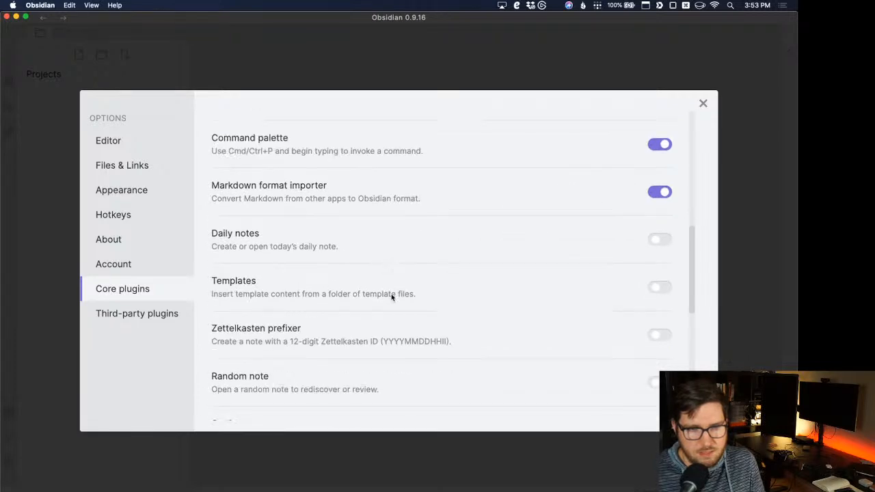
{"action": "left_click", "coordinate": [660, 241]}
{"action": "left_click", "coordinate": [659, 287]}
{"action": "scroll", "coordinate": [500, 273], "scroll_direction": "down", "scroll_amount": 4}
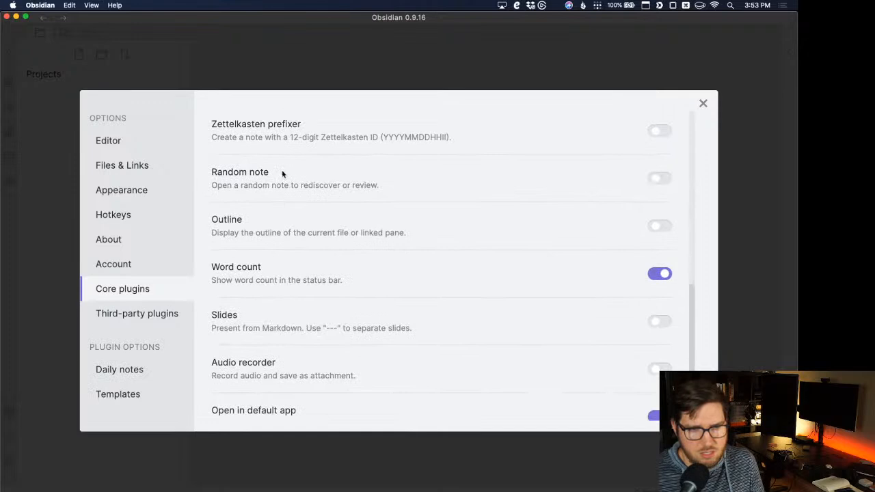
{"action": "scroll", "coordinate": [445, 328], "scroll_direction": "down", "scroll_amount": 2}
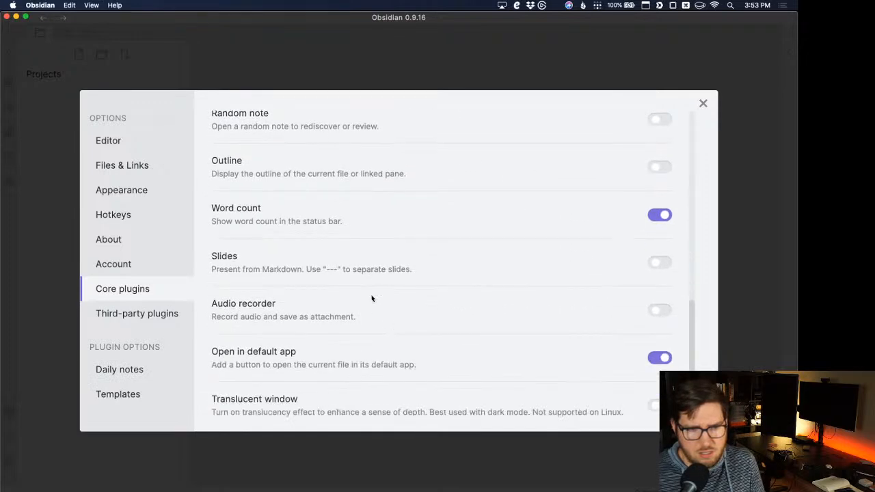
{"action": "scroll", "coordinate": [478, 298], "scroll_direction": "down", "scroll_amount": 1}
{"action": "scroll", "coordinate": [434, 313], "scroll_direction": "down", "scroll_amount": 3}
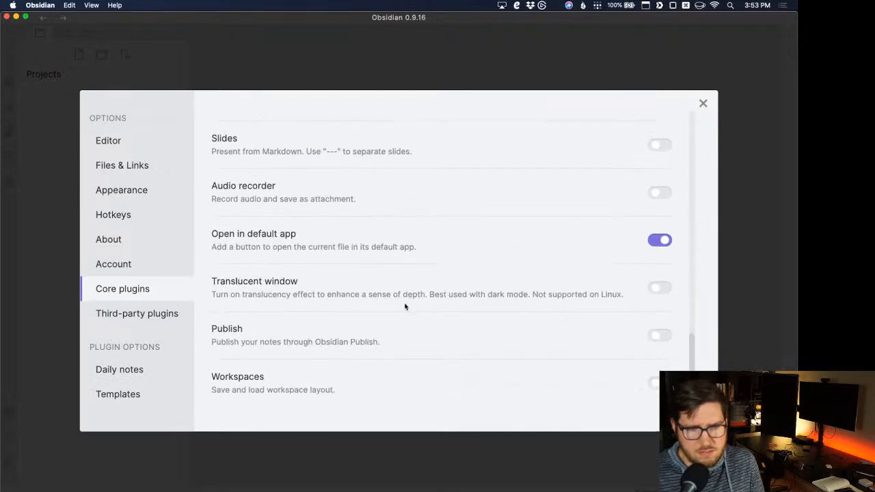
{"action": "left_click", "coordinate": [656, 382]}
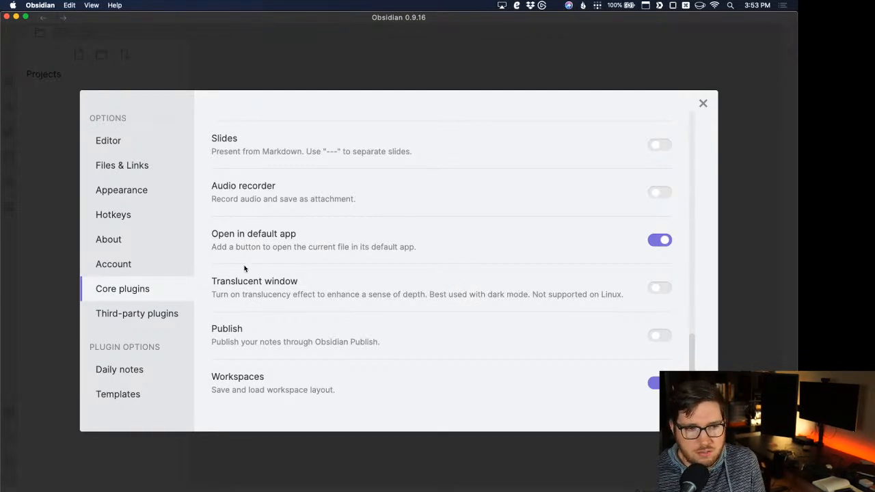
Turn off Safe mode so that third-party plugins are allowed in this vault.
{"action": "left_click", "coordinate": [157, 319]}
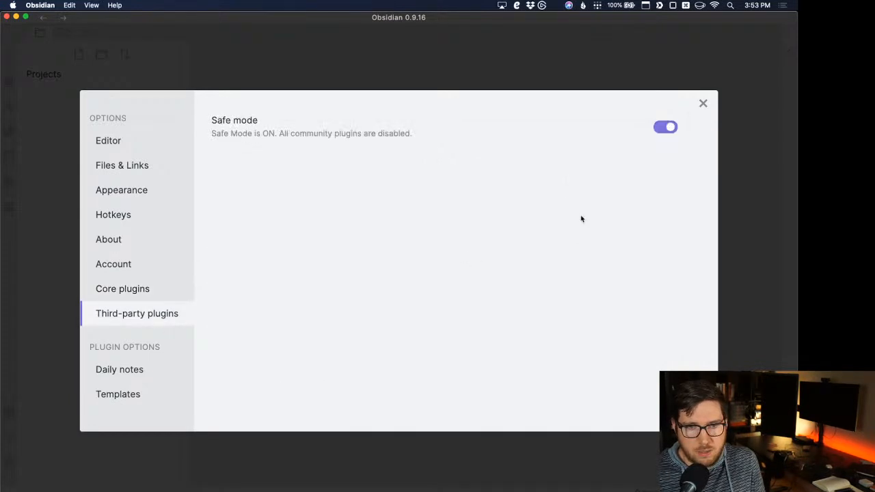
{"action": "left_click", "coordinate": [666, 128]}
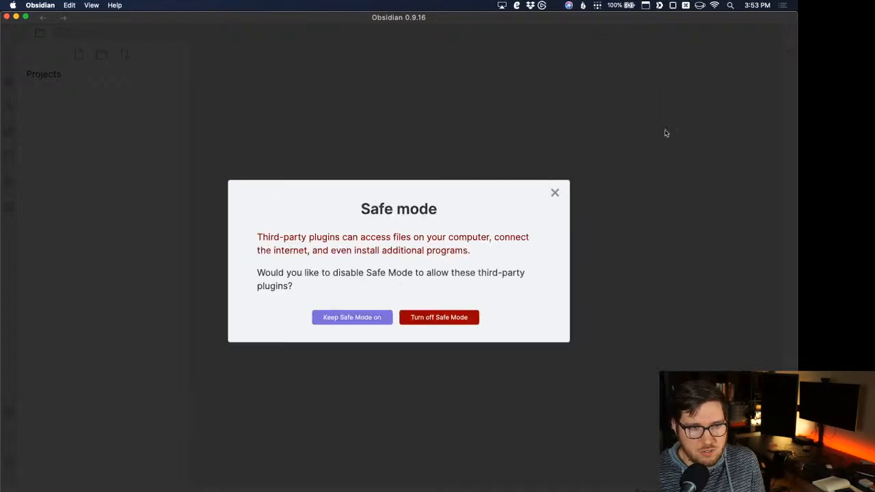
{"action": "left_click", "coordinate": [440, 321]}
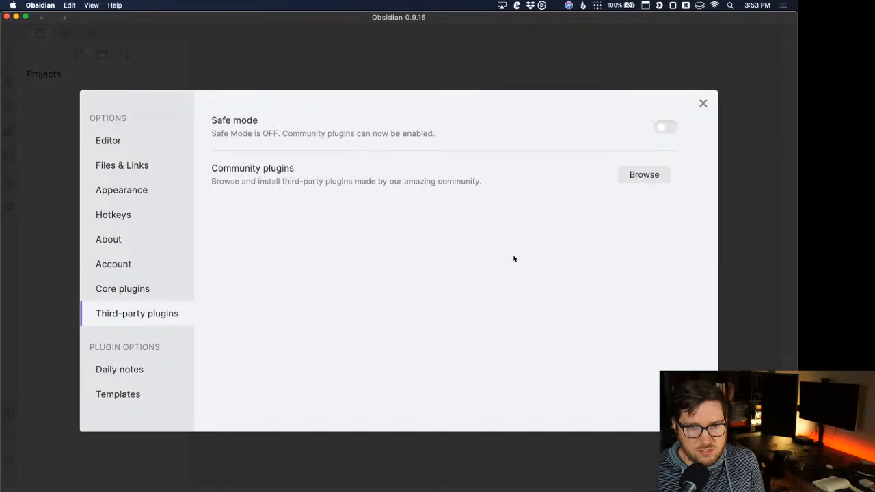
Browse the community plugins and install the Calendar plugin.
{"action": "left_click", "coordinate": [646, 179]}
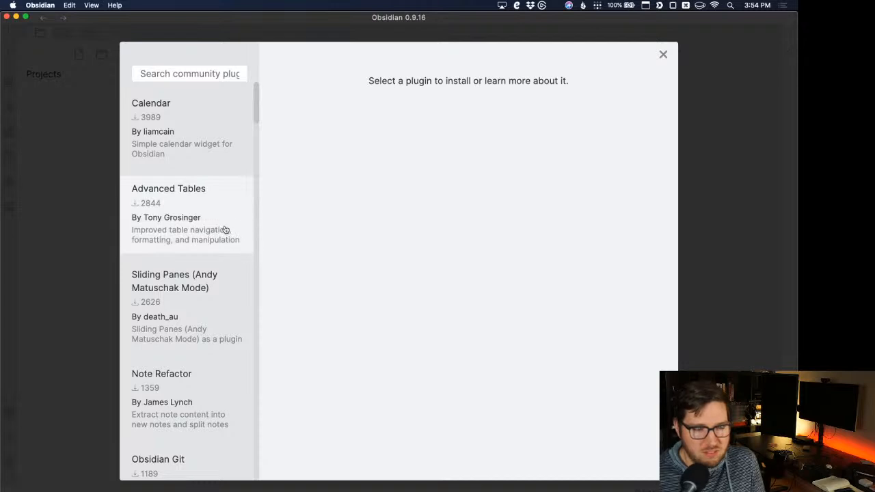
{"action": "scroll", "coordinate": [257, 107], "scroll_direction": "down", "scroll_amount": 2}
{"action": "scroll", "coordinate": [257, 103], "scroll_direction": "up", "scroll_amount": 2}
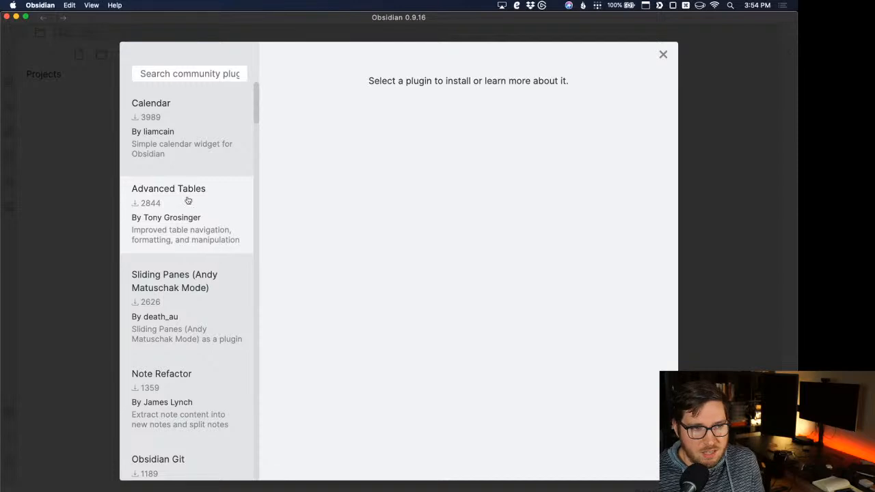
{"action": "left_click", "coordinate": [176, 151]}
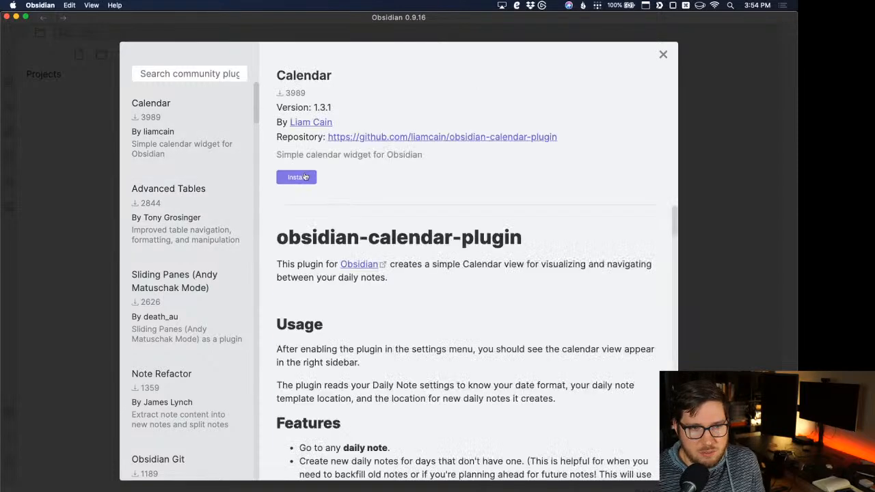
{"action": "left_click", "coordinate": [301, 177]}
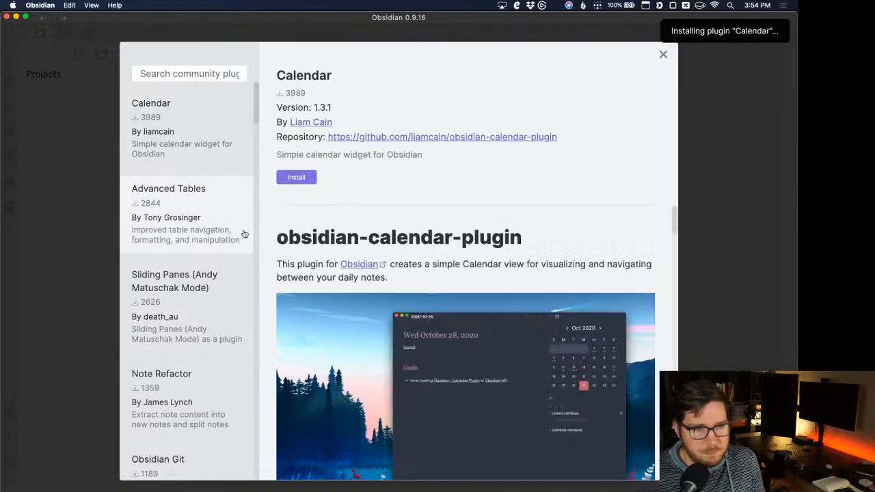
Install the Advanced Tables and Day Planner community plugins and look through the Day Planner description.
{"action": "left_click", "coordinate": [211, 229]}
{"action": "left_click", "coordinate": [299, 179]}
{"action": "left_click_drag", "start_coordinate": [254, 92], "coordinate": [256, 160]}
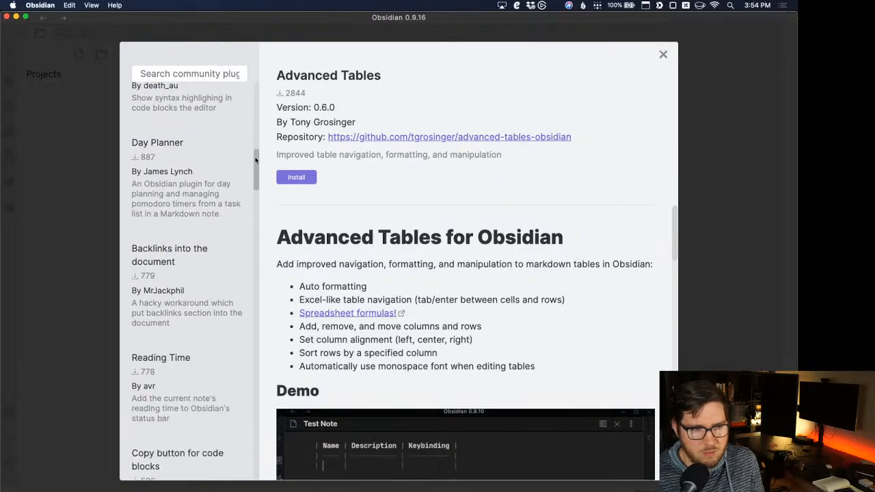
{"action": "left_click", "coordinate": [217, 208]}
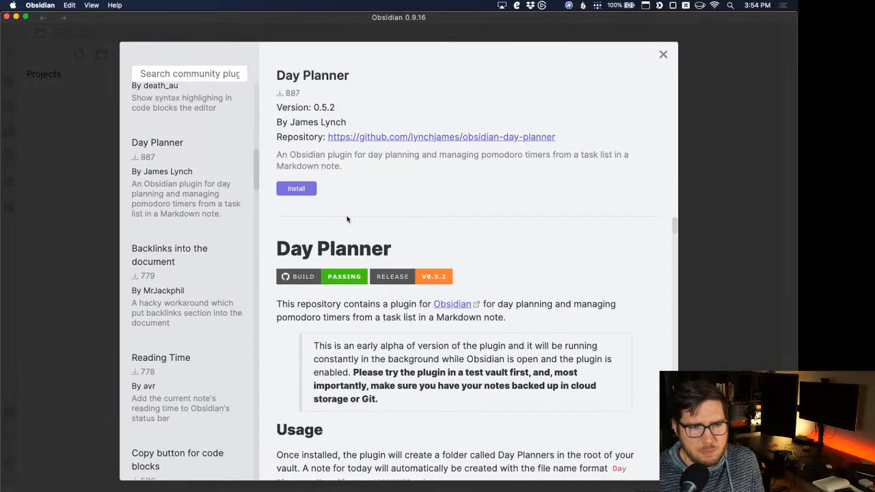
{"action": "left_click", "coordinate": [309, 193]}
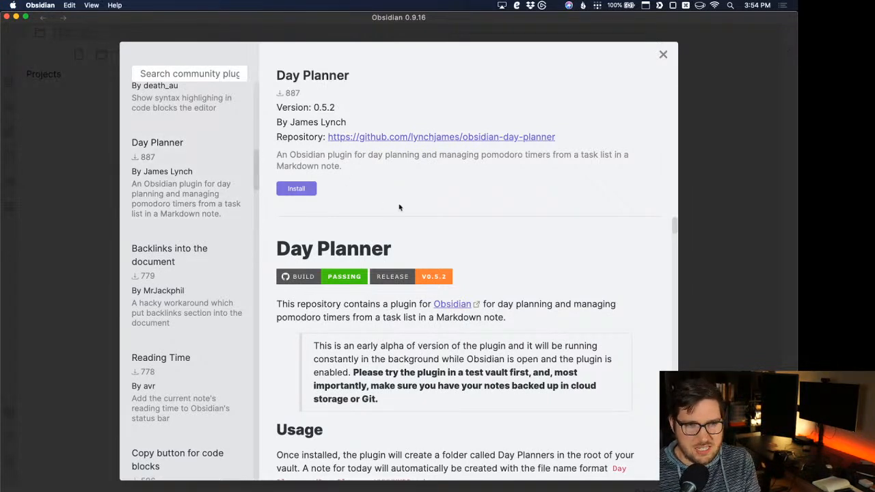
{"action": "scroll", "coordinate": [393, 253], "scroll_direction": "down", "scroll_amount": 5}
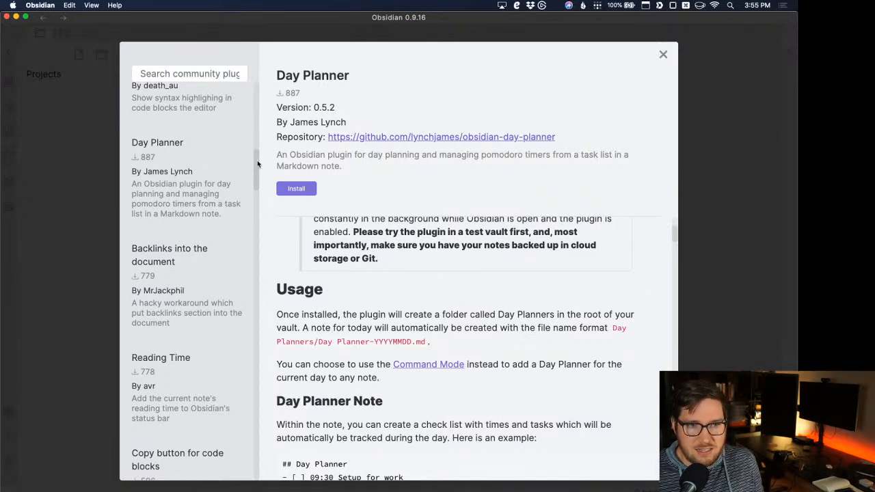
Find the Review plugin in the community plugin list and install it.
{"action": "scroll", "coordinate": [255, 167], "scroll_direction": "down", "scroll_amount": 3}
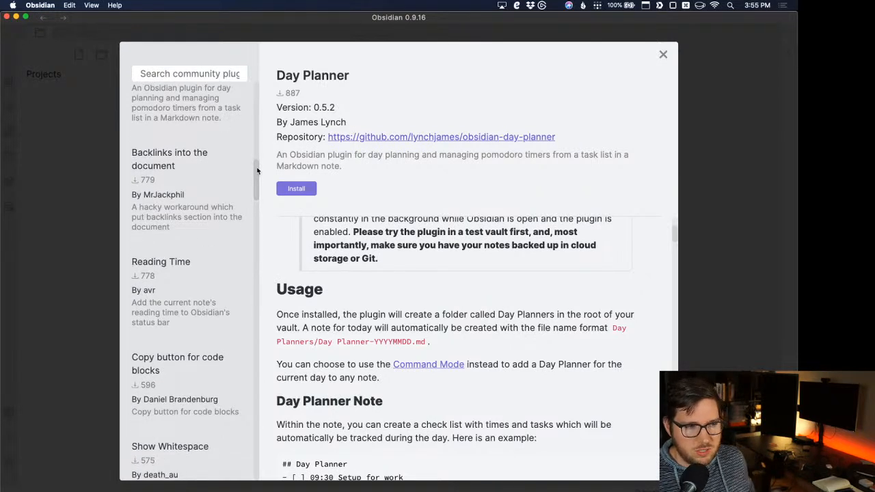
{"action": "left_click_drag", "start_coordinate": [257, 170], "coordinate": [255, 214]}
{"action": "left_click", "coordinate": [197, 245]}
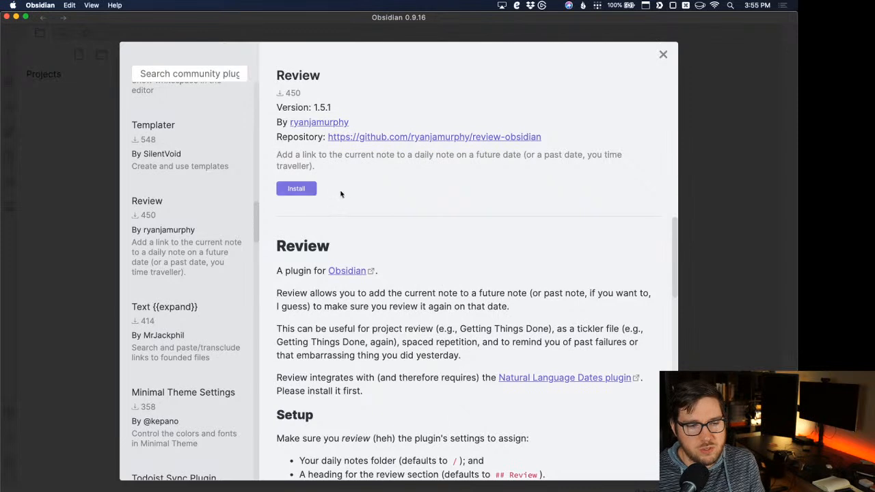
{"action": "left_click", "coordinate": [305, 191]}
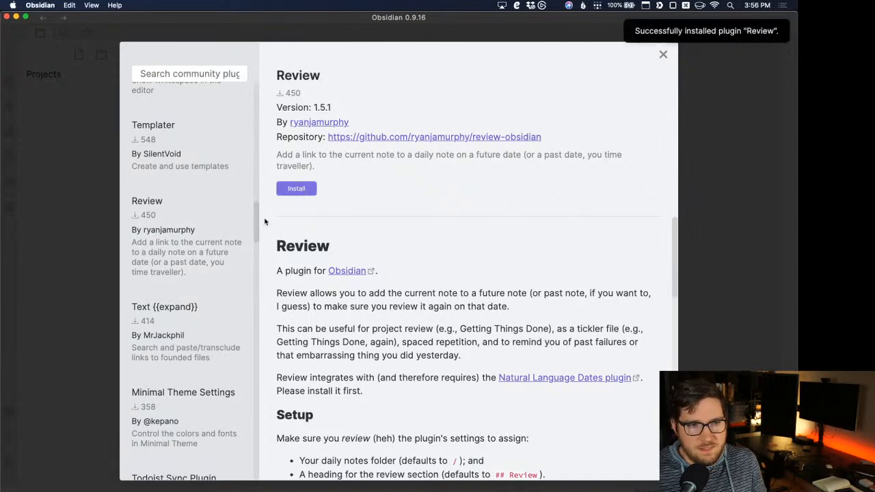
Read through the Workbench community plugin's description, install the plugin, and close the plugin browser and the settings.
{"action": "left_click_drag", "start_coordinate": [256, 211], "coordinate": [259, 273]}
{"action": "left_click", "coordinate": [198, 304]}
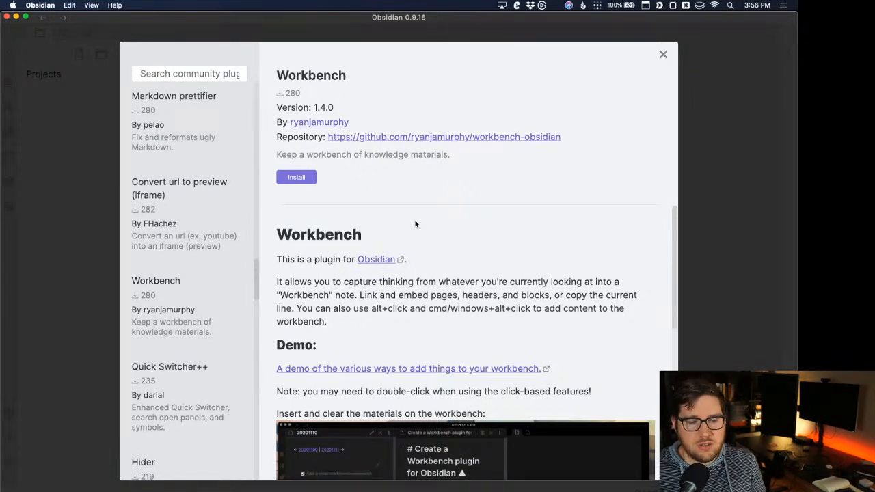
{"action": "scroll", "coordinate": [415, 223], "scroll_direction": "down", "scroll_amount": 5}
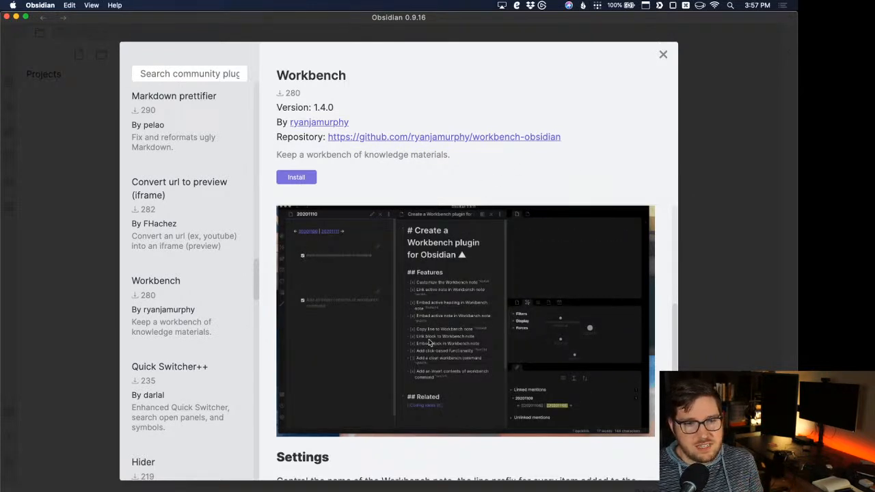
{"action": "scroll", "coordinate": [384, 472], "scroll_direction": "down", "scroll_amount": 5}
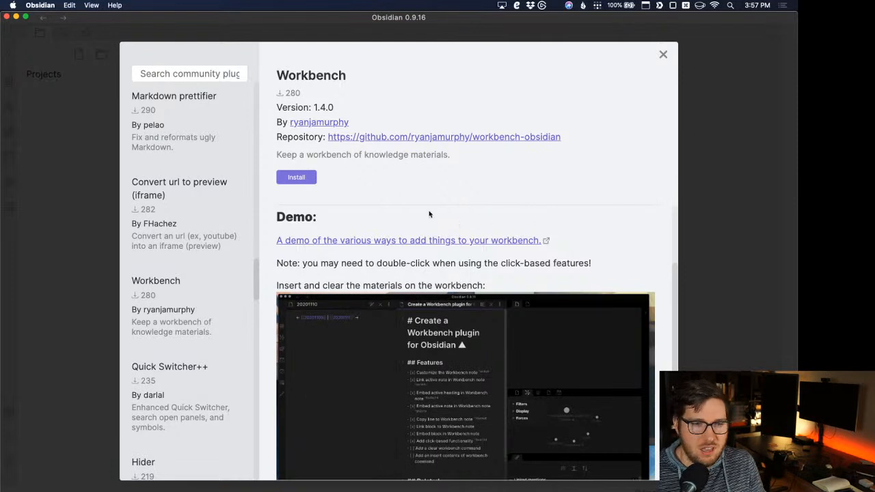
{"action": "left_click", "coordinate": [306, 181]}
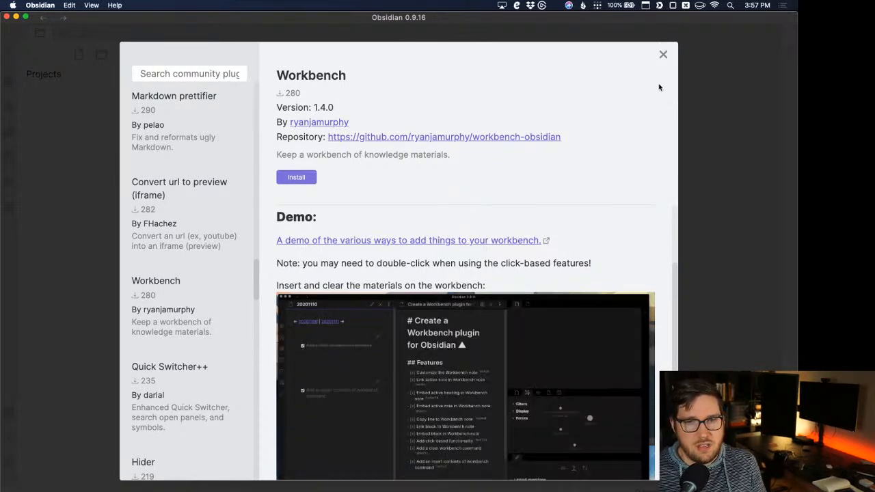
{"action": "scroll", "coordinate": [597, 195], "scroll_direction": "down", "scroll_amount": 5}
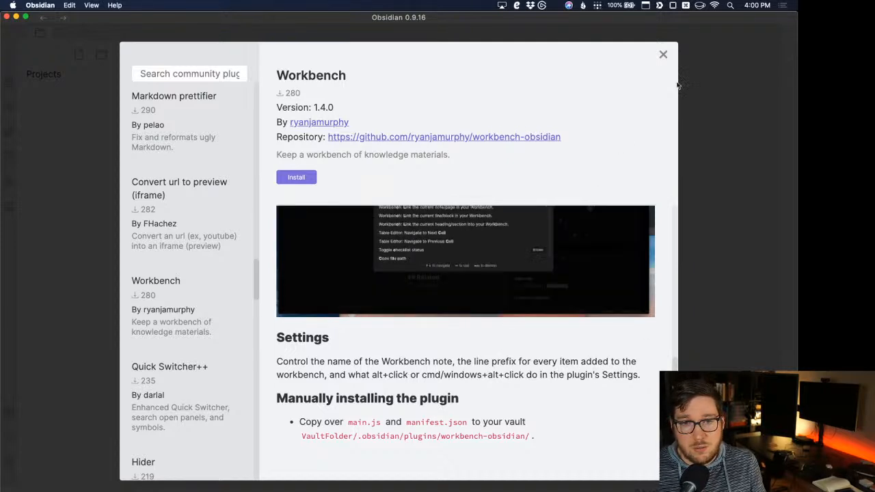
{"action": "left_click", "coordinate": [663, 55]}
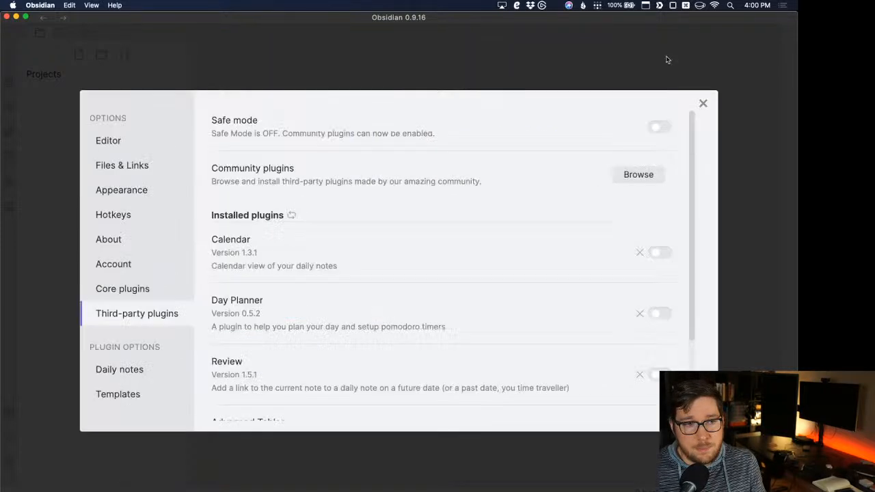
{"action": "left_click", "coordinate": [703, 103]}
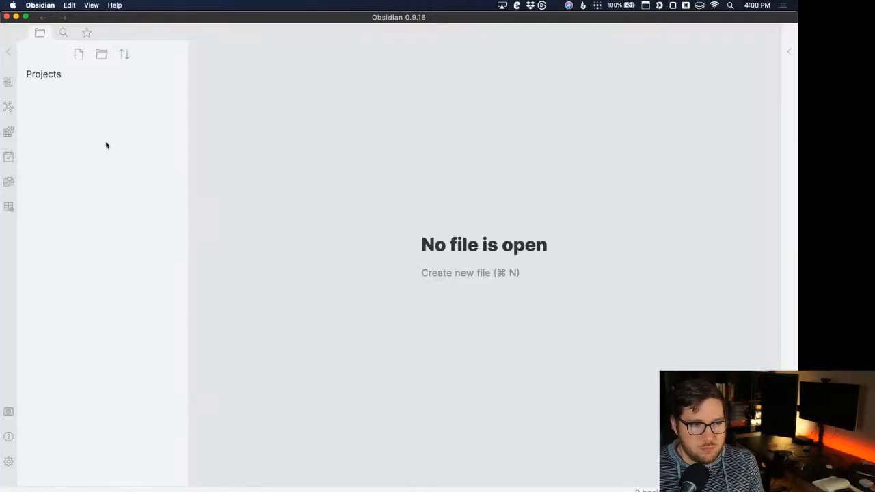
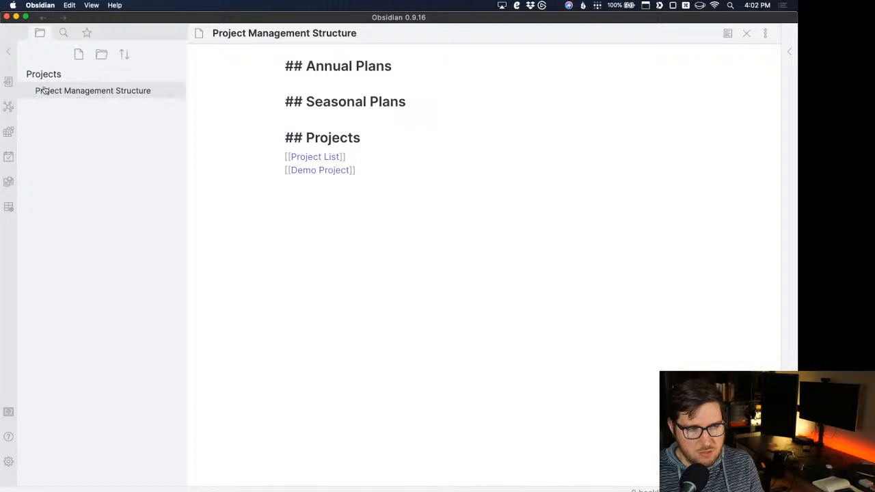
Create a new folder named daily-notes in the Projects vault.
{"action": "left_click", "coordinate": [102, 55]}
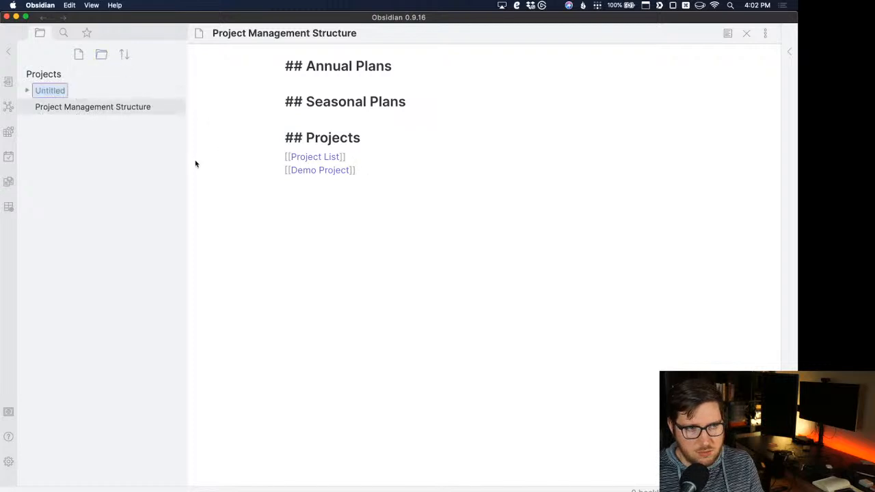
{"action": "type", "text": "Daily"}
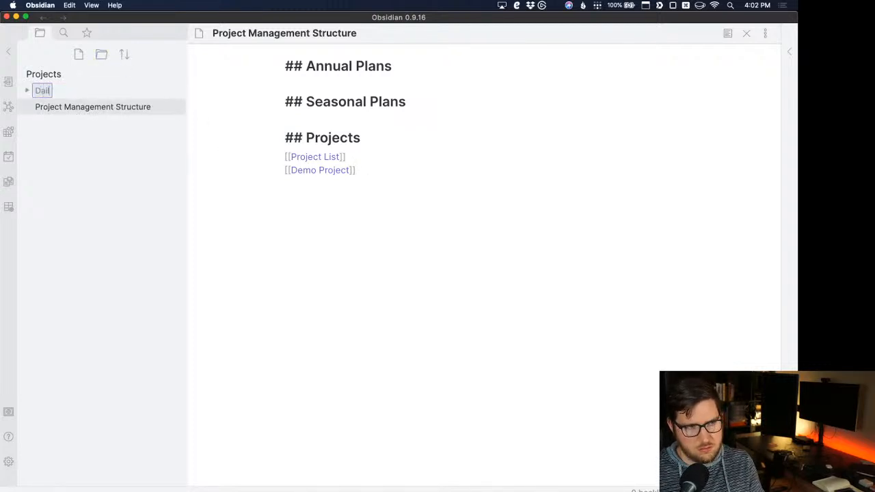
{"action": "key", "text": "BackSpace"}
{"action": "key", "text": "BackSpace"}
{"action": "key", "text": "BackSpace"}
{"action": "key", "text": "BackSpace"}
{"action": "key", "text": "BackSpace"}
{"action": "type", "text": "dail"}
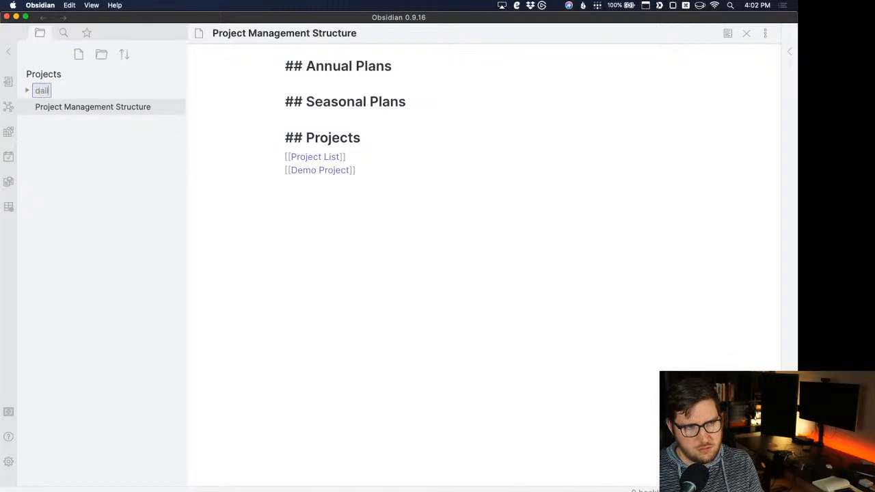
{"action": "type", "text": "y-notes"}
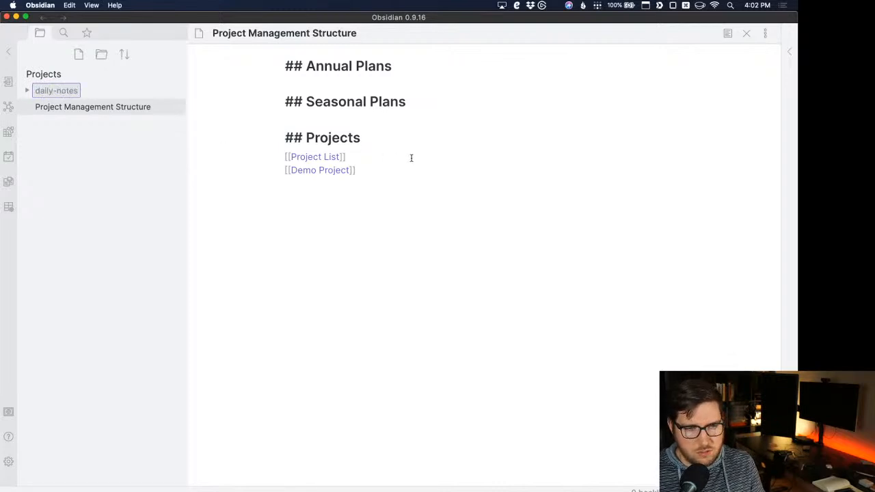
{"action": "left_click", "coordinate": [405, 176]}
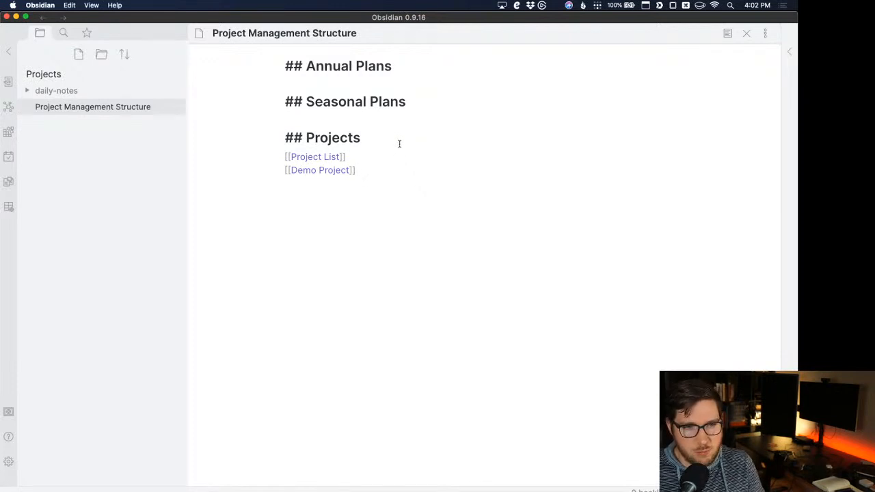
Insert a blank line under the Projects heading and create the Demo Project note by following its link.
{"action": "left_click", "coordinate": [399, 142]}
{"action": "key", "text": "Return"}
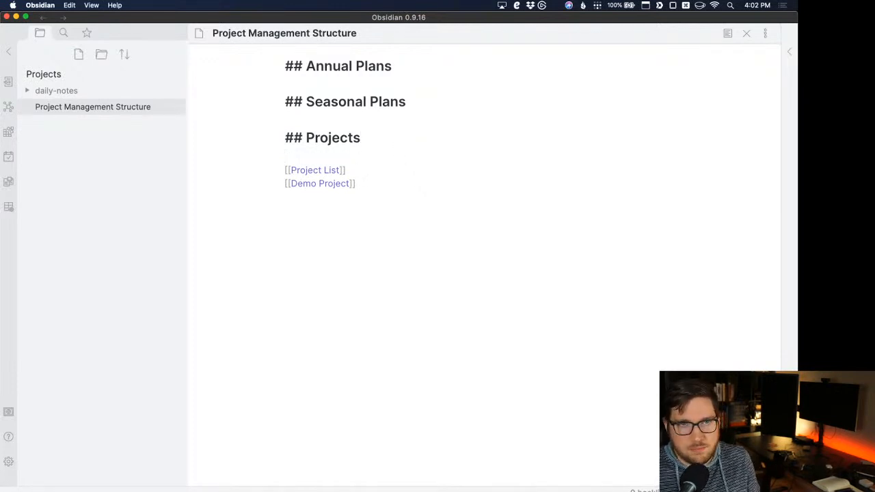
{"action": "left_click", "coordinate": [303, 205]}
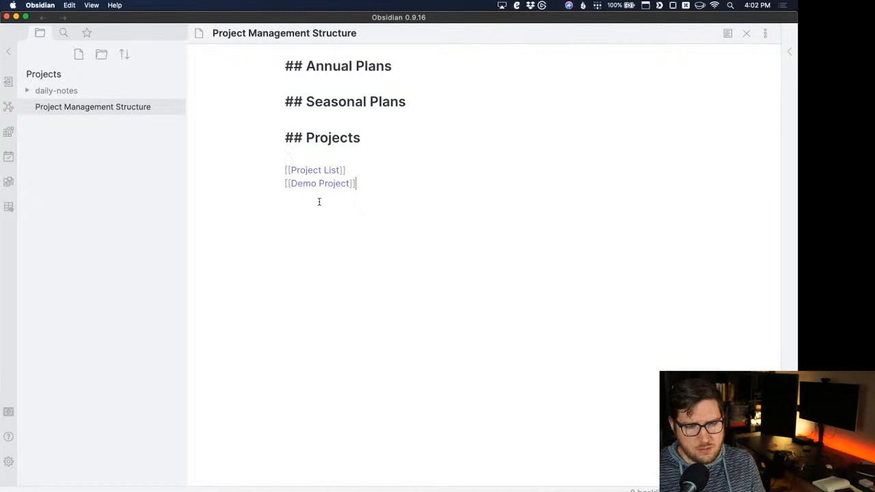
{"action": "left_click", "coordinate": [315, 184], "text": "super"}
{"action": "left_click", "coordinate": [426, 117]}
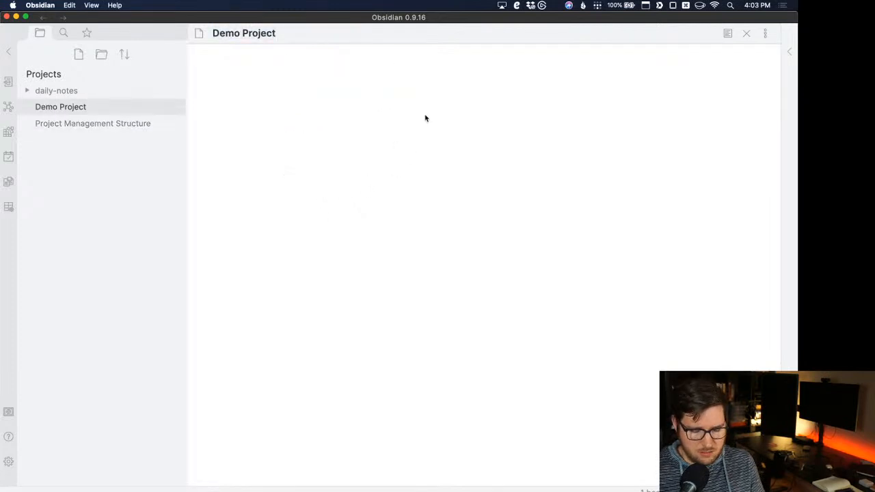
Add a --- divider to the Demo Project note with an empty line above it.
{"action": "type", "text": "---"}
{"action": "key", "text": "Return"}
{"action": "key", "text": "BackSpace"}
{"action": "key", "text": "BackSpace"}
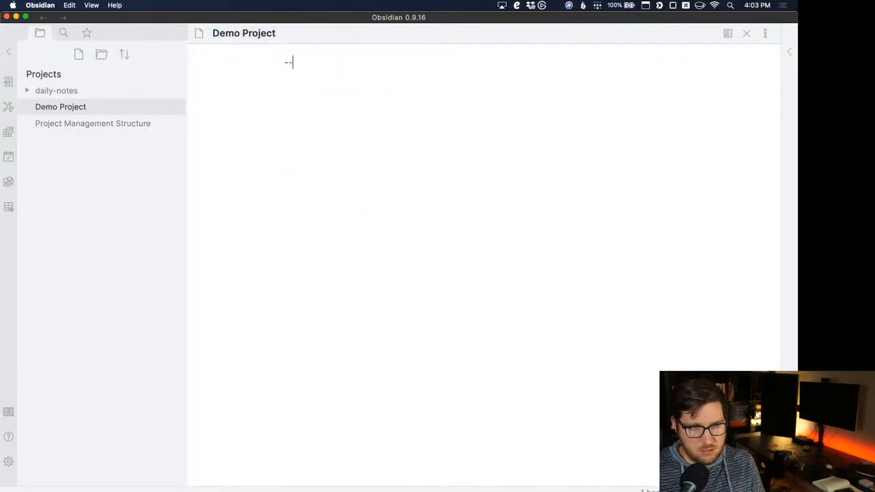
{"action": "type", "text": "-"}
{"action": "key", "text": "super+Left"}
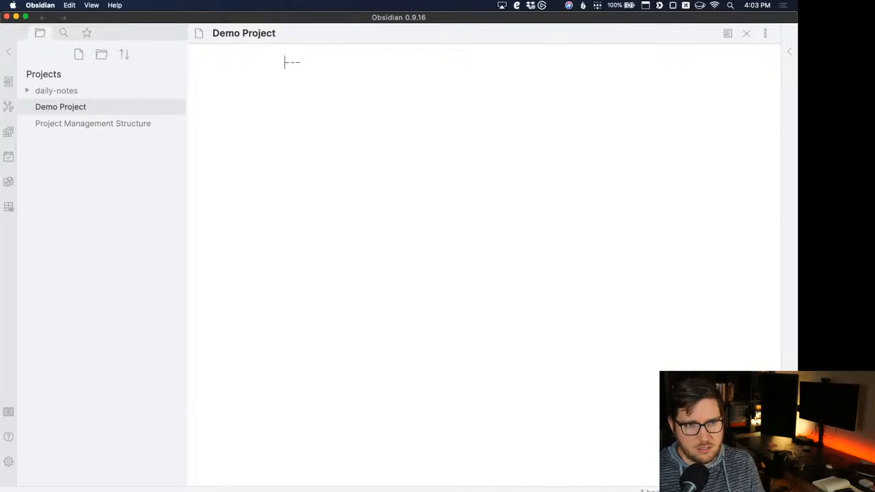
{"action": "key", "text": "Return"}
{"action": "key", "text": "Up"}
{"action": "type", "text": "d"}
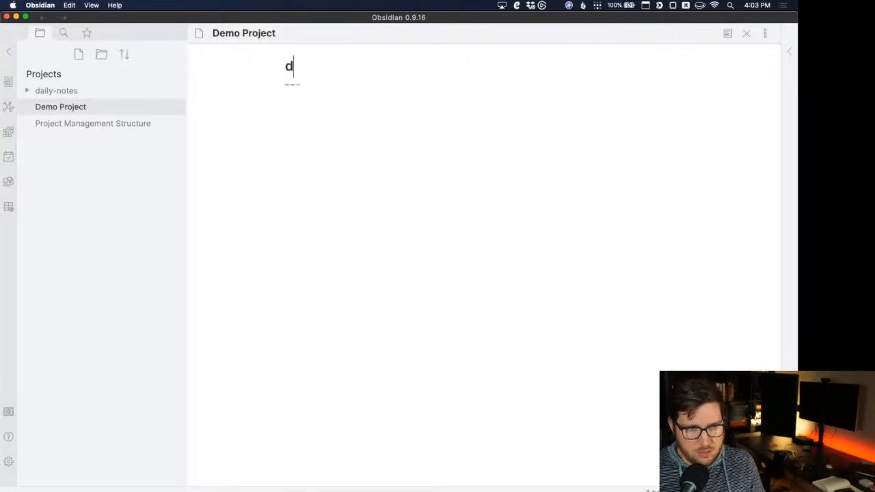
{"action": "key", "text": "BackSpace"}
{"action": "key", "text": "Down"}
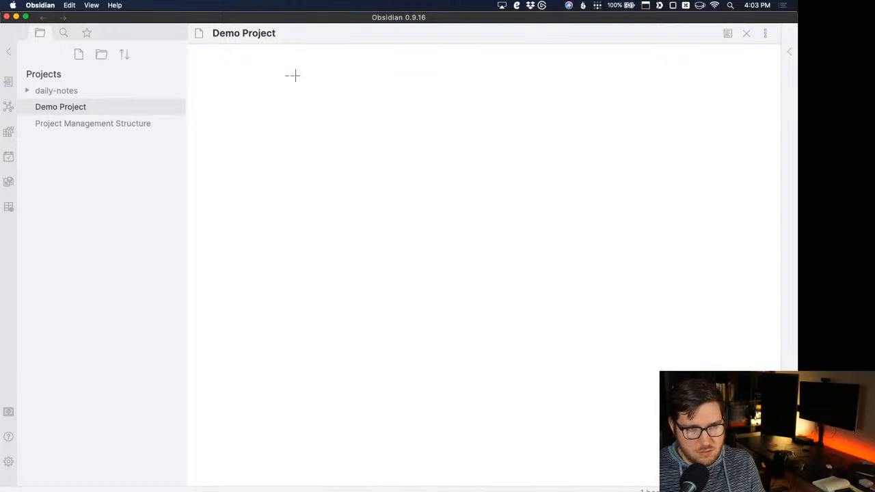
Add the level-two heading "## Project" below the divider, separated by a blank line.
{"action": "key", "text": "super+Right"}
{"action": "key", "text": "Return"}
{"action": "key", "text": "Return"}
{"action": "type", "text": "##"}
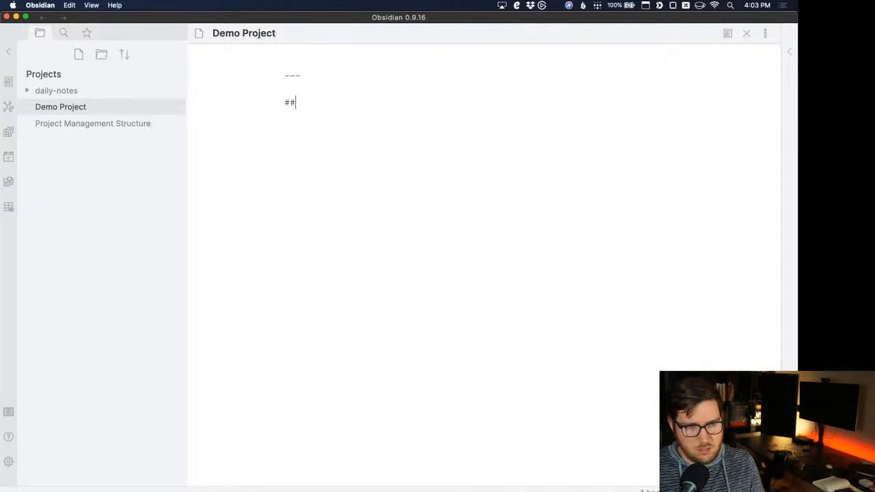
{"action": "type", "text": " Project"}
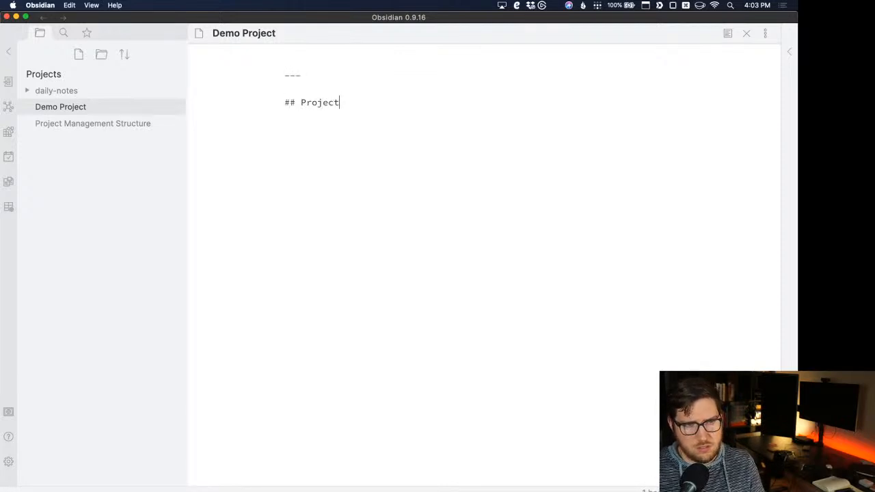
Add an "Area:" line at the start of the Demo Project note, with a blank line between it and the divider.
{"action": "left_click", "coordinate": [406, 70]}
{"action": "left_click", "coordinate": [406, 61]}
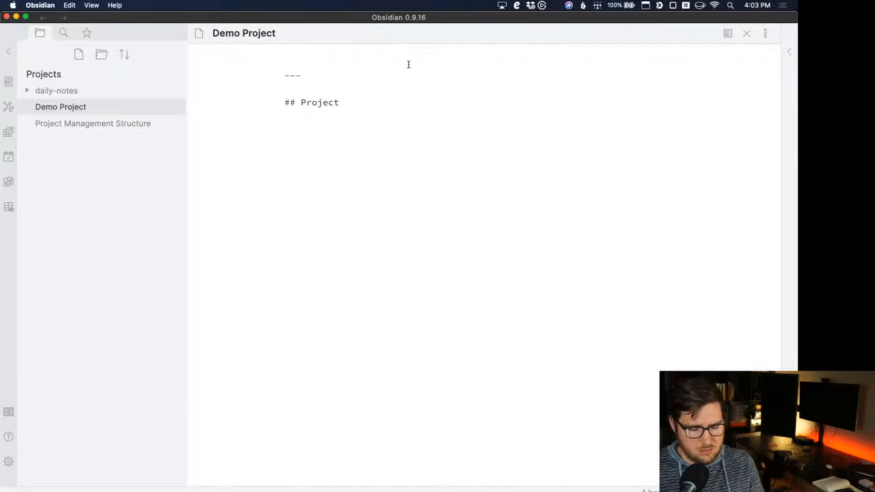
{"action": "type", "text": "L"}
{"action": "key", "text": "BackSpace"}
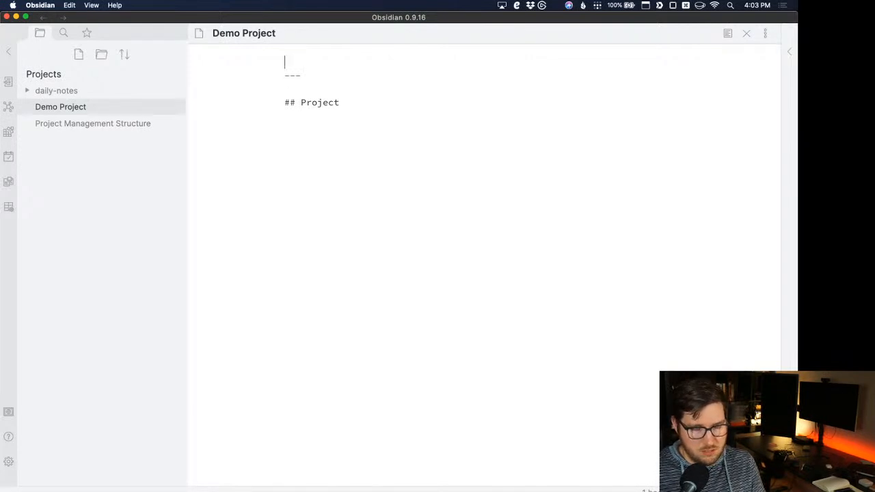
{"action": "type", "text": "Aare"}
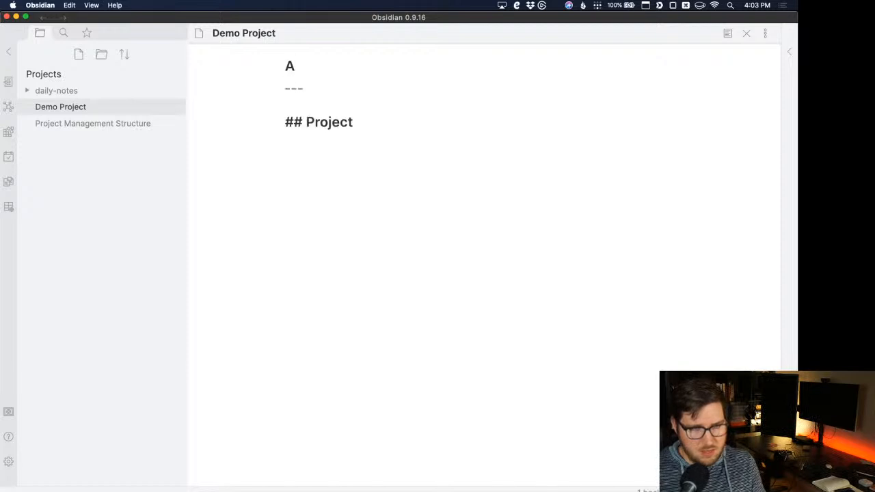
{"action": "key", "text": "BackSpace"}
{"action": "key", "text": "BackSpace"}
{"action": "key", "text": "BackSpace"}
{"action": "type", "text": "rea:"}
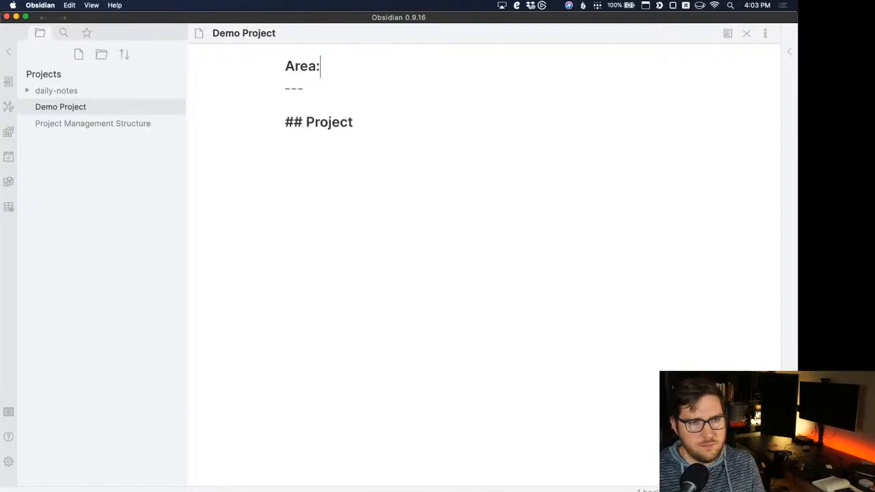
{"action": "key", "text": "Return"}
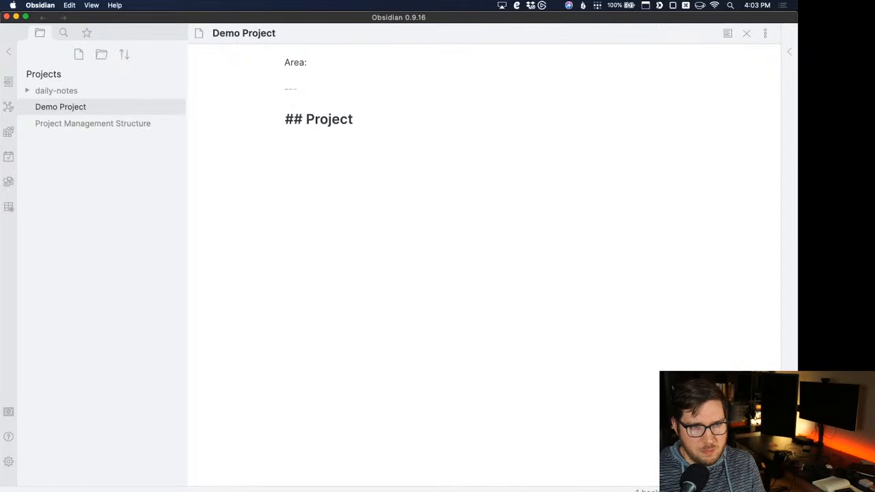
{"action": "left_click", "coordinate": [425, 61]}
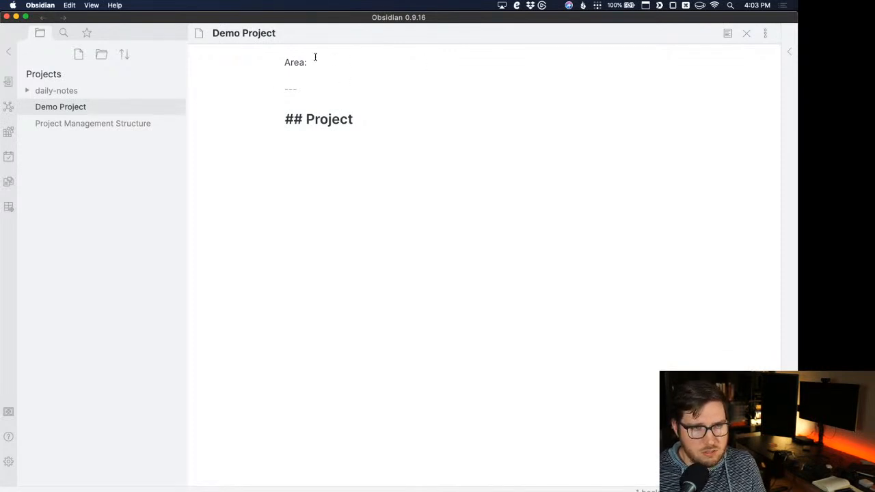
Enter the tag #erw after "Area:" in the Demo Project note.
{"action": "double_click", "coordinate": [287, 62]}
{"action": "left_click", "coordinate": [354, 61]}
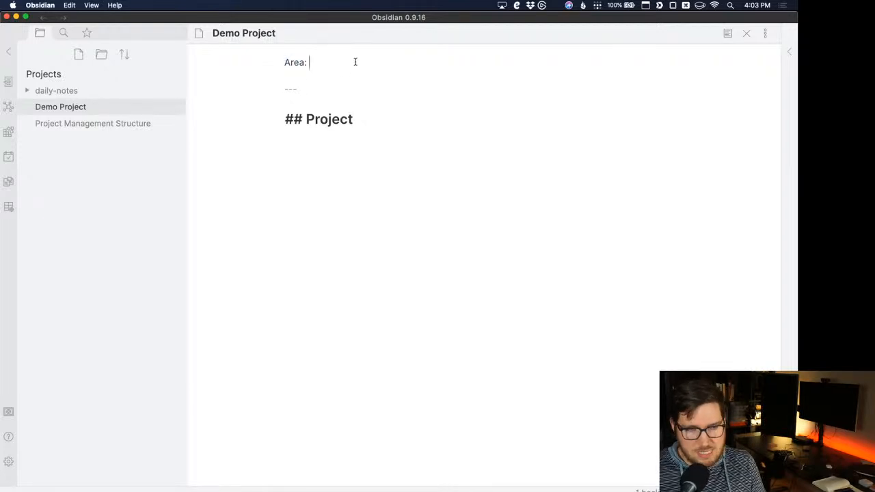
{"action": "type", "text": "#"}
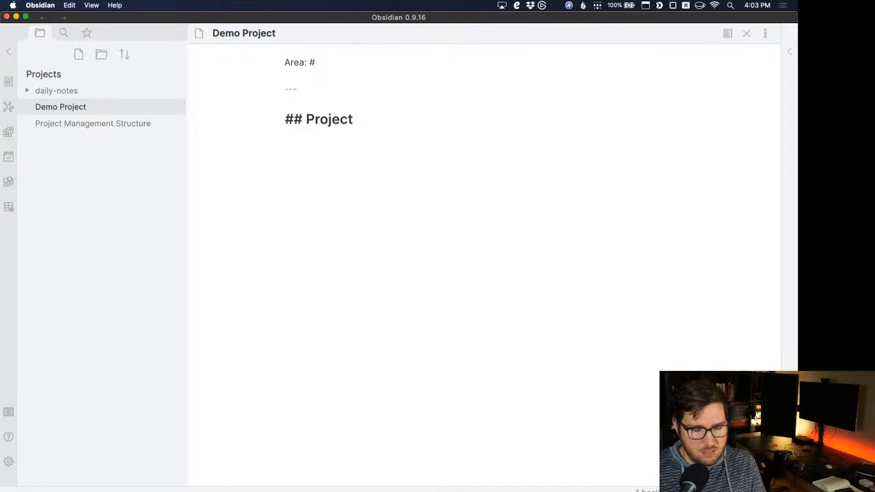
{"action": "type", "text": "discourse"}
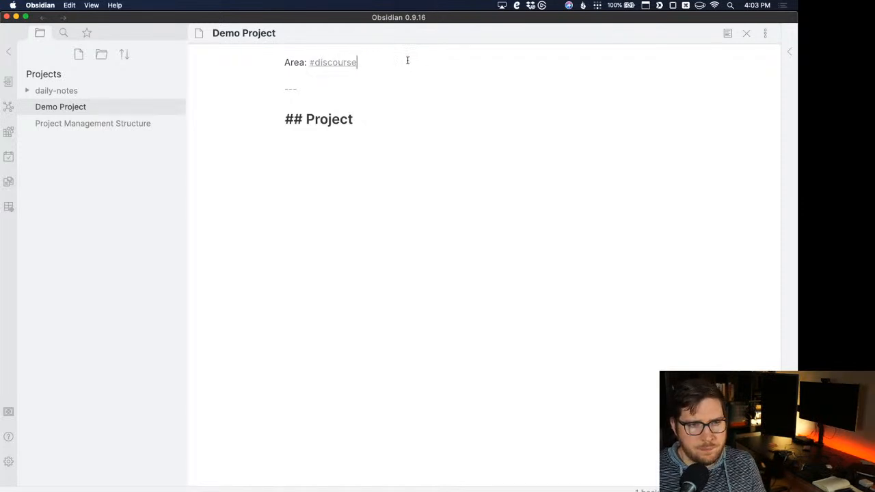
{"action": "double_click", "coordinate": [332, 62]}
{"action": "type", "text": "erw"}
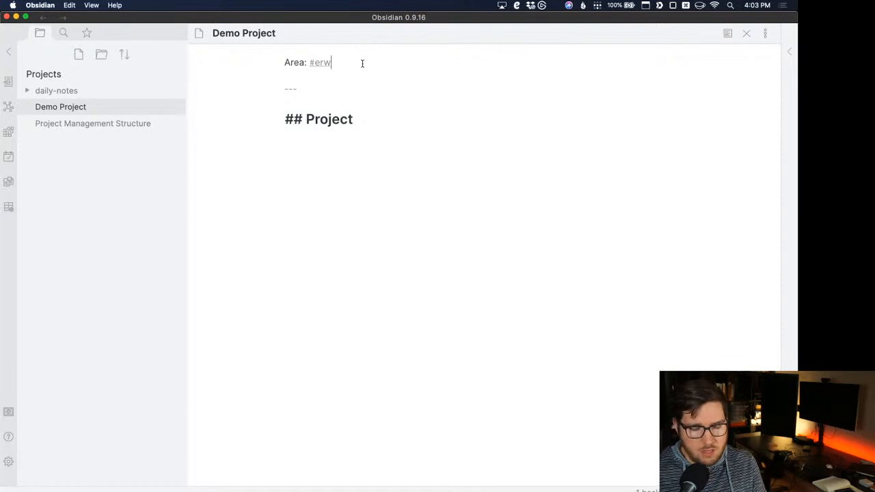
Add a "Status:" line directly below the Area line, keeping the blank line before the divider.
{"action": "key", "text": "Return"}
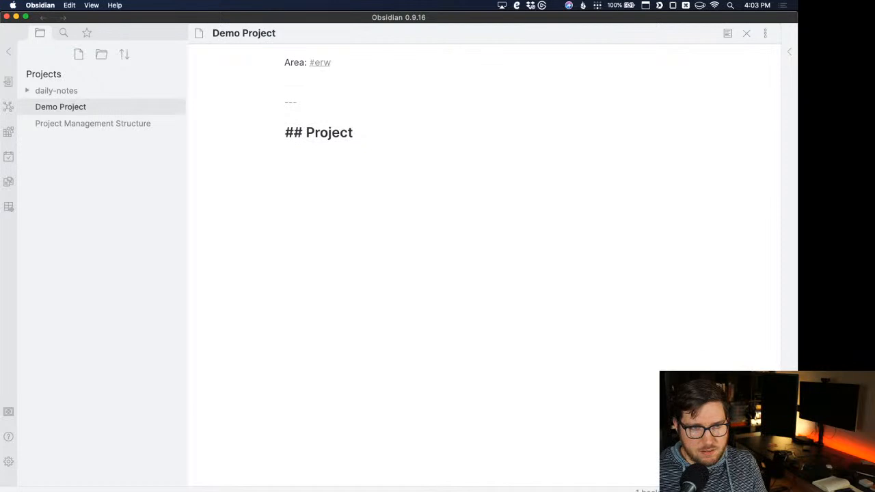
{"action": "key", "text": "BackSpace"}
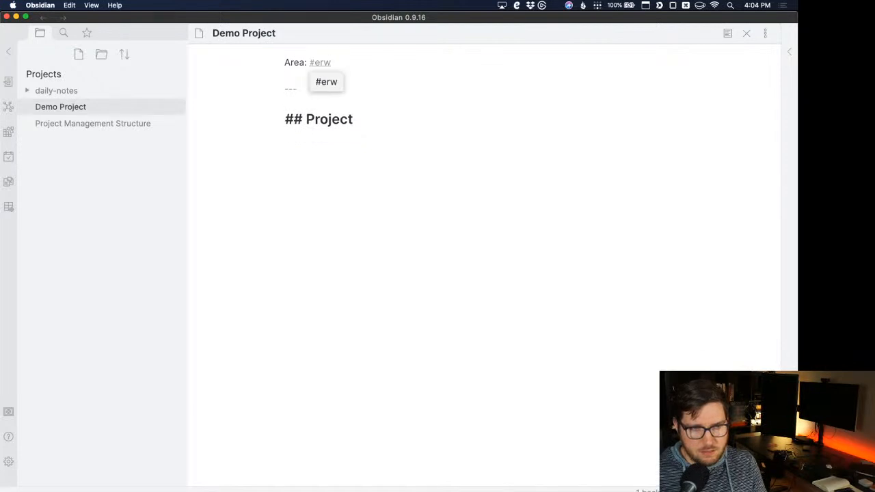
{"action": "key", "text": "Escape"}
{"action": "key", "text": "Return"}
{"action": "type", "text": "Status:"}
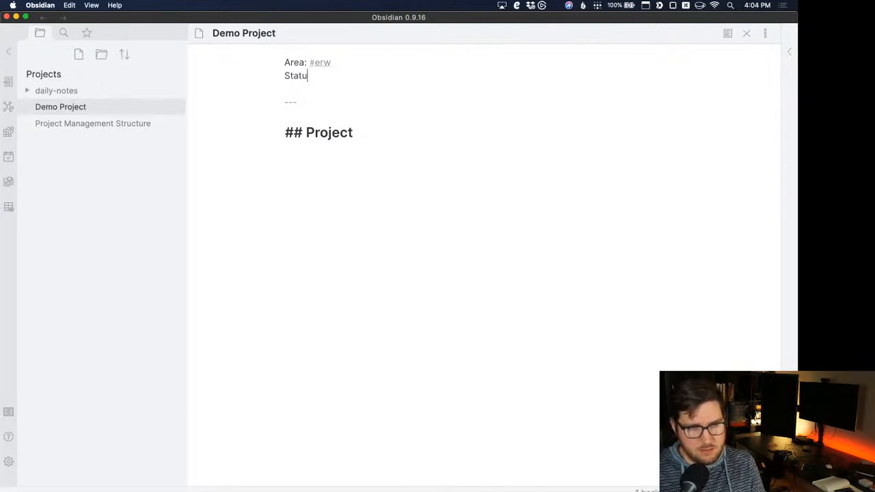
Extend the Area line with the tags #discourse and #personal, each preceded by a slash separator.
{"action": "left_click", "coordinate": [351, 62]}
{"action": "type", "text": "/ "}
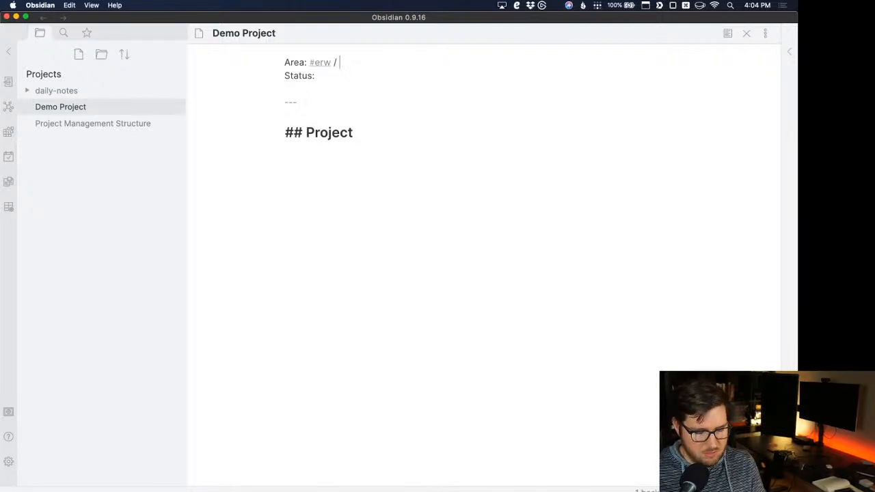
{"action": "type", "text": "#discourse / #personal Status: "}
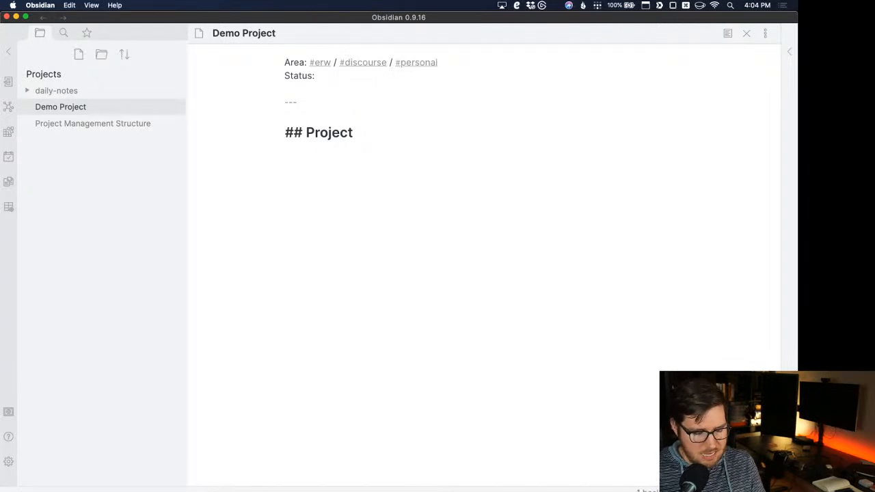
Fill the Status line with the tags #onhold / #active / #completed / #backlog.
{"action": "type", "text": "#"}
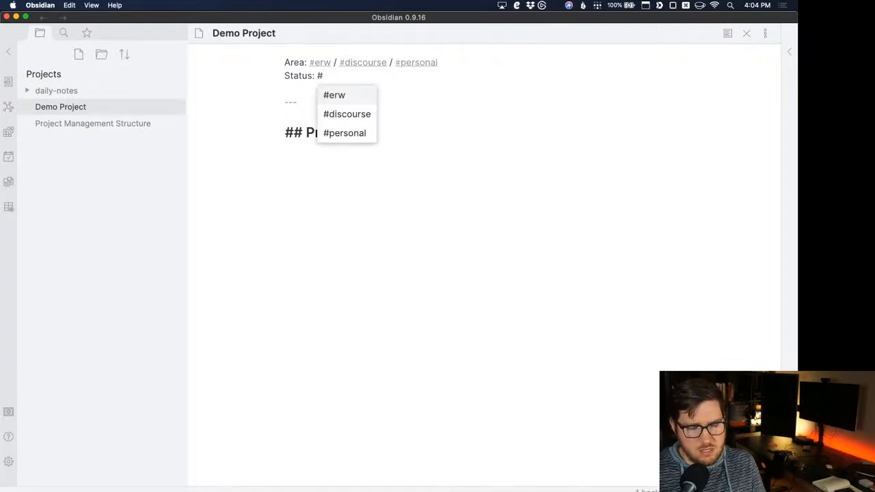
{"action": "type", "text": "on"}
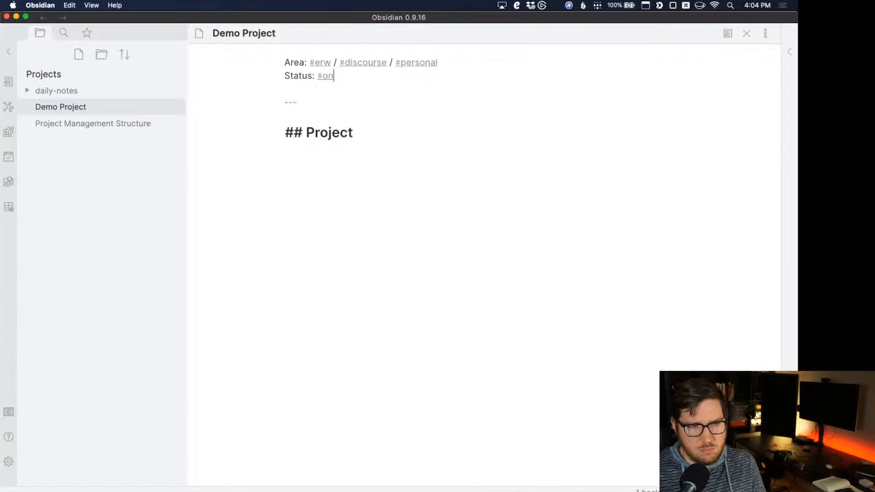
{"action": "type", "text": "hold / #"}
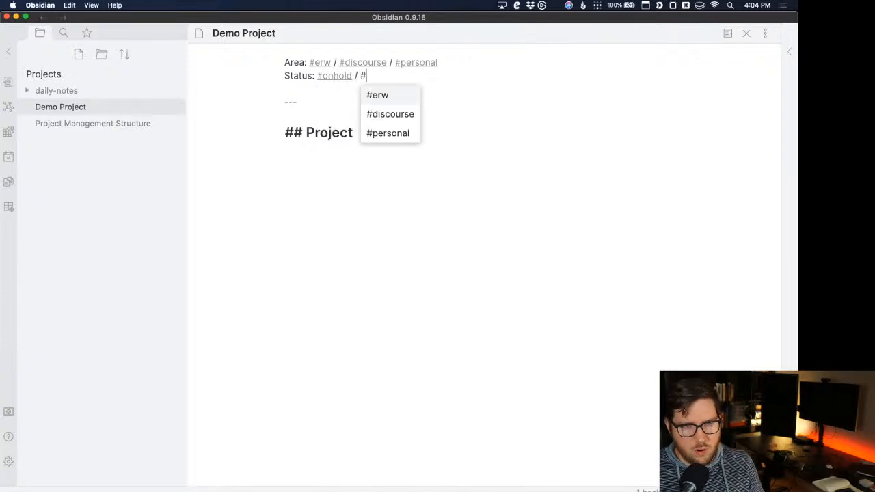
{"action": "type", "text": "active / #@"}
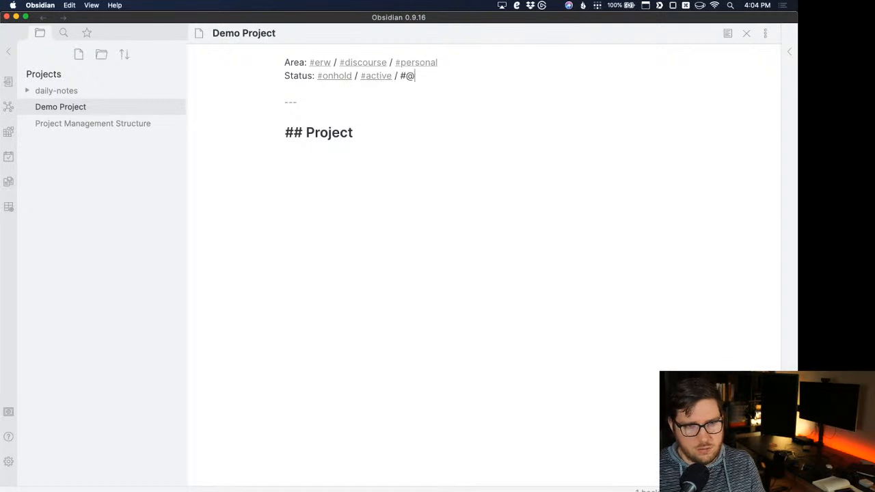
{"action": "key", "text": "BackSpace"}
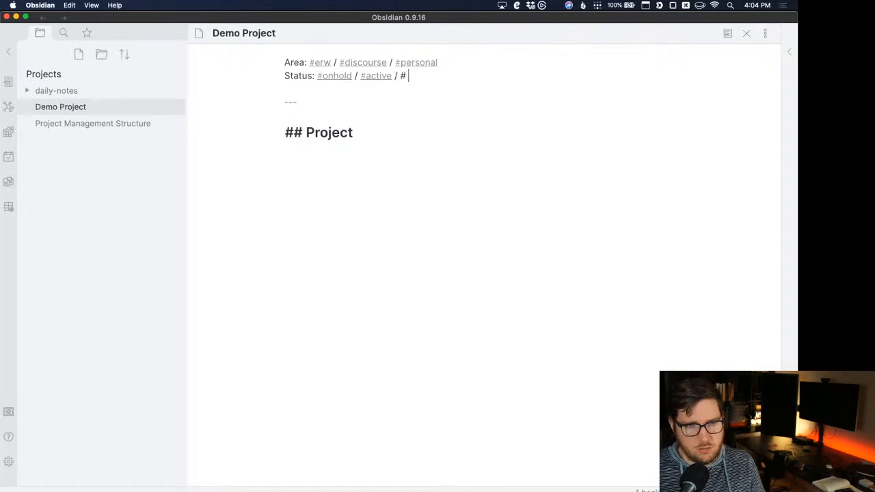
{"action": "type", "text": "completed"}
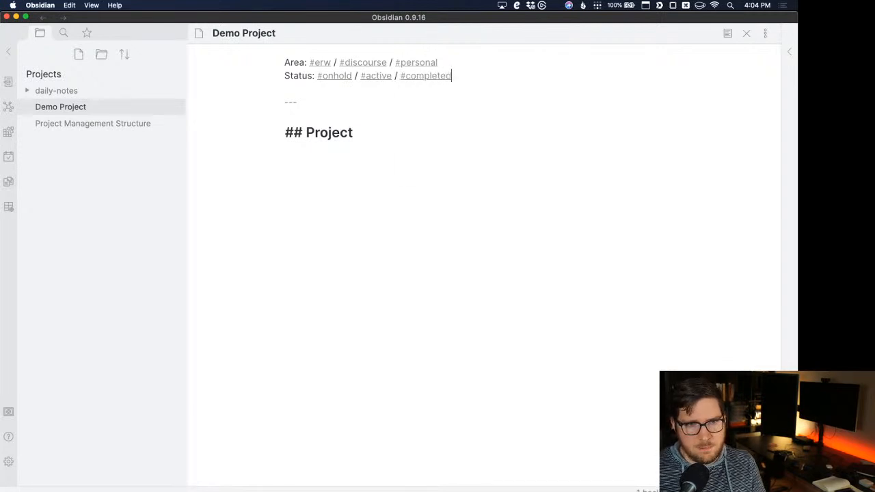
{"action": "left_click", "coordinate": [364, 88]}
{"action": "left_click", "coordinate": [484, 80]}
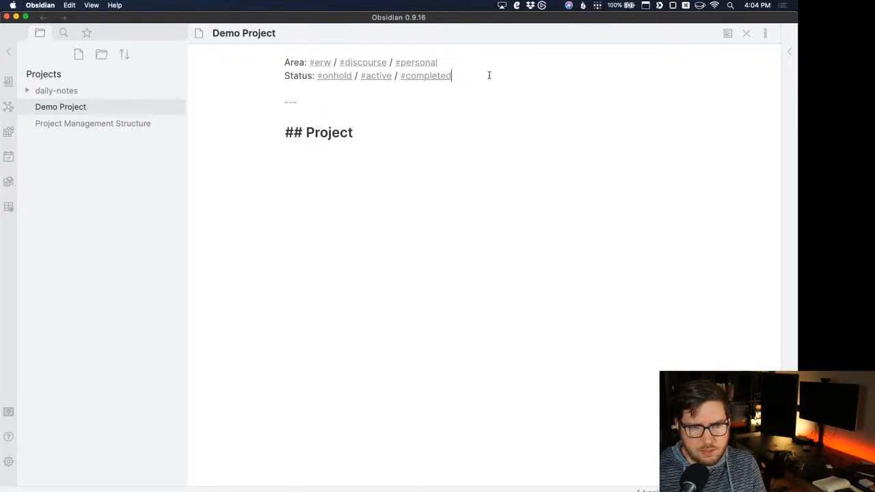
{"action": "type", "text": "/ #backlog"}
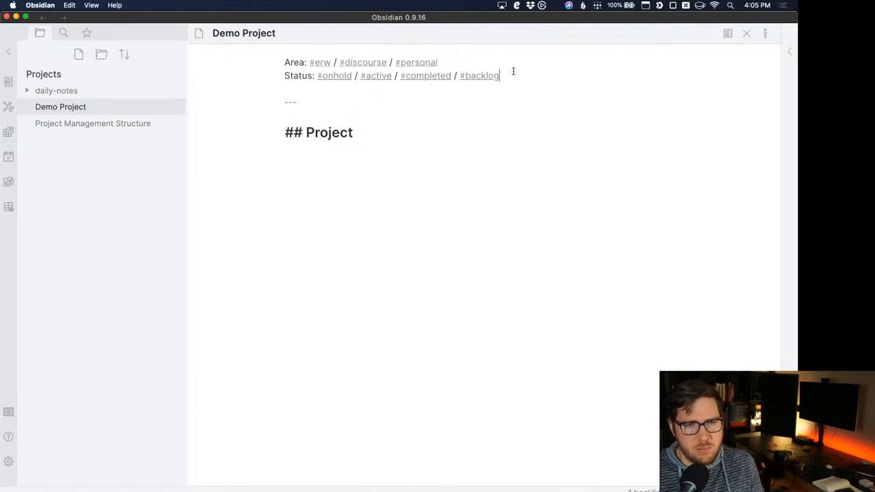
{"action": "left_click_drag", "start_coordinate": [512, 71], "coordinate": [285, 80]}
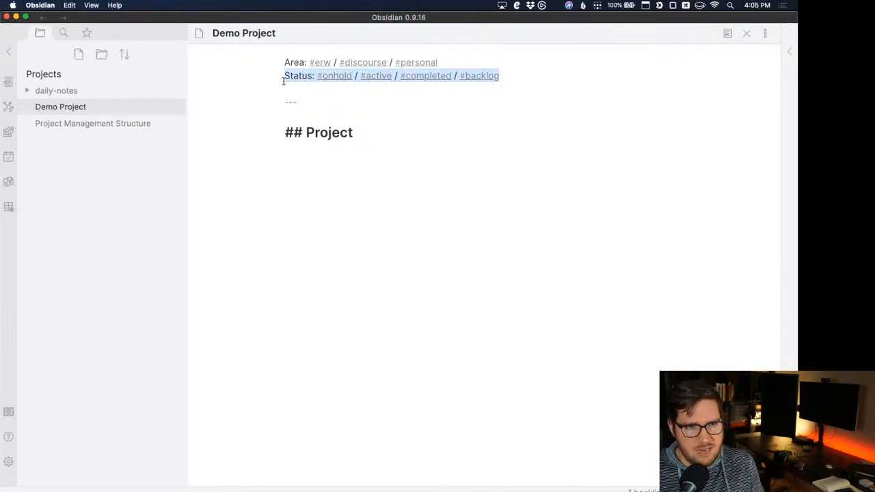
{"action": "left_click", "coordinate": [392, 90]}
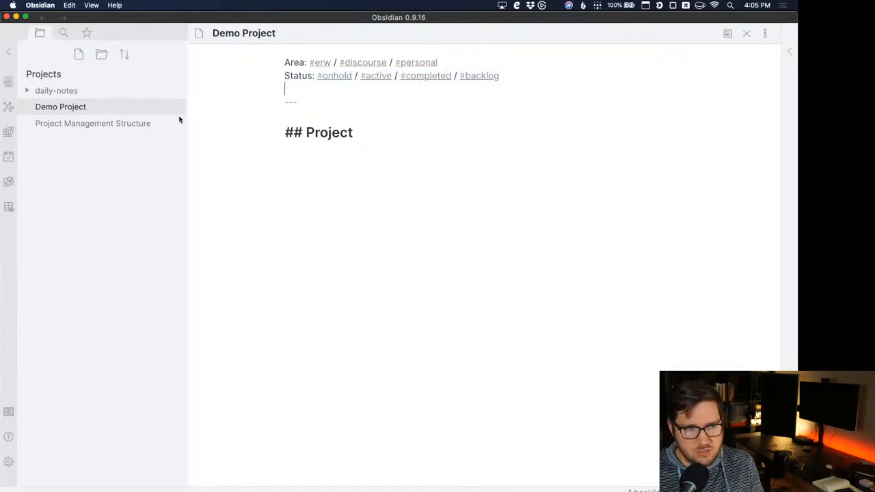
Create the Project List note from its link in Project Management Structure and add level-two headings Active, On Hold and Backlog below an empty first line.
{"action": "left_click", "coordinate": [121, 124]}
{"action": "left_click", "coordinate": [311, 170]}
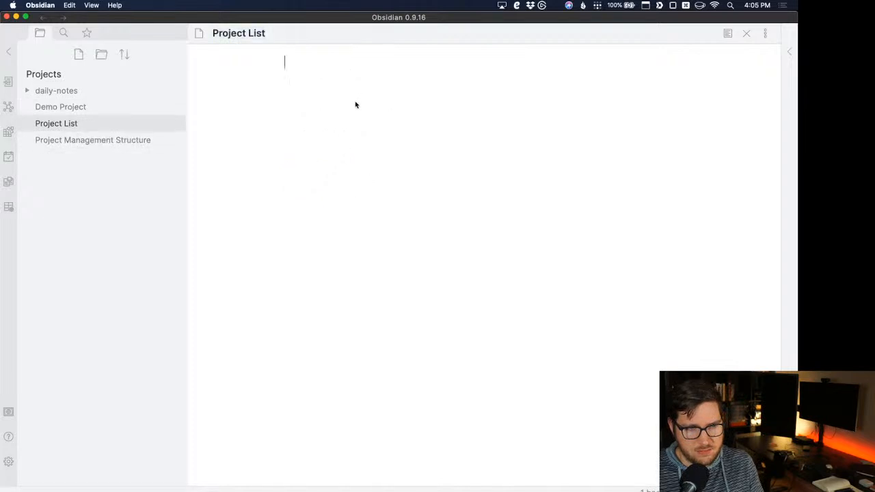
{"action": "key", "text": "Return"}
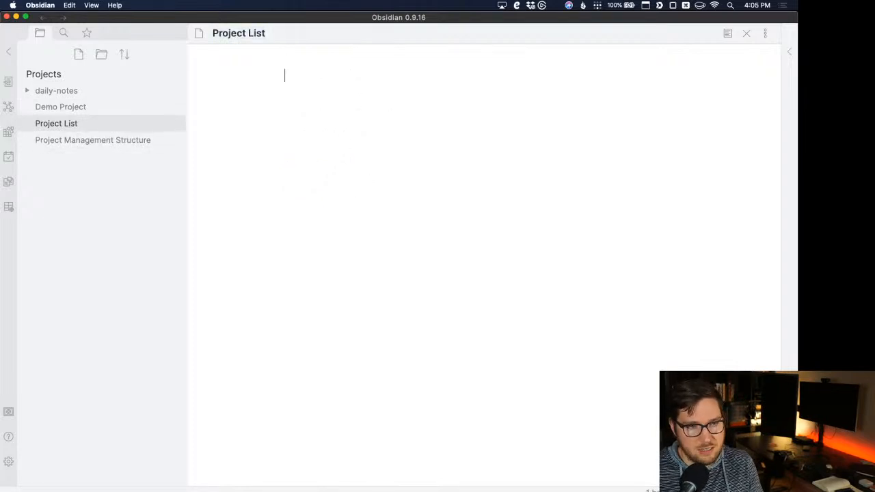
{"action": "type", "text": "## Active  "}
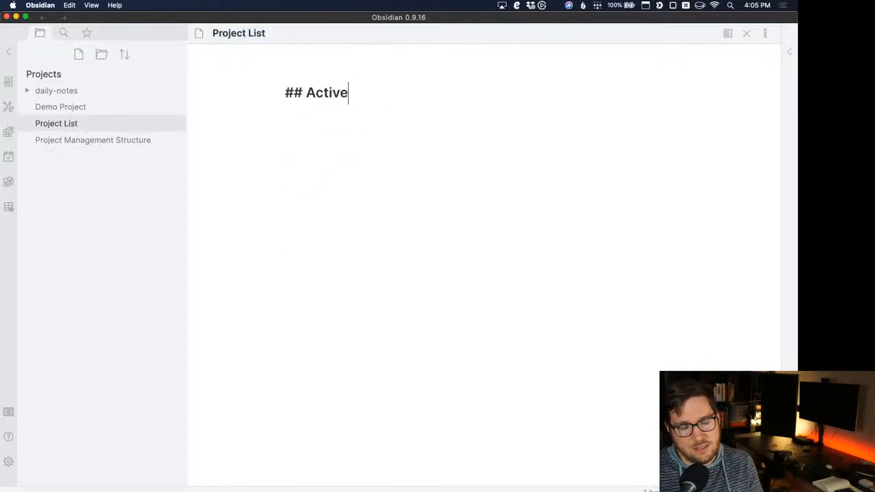
{"action": "type", "text": "#"}
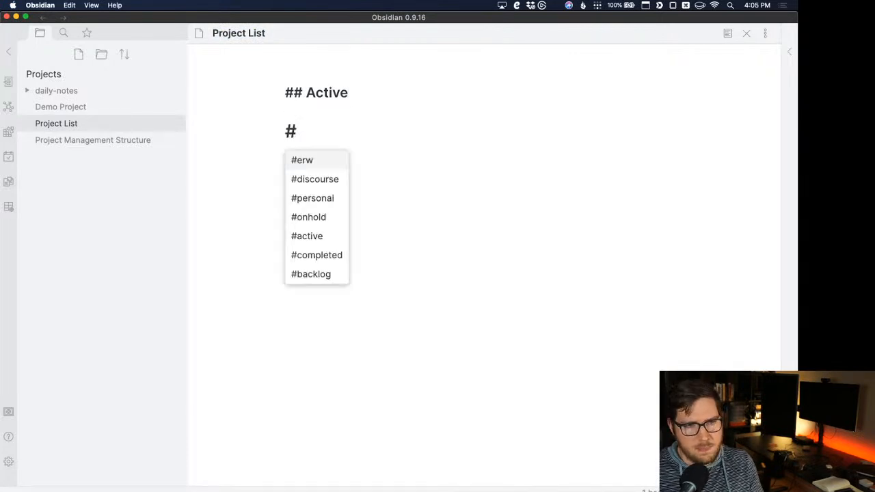
{"action": "type", "text": "# On Hold"}
{"action": "key", "text": "Return"}
{"action": "type", "text": "##"}
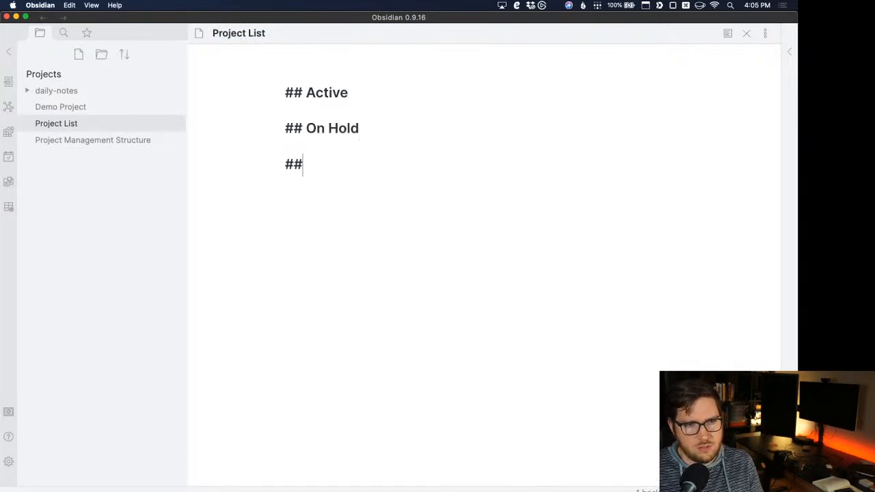
{"action": "type", "text": " Backlog"}
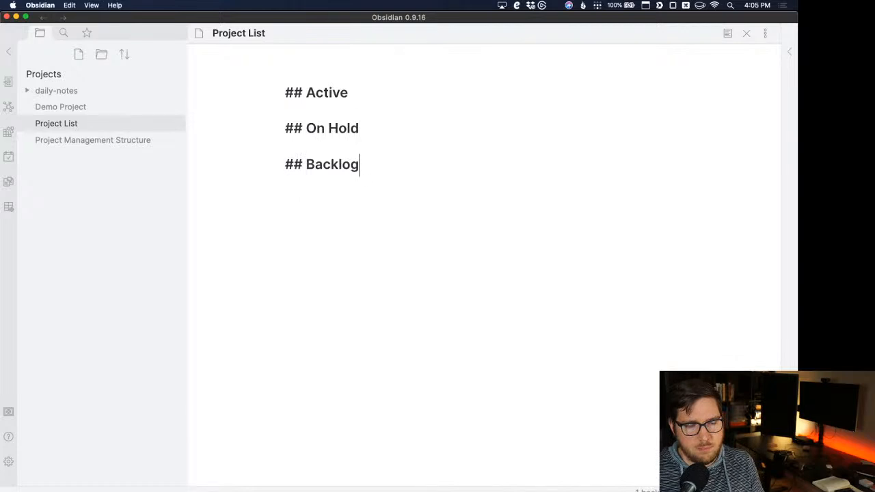
{"action": "left_click", "coordinate": [376, 91]}
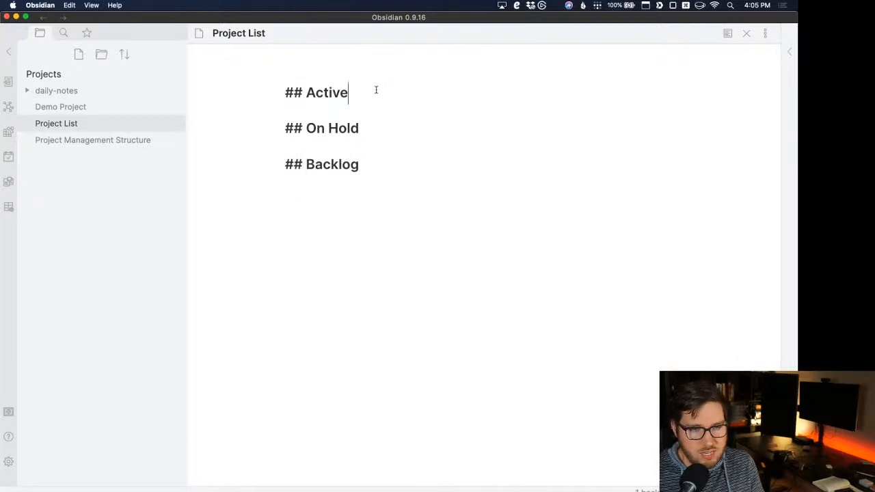
Remove the whole Status line from the Demo Project note, leaving one blank line above the divider.
{"action": "left_click", "coordinate": [106, 107]}
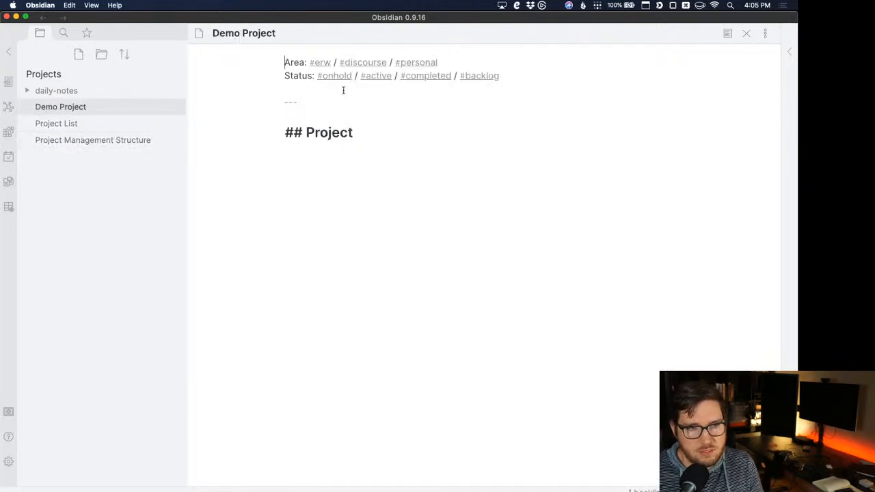
{"action": "left_click_drag", "start_coordinate": [500, 75], "coordinate": [260, 82]}
{"action": "left_click", "coordinate": [552, 73]}
{"action": "left_click_drag", "start_coordinate": [552, 72], "coordinate": [278, 82]}
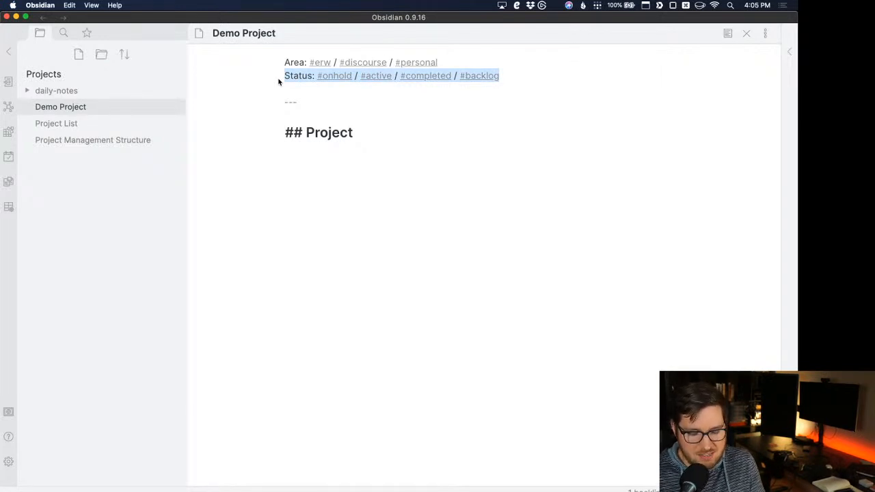
{"action": "key", "text": "super+x"}
{"action": "key", "text": "BackSpace"}
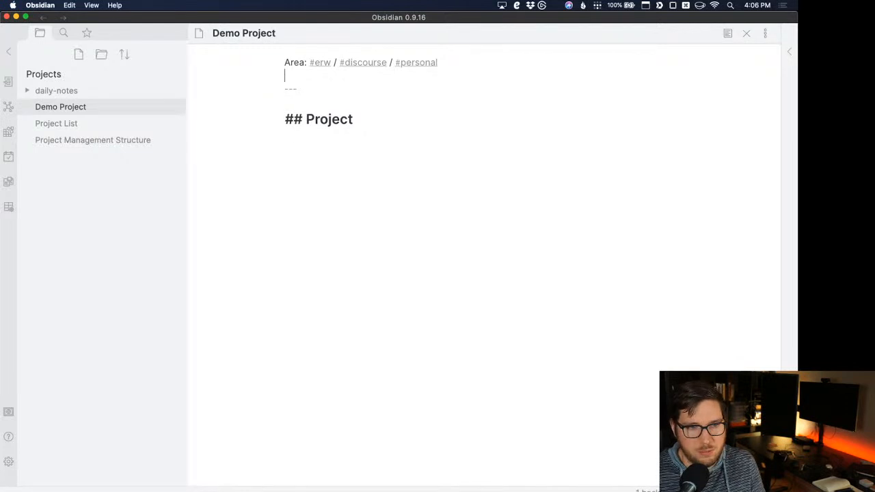
Change the Project heading in the Demo Project note to a level-one heading.
{"action": "left_click", "coordinate": [414, 118]}
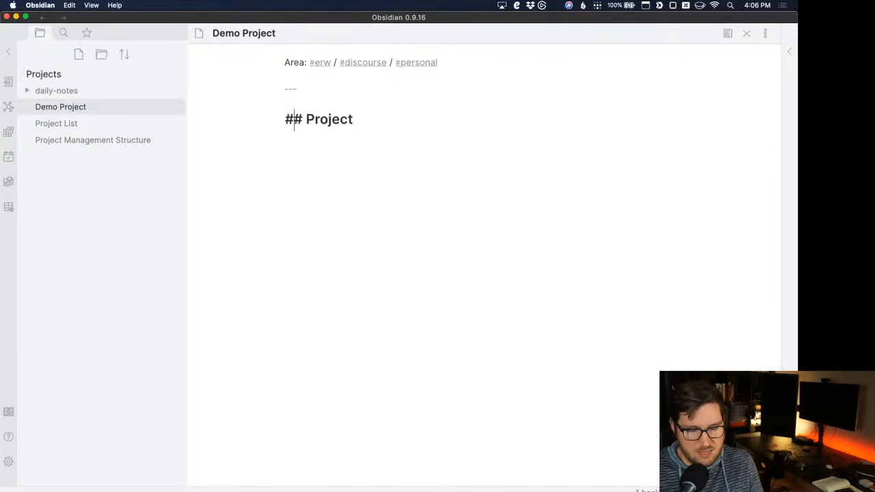
{"action": "key", "text": "BackSpace"}
{"action": "key", "text": "Down"}
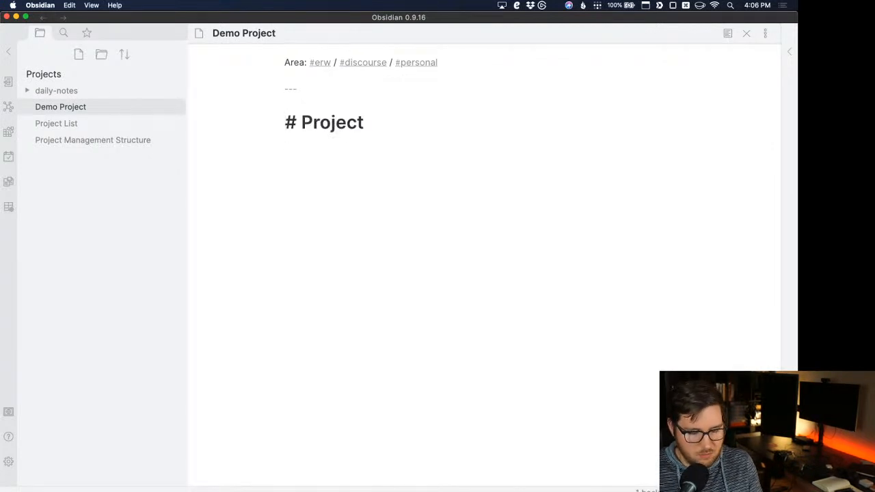
Add the level-two heading "## Next Actions" below the Project heading, separated by a blank line.
{"action": "type", "text": "## T"}
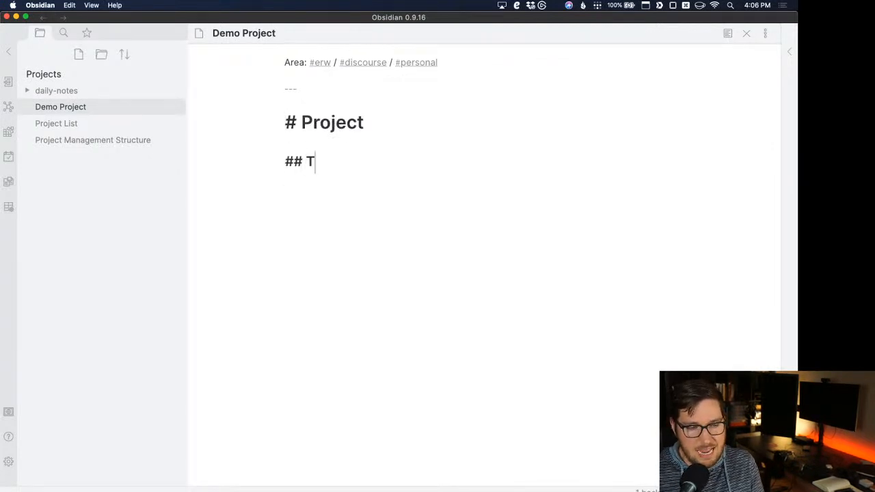
{"action": "type", "text": "a"}
{"action": "key", "text": "BackSpace"}
{"action": "key", "text": "BackSpace"}
{"action": "type", "text": "Next Ac"}
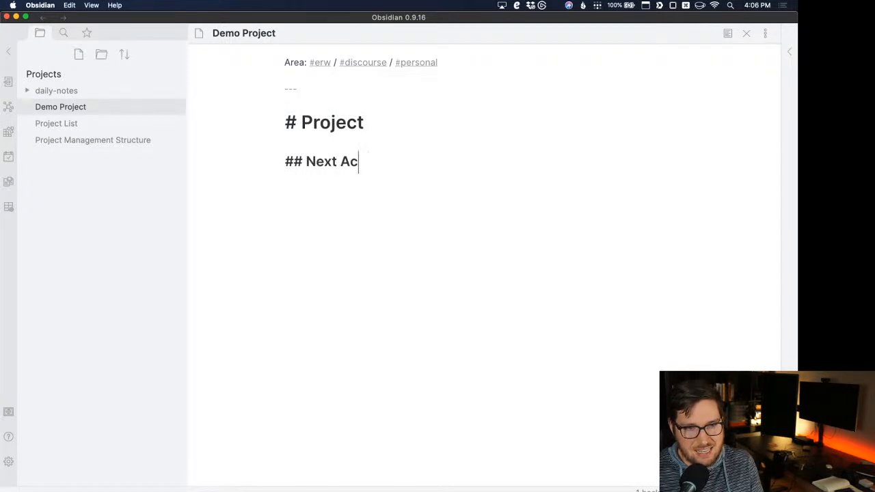
{"action": "type", "text": "tions"}
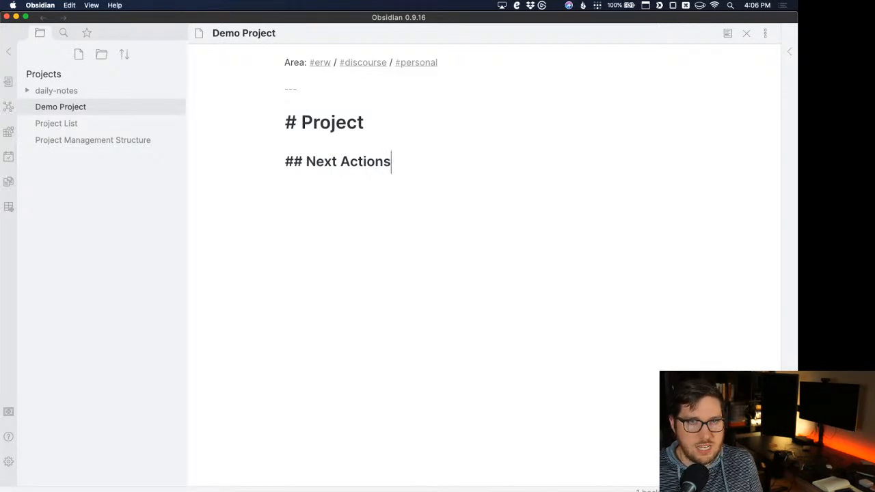
Add a --- divider below the Next Actions heading with empty lines above and below it.
{"action": "key", "text": "Return"}
{"action": "key", "text": "Return"}
{"action": "type", "text": "---"}
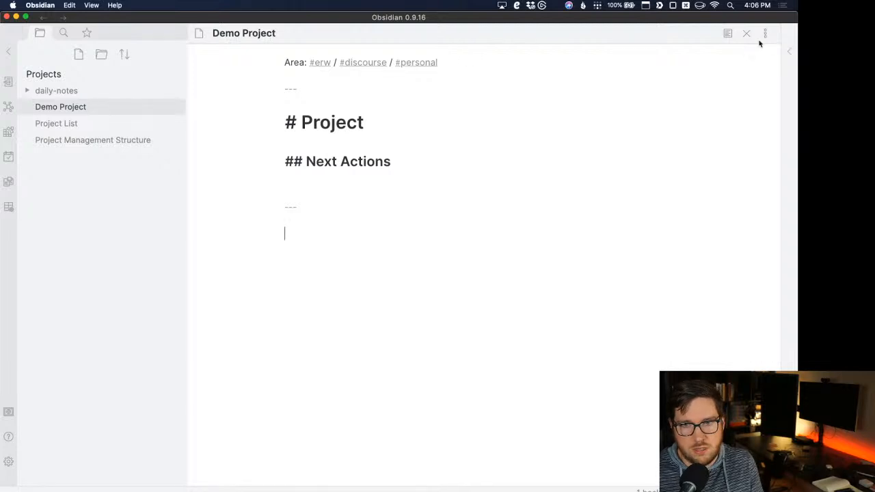
Preview the Demo Project note as rendered text and return to editing it.
{"action": "left_click", "coordinate": [724, 36]}
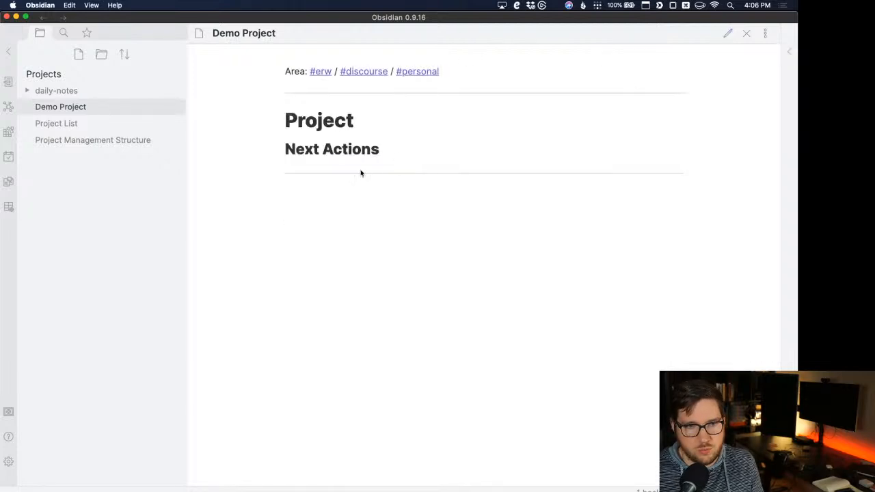
{"action": "left_click", "coordinate": [730, 33]}
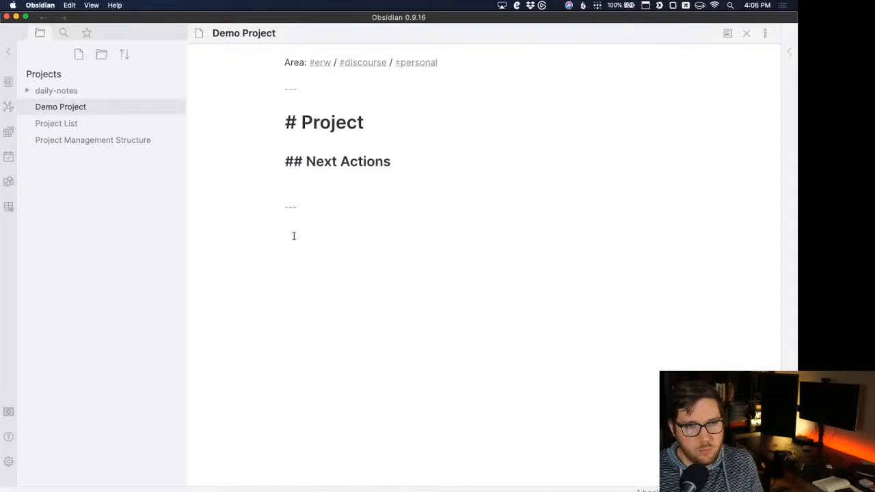
{"action": "left_click", "coordinate": [294, 75]}
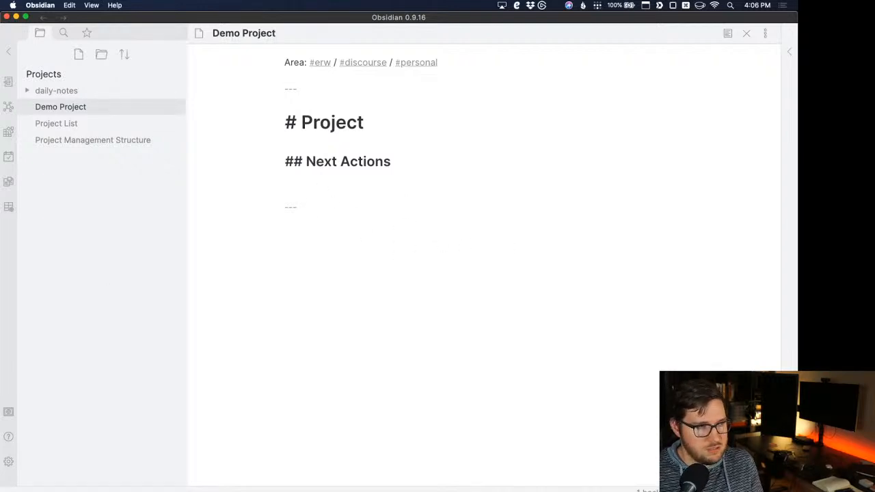
Open Todoist, bring its window over the notes, and examine the task columns of the SYSTEM project.
{"action": "type", "text": "todo"}
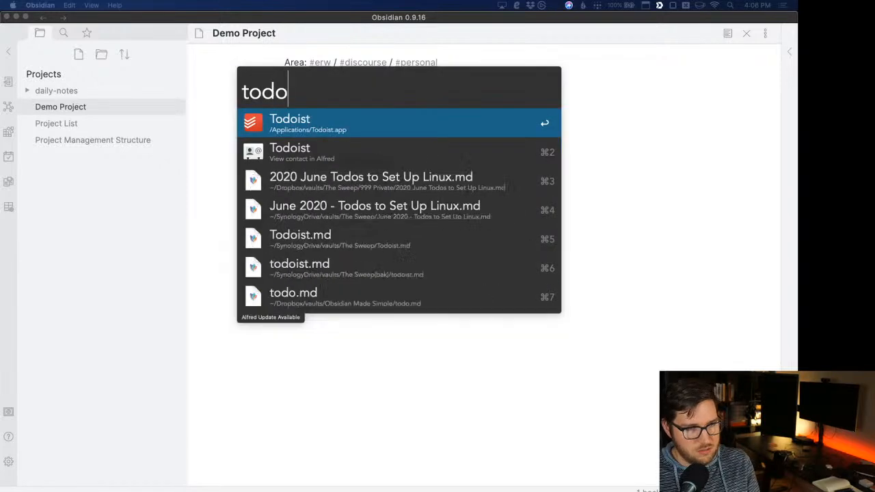
{"action": "key", "text": "Return"}
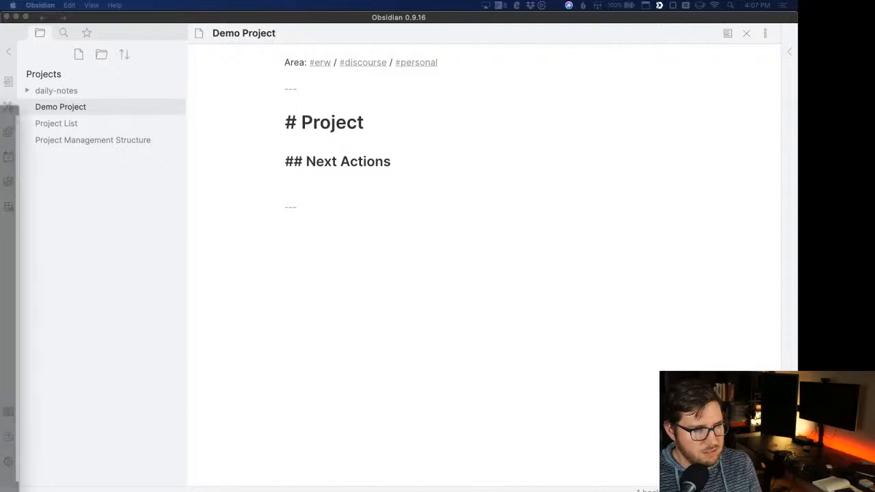
{"action": "left_click_drag", "start_coordinate": [0, 117], "coordinate": [246, 64]}
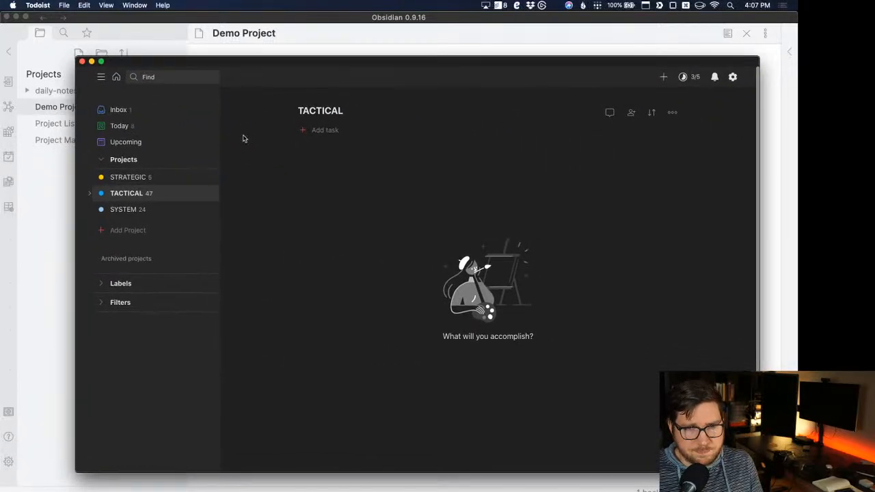
{"action": "left_click", "coordinate": [138, 212]}
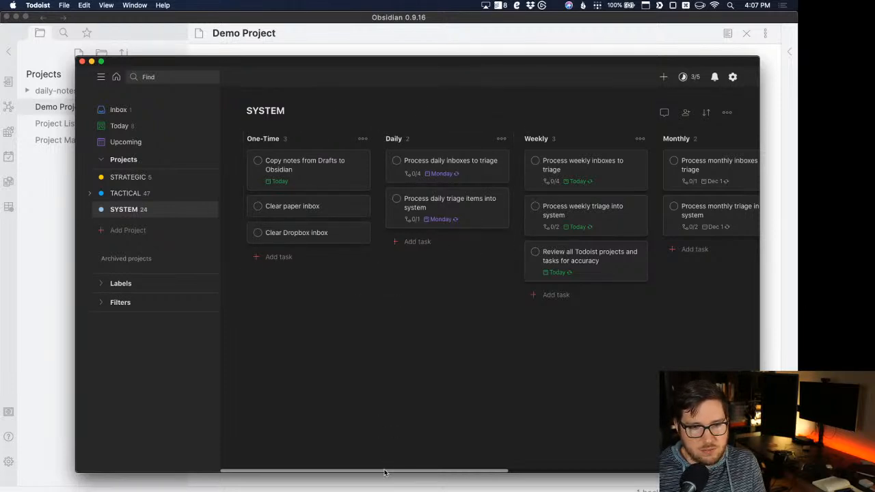
{"action": "left_click_drag", "start_coordinate": [384, 472], "coordinate": [363, 465]}
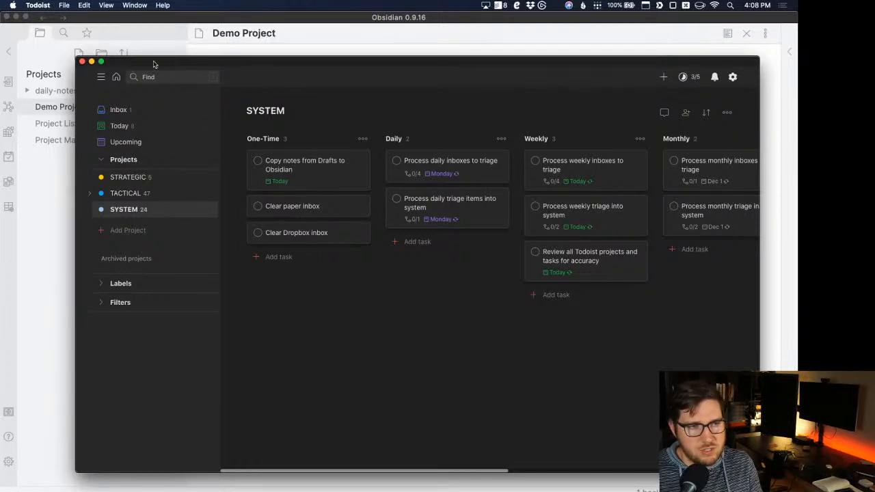
Switch back to Obsidian and replace the Annual Plans heading text in the Project Management Structure note with VISIONARY.
{"action": "left_click", "coordinate": [170, 24]}
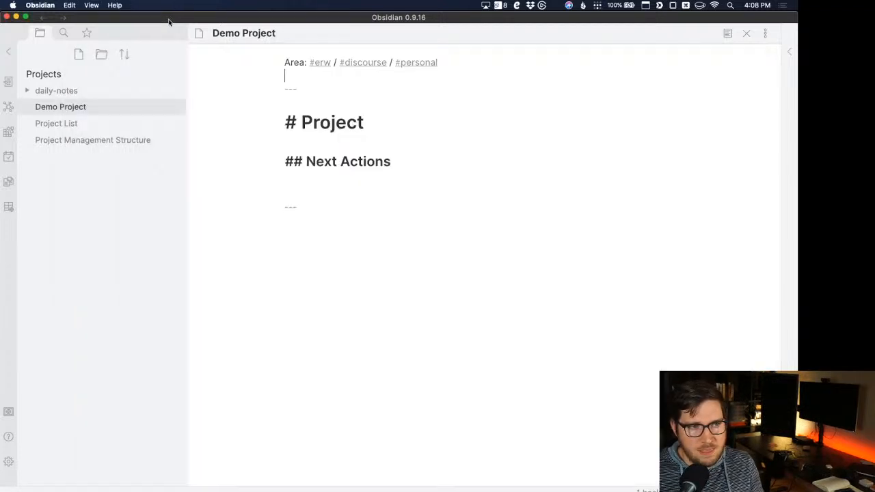
{"action": "left_click", "coordinate": [142, 140]}
{"action": "left_click", "coordinate": [420, 84]}
{"action": "left_click_drag", "start_coordinate": [410, 68], "coordinate": [306, 66]}
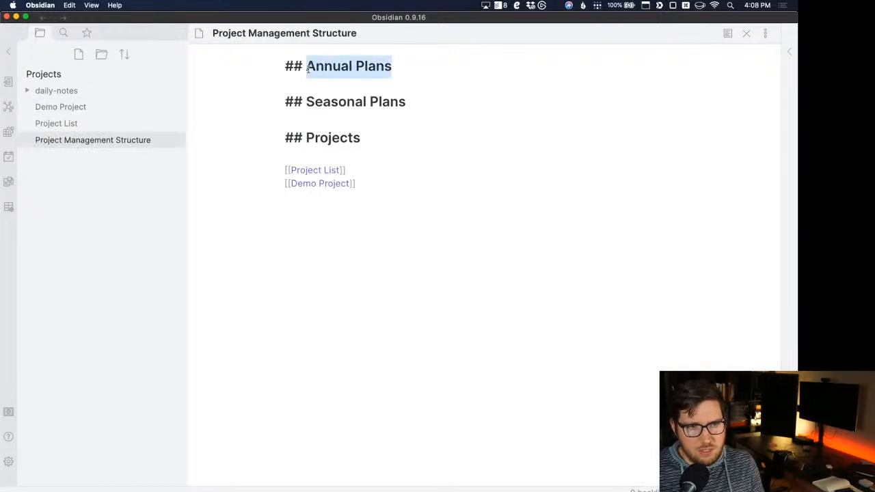
{"action": "type", "text": "VISION"}
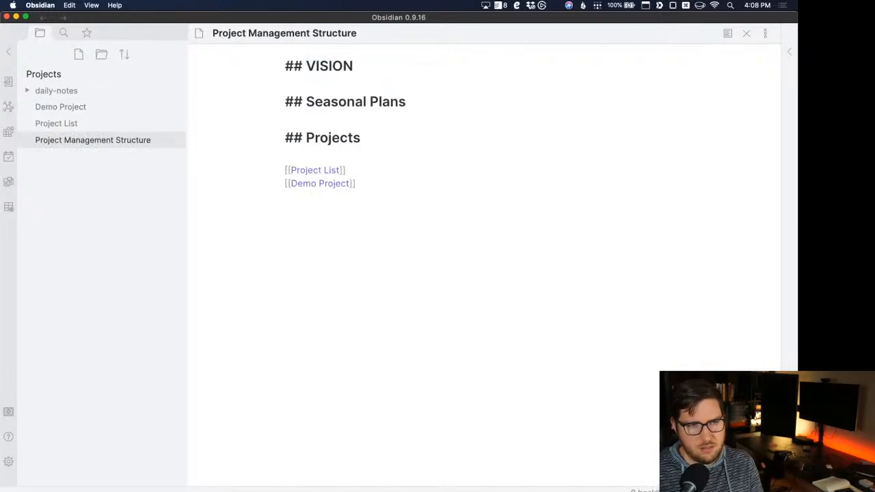
{"action": "type", "text": "ARY"}
Rename the Seasonal Plans heading to STRATEGIC and the Projects heading to TACTICAL.
{"action": "left_click_drag", "start_coordinate": [427, 102], "coordinate": [300, 104]}
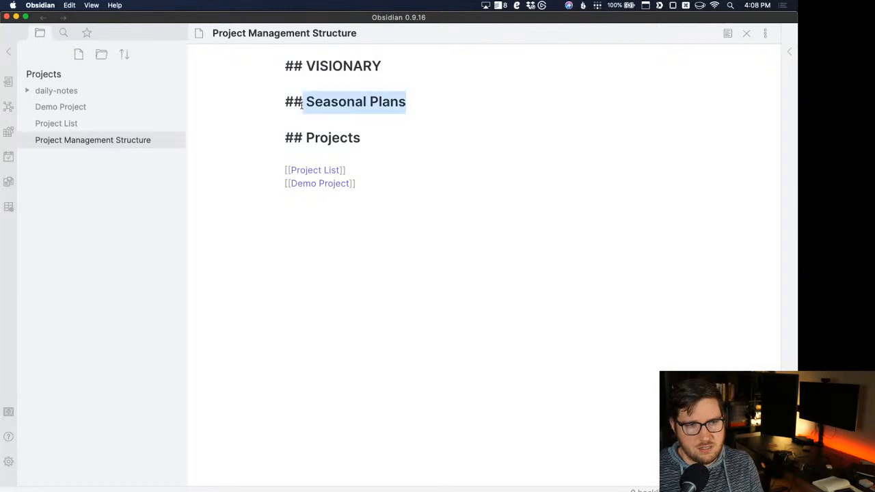
{"action": "type", "text": "STRATEGIC"}
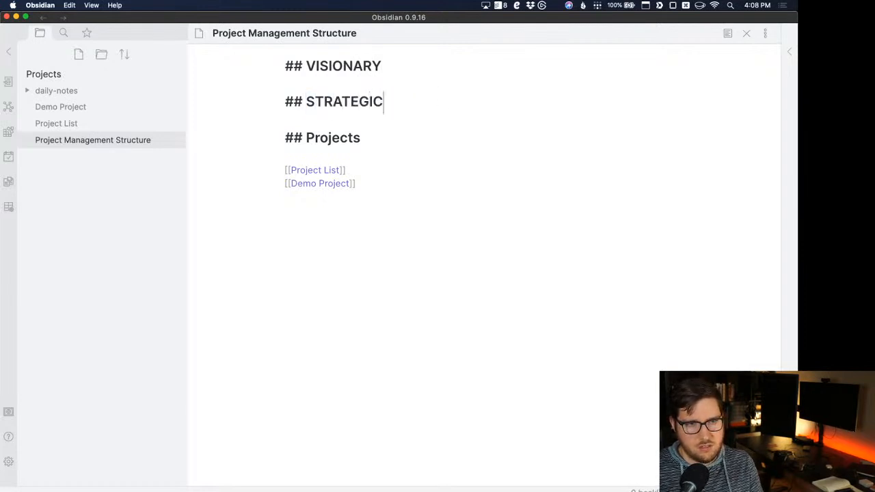
{"action": "double_click", "coordinate": [327, 135]}
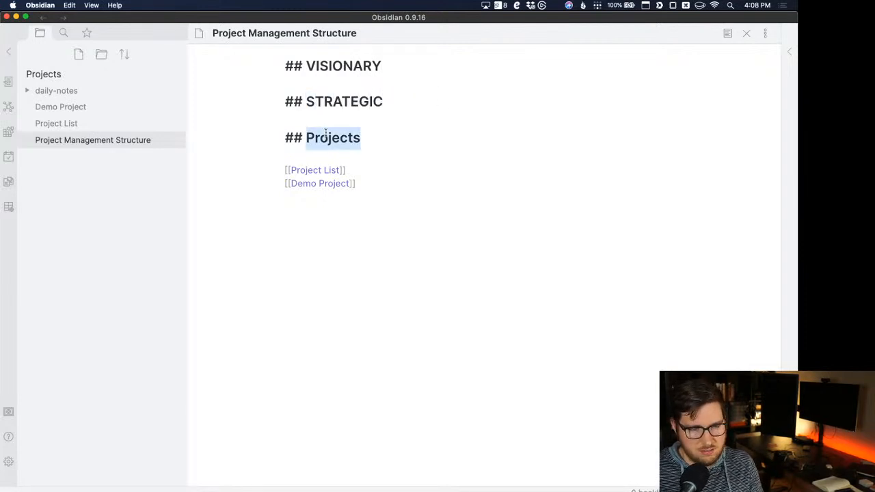
{"action": "type", "text": "TACTICAL"}
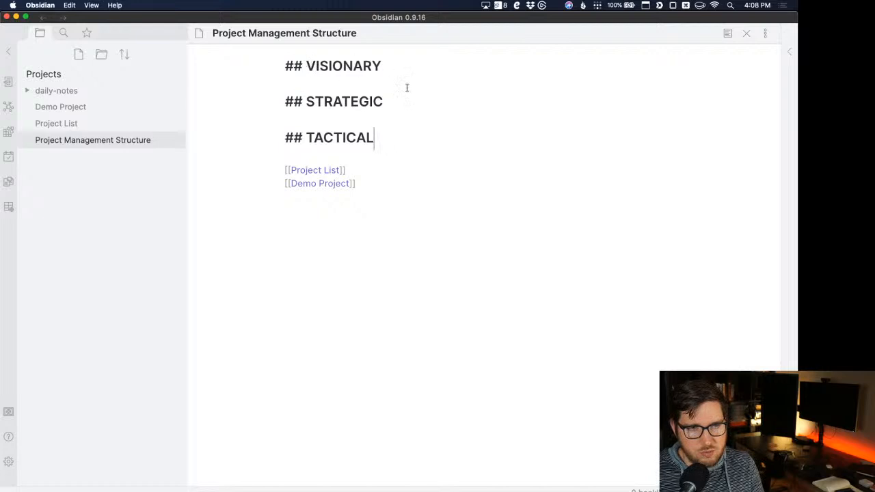
{"action": "left_click", "coordinate": [385, 61]}
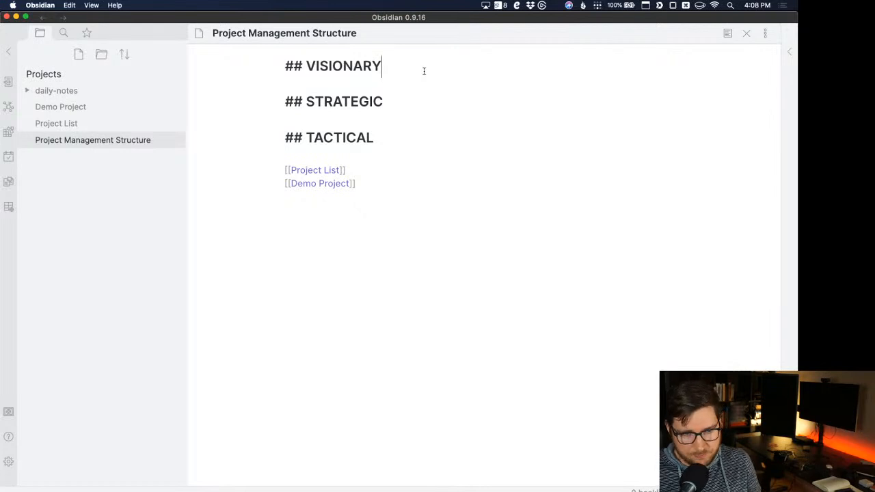
Start a bulleted list under the STRATEGIC heading, separated from it by a blank line.
{"action": "left_click", "coordinate": [395, 105]}
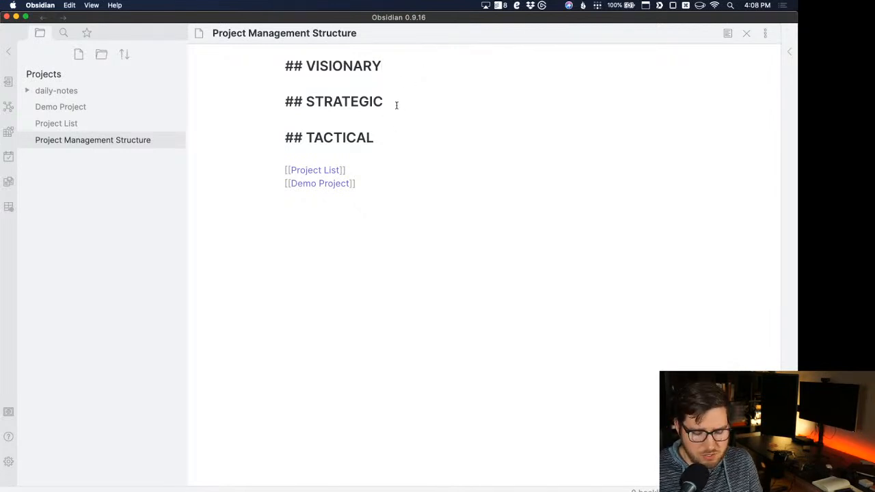
{"action": "key", "text": "Return"}
{"action": "key", "text": "Return"}
{"action": "type", "text": "1"}
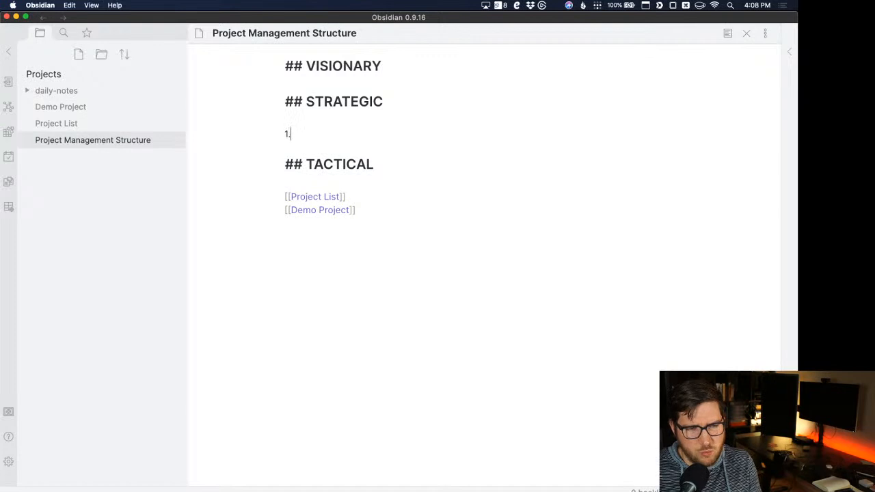
{"action": "key", "text": "BackSpace"}
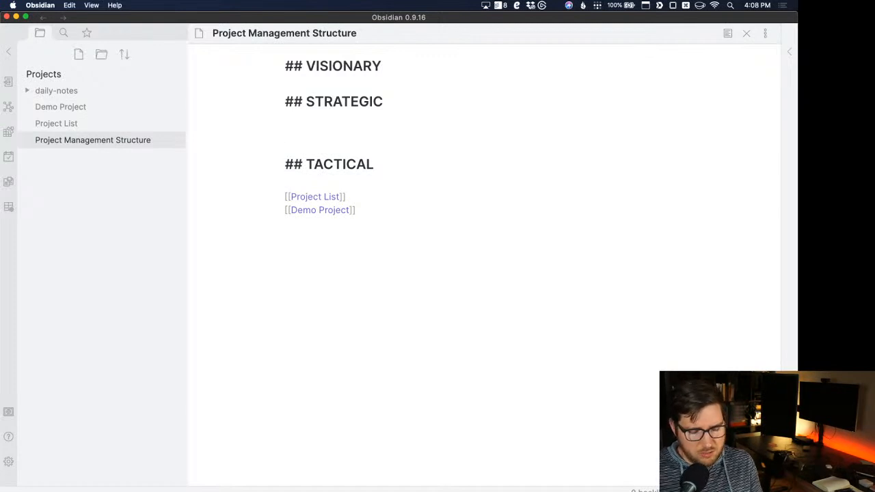
{"action": "type", "text": "-"}
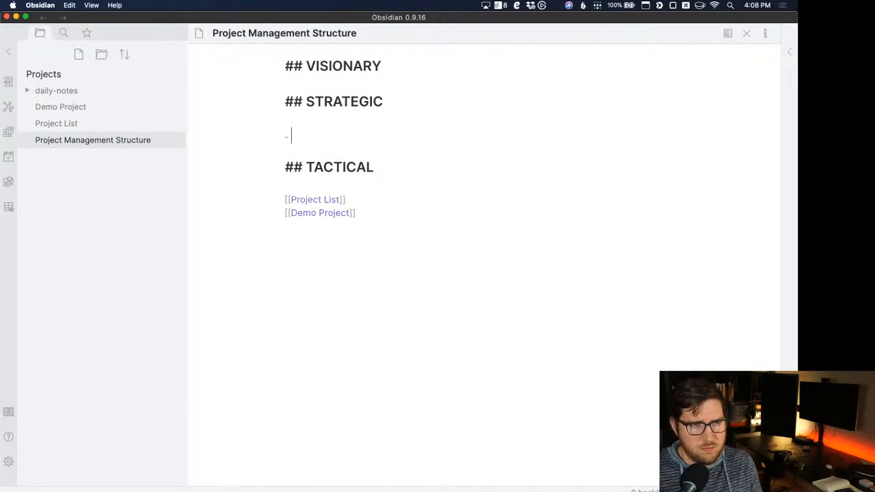
Switch to Todoist and examine the columns of the STRATEGIC project board.
{"action": "key", "text": "super+Tab"}
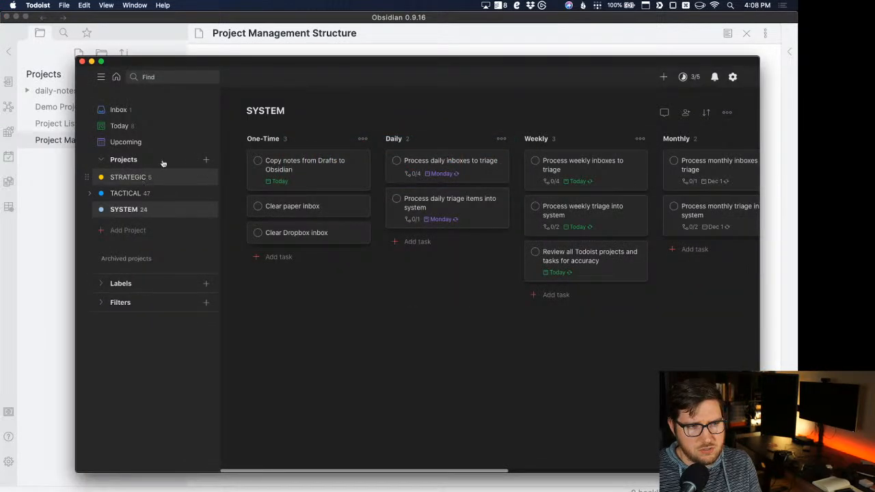
{"action": "double_click", "coordinate": [352, 65]}
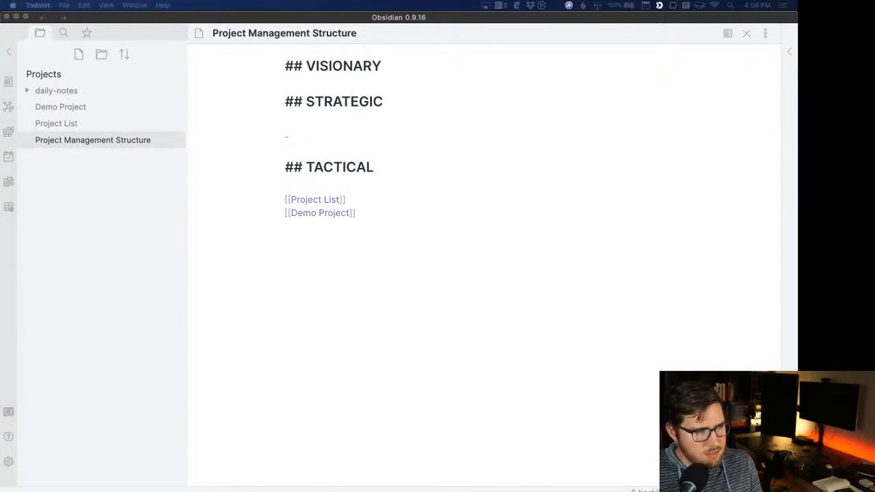
{"action": "left_click_drag", "start_coordinate": [0, 102], "coordinate": [387, 68]}
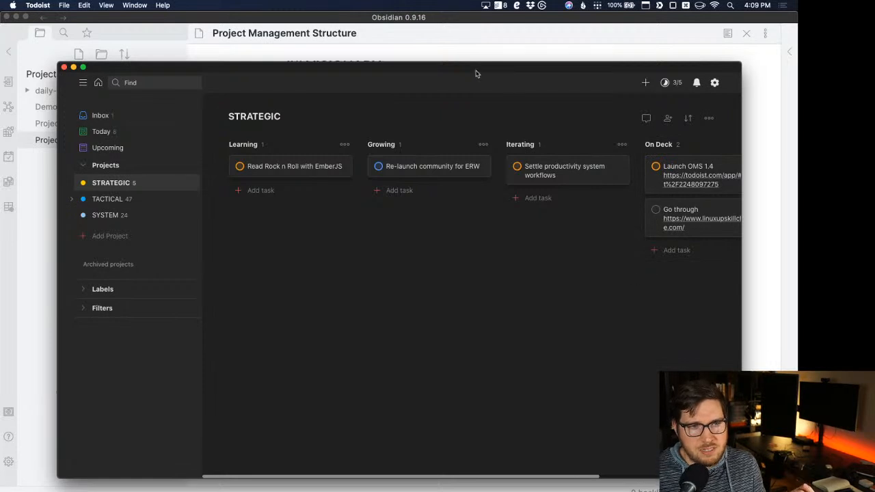
Switch back to Obsidian and list Learning, Growing and Iterating as bullets under the STRATEGIC heading.
{"action": "left_click", "coordinate": [470, 27]}
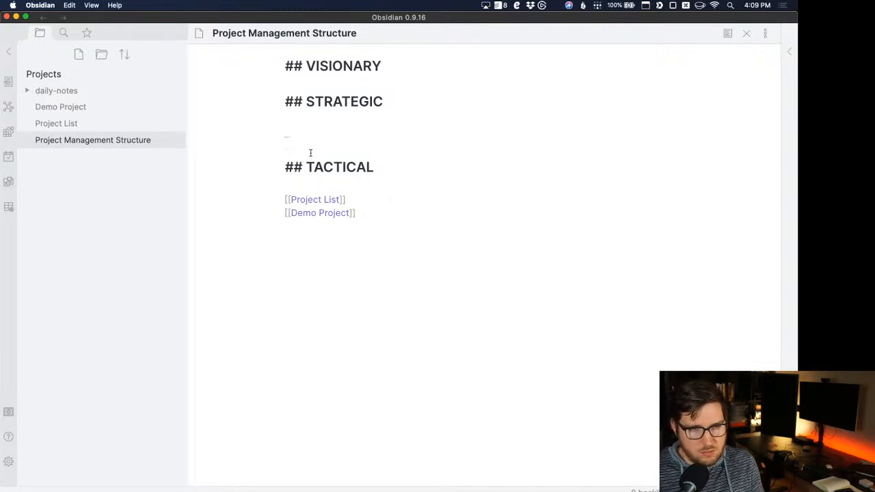
{"action": "type", "text": "Learning"}
{"action": "key", "text": "Return"}
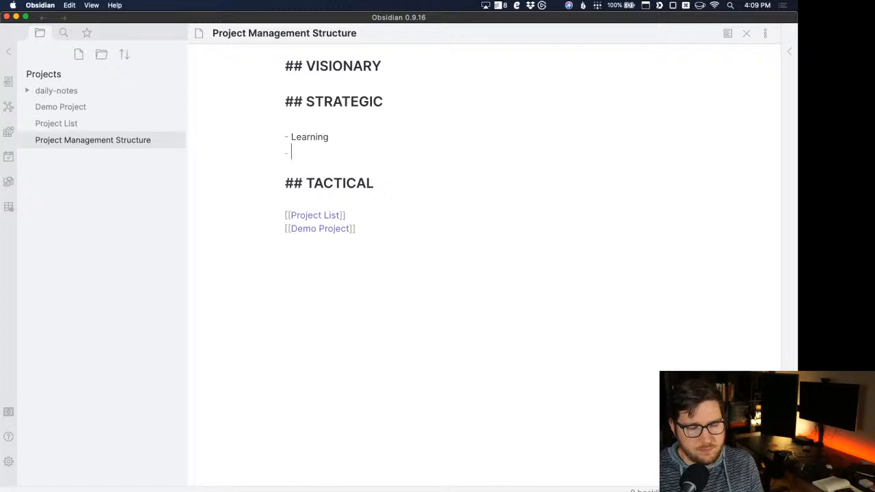
{"action": "type", "text": "Growing"}
{"action": "key", "text": "Return"}
{"action": "type", "text": "Iterating"}
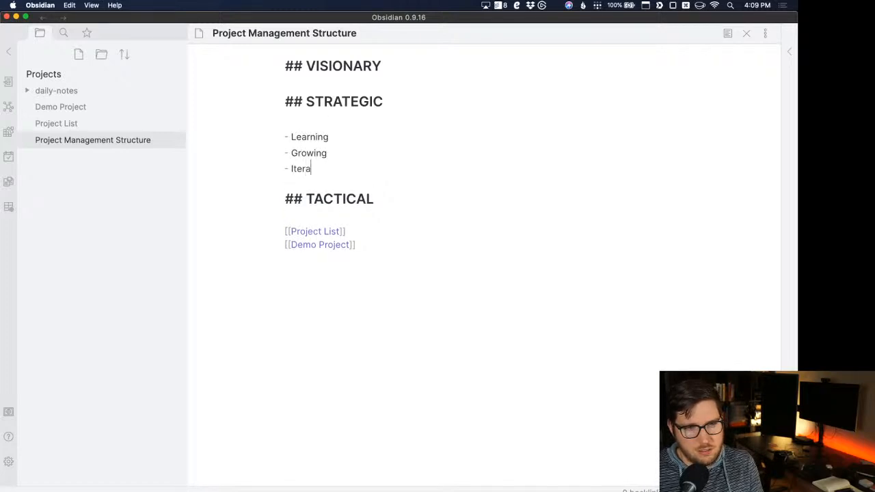
Make the Learning, Growing and Iterating bullets bold.
{"action": "double_click", "coordinate": [318, 137]}
{"action": "key", "text": "super+b"}
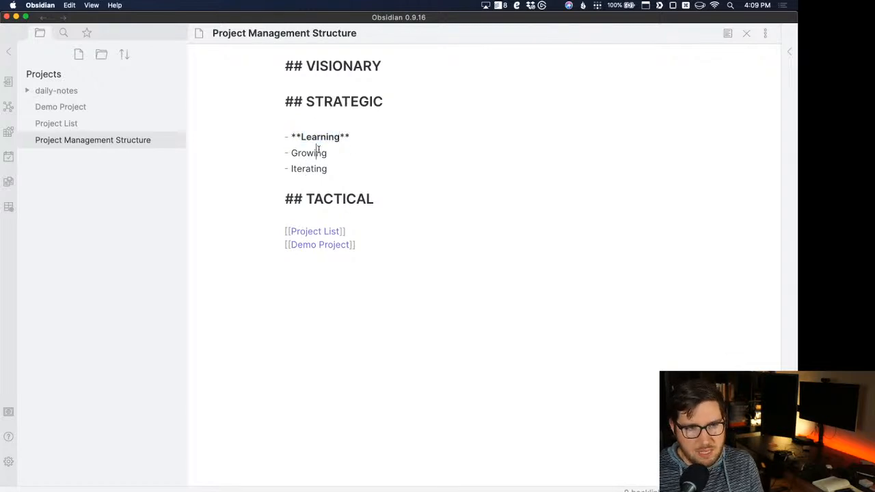
{"action": "double_click", "coordinate": [319, 152]}
{"action": "key", "text": "super+b"}
{"action": "double_click", "coordinate": [295, 169]}
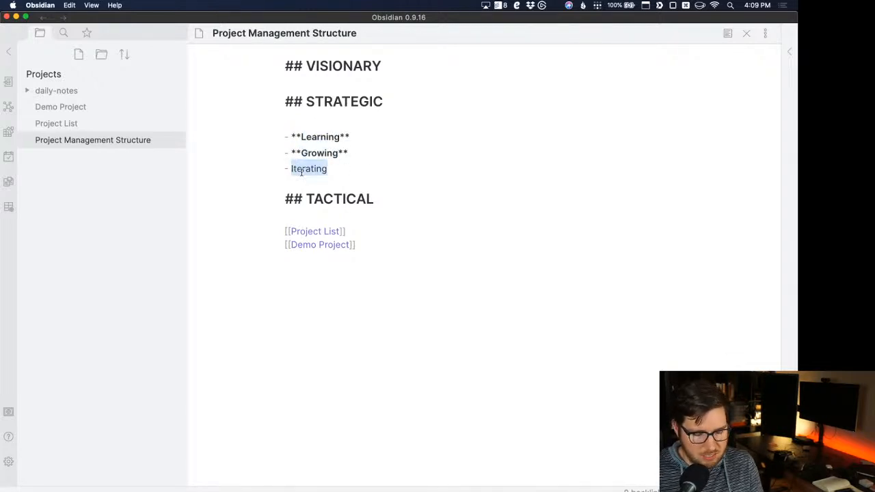
{"action": "key", "text": "super+b"}
{"action": "left_click", "coordinate": [388, 171]}
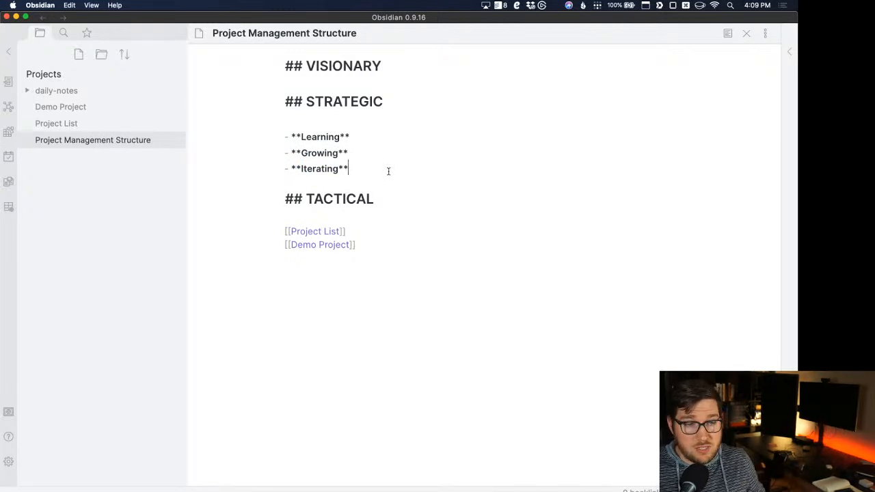
{"action": "double_click", "coordinate": [328, 170]}
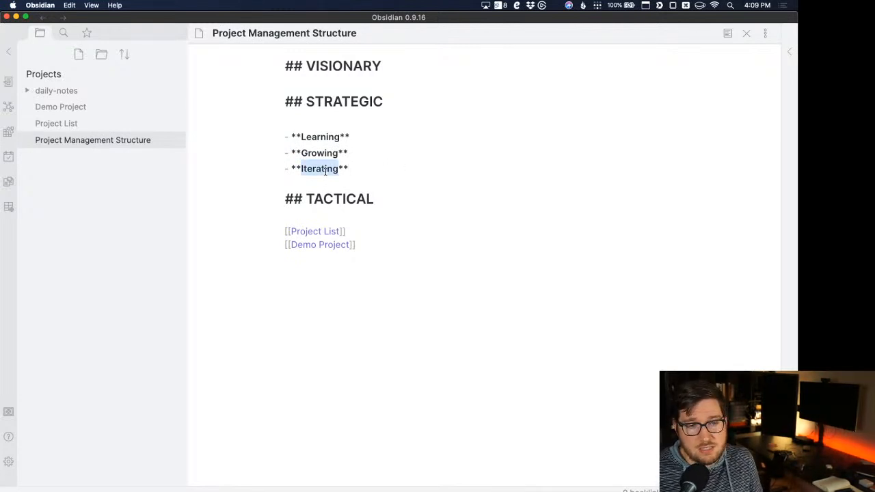
{"action": "left_click", "coordinate": [391, 168]}
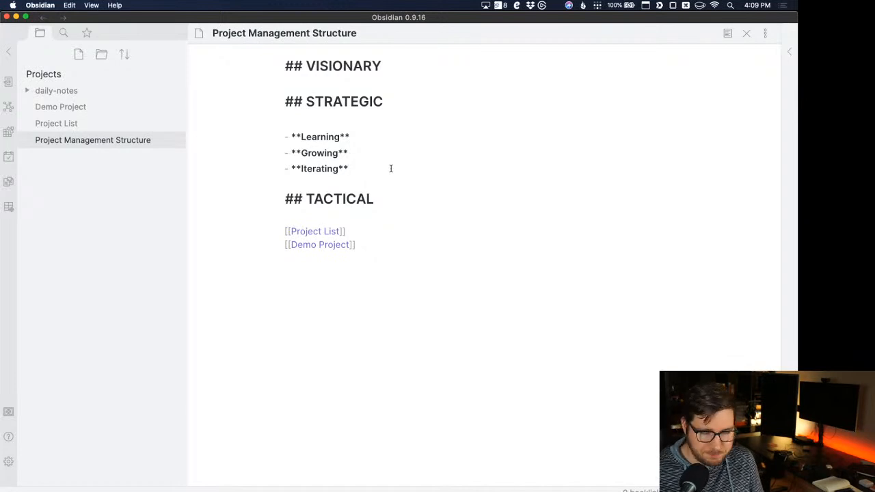
{"action": "left_click", "coordinate": [398, 167]}
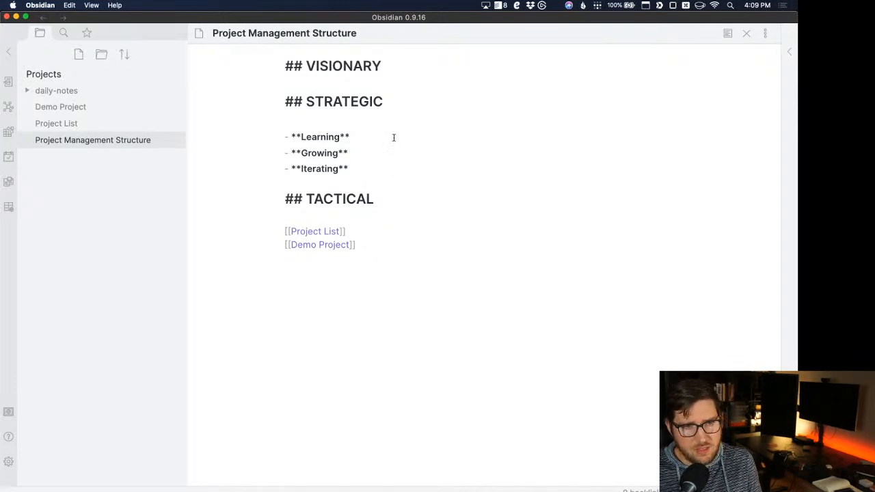
{"action": "left_click", "coordinate": [392, 136]}
{"action": "left_click", "coordinate": [392, 153]}
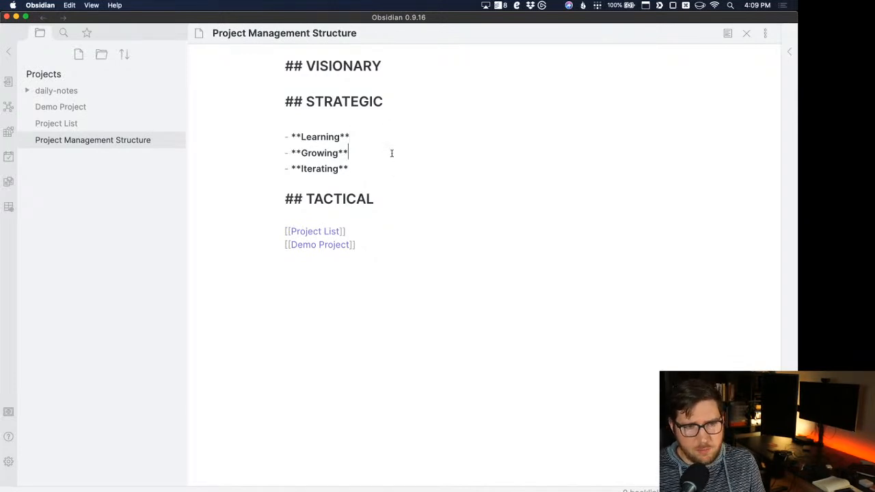
{"action": "left_click", "coordinate": [428, 169]}
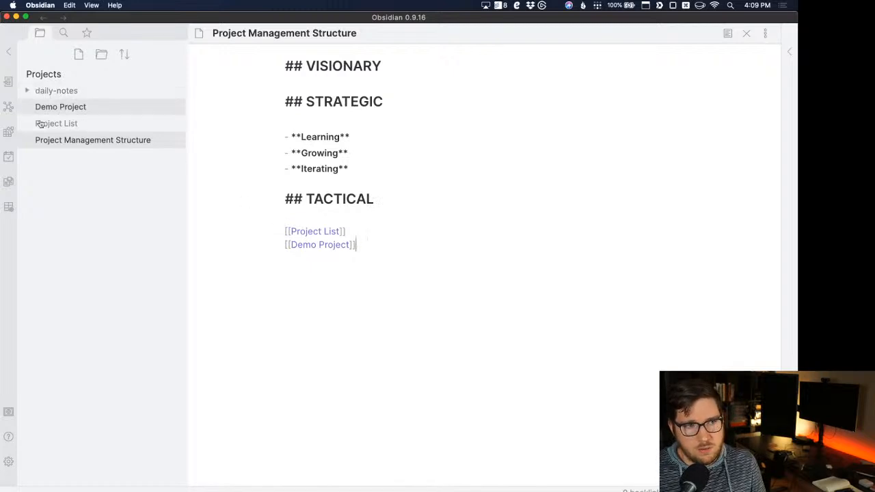
Create today's daily note, 2020-11-20.
{"action": "left_click", "coordinate": [9, 160]}
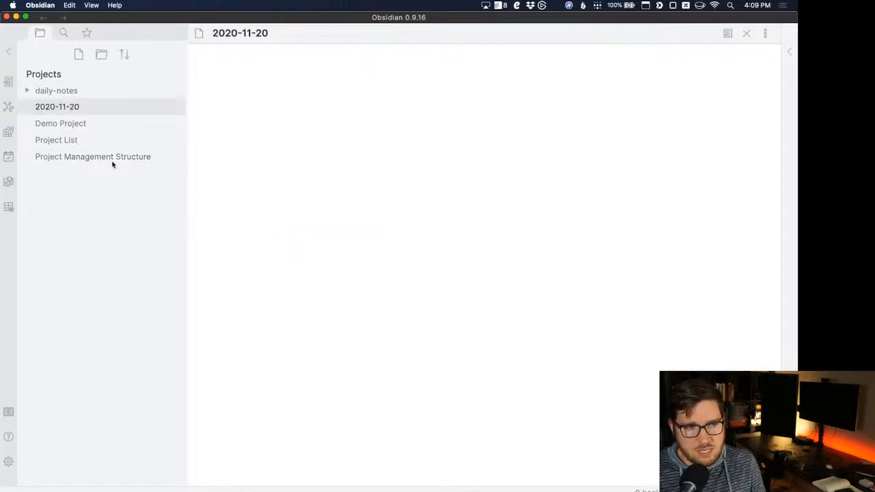
Enable the installed Calendar, Day Planner, Review, Advanced Tables and Workbench third-party plugins.
{"action": "left_click", "coordinate": [10, 464]}
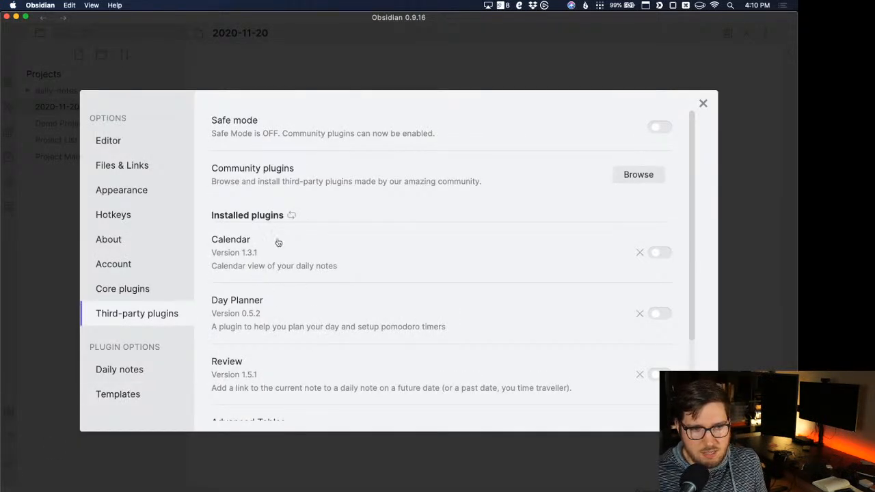
{"action": "scroll", "coordinate": [483, 269], "scroll_direction": "down", "scroll_amount": 1}
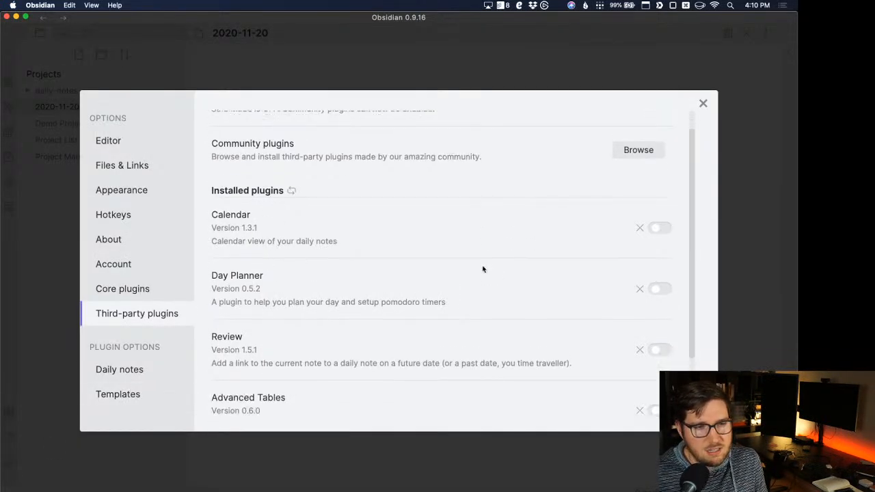
{"action": "left_click", "coordinate": [661, 228]}
{"action": "left_click", "coordinate": [664, 289]}
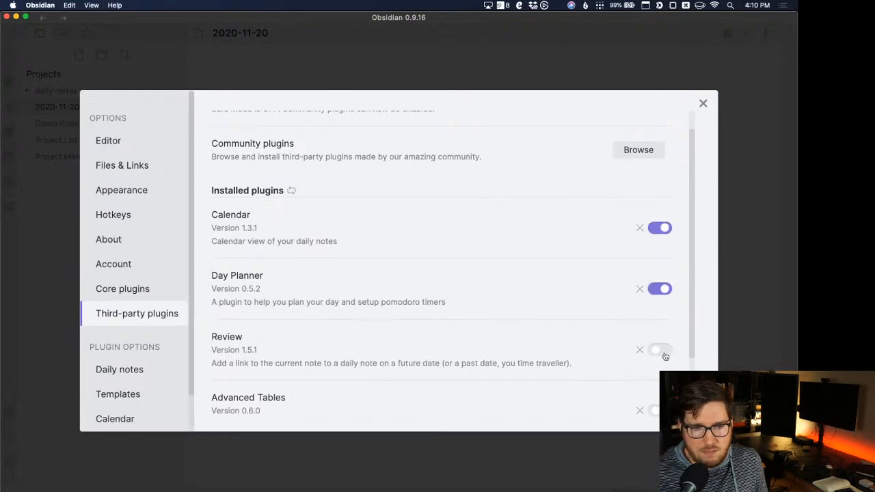
{"action": "left_click", "coordinate": [659, 350]}
{"action": "left_click", "coordinate": [655, 410]}
{"action": "scroll", "coordinate": [599, 328], "scroll_direction": "down", "scroll_amount": 3}
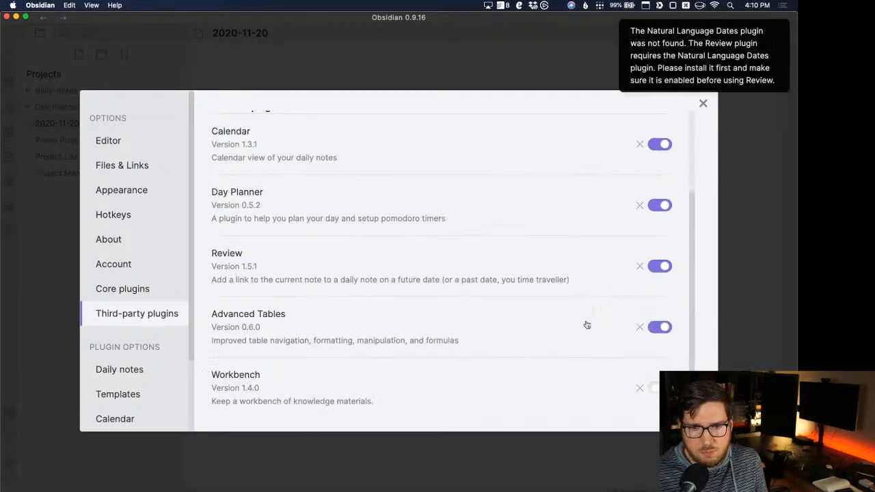
{"action": "left_click", "coordinate": [654, 387]}
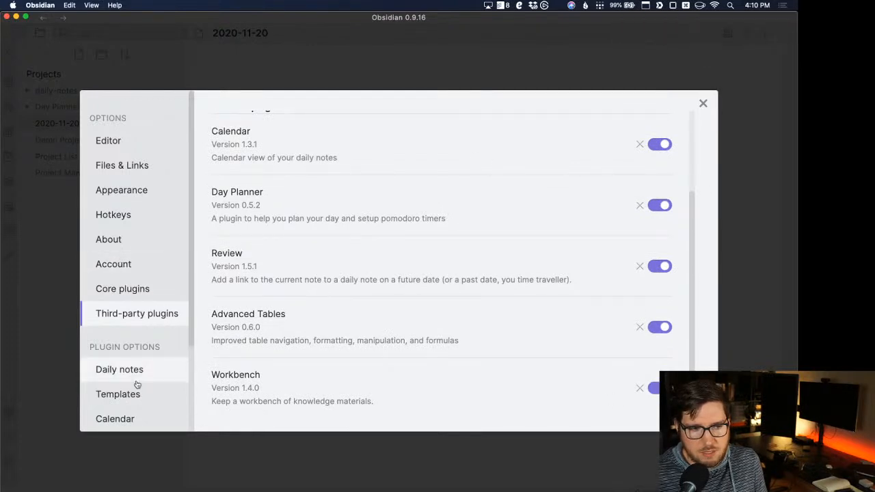
Install the Natural Language Dates community plugin and enable it among the installed plugins.
{"action": "scroll", "coordinate": [456, 246], "scroll_direction": "up", "scroll_amount": 5}
{"action": "left_click", "coordinate": [623, 176]}
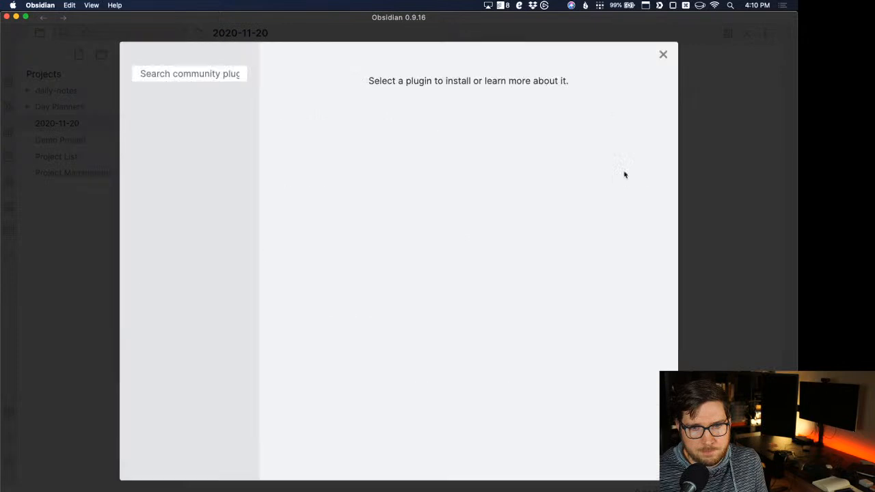
{"action": "left_click", "coordinate": [231, 74]}
{"action": "type", "text": "natural"}
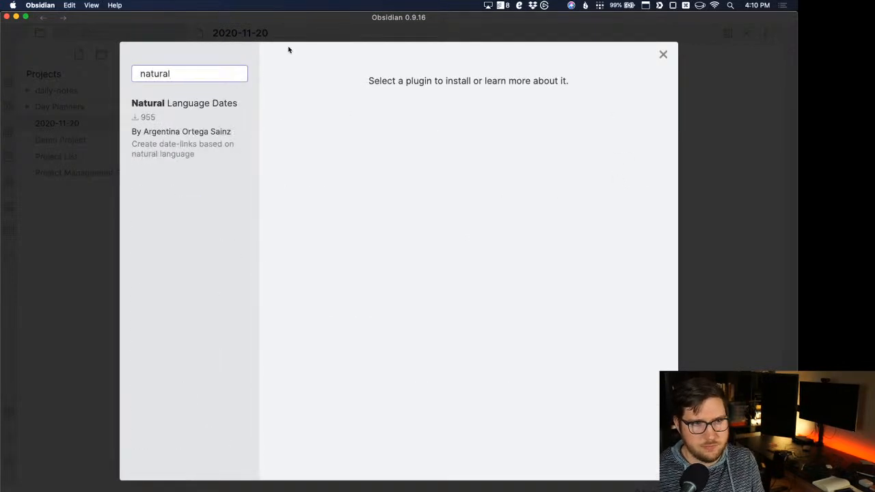
{"action": "left_click", "coordinate": [183, 129]}
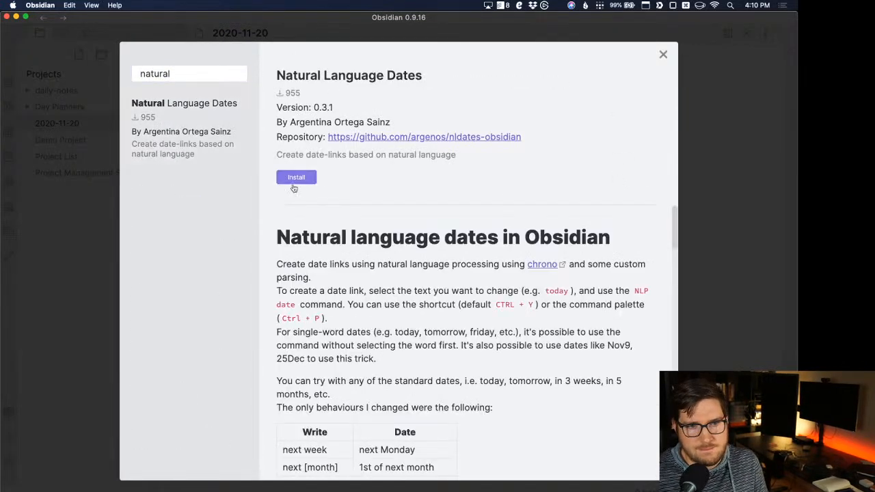
{"action": "left_click", "coordinate": [296, 181]}
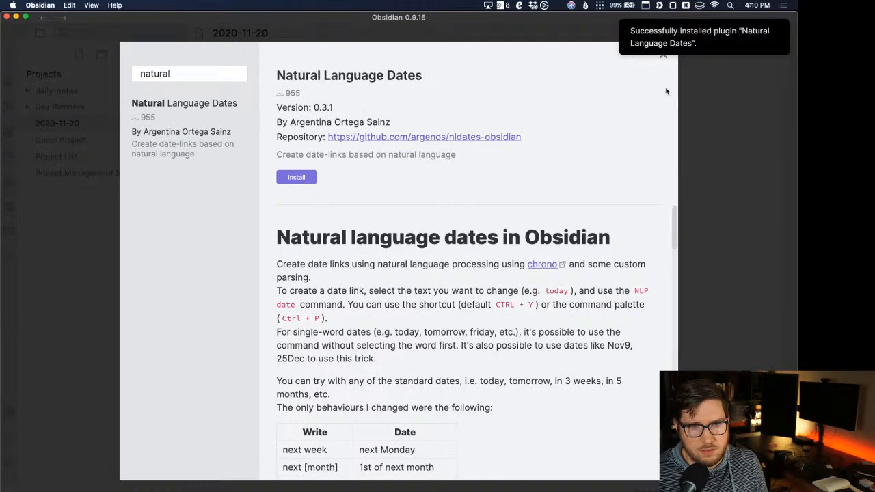
{"action": "left_click", "coordinate": [665, 66]}
{"action": "scroll", "coordinate": [544, 233], "scroll_direction": "down", "scroll_amount": 3}
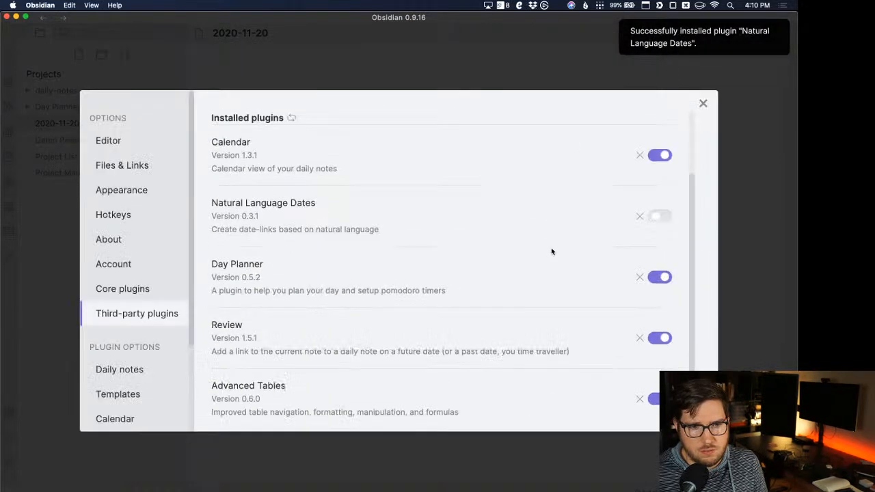
{"action": "left_click", "coordinate": [659, 216]}
{"action": "scroll", "coordinate": [511, 307], "scroll_direction": "down", "scroll_amount": 2}
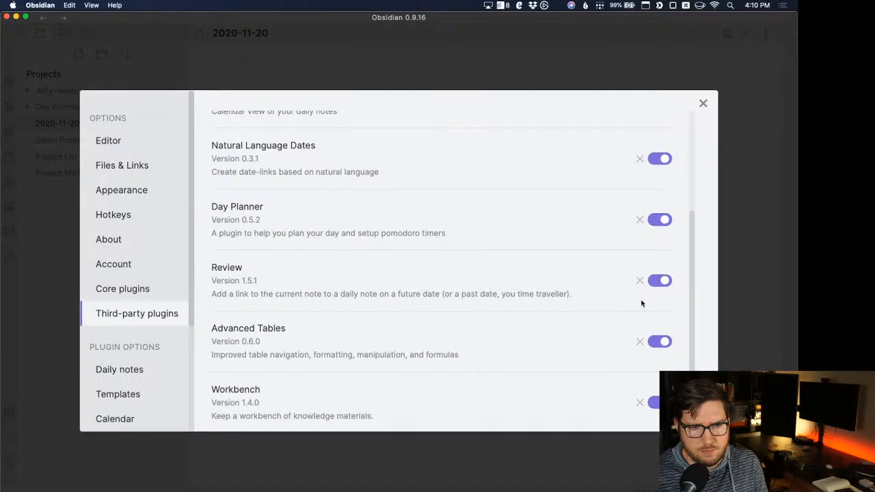
Reload the Review plugin by disabling it and enabling it again.
{"action": "left_click", "coordinate": [660, 283]}
{"action": "left_click", "coordinate": [660, 283]}
{"action": "scroll", "coordinate": [551, 294], "scroll_direction": "down", "scroll_amount": 1}
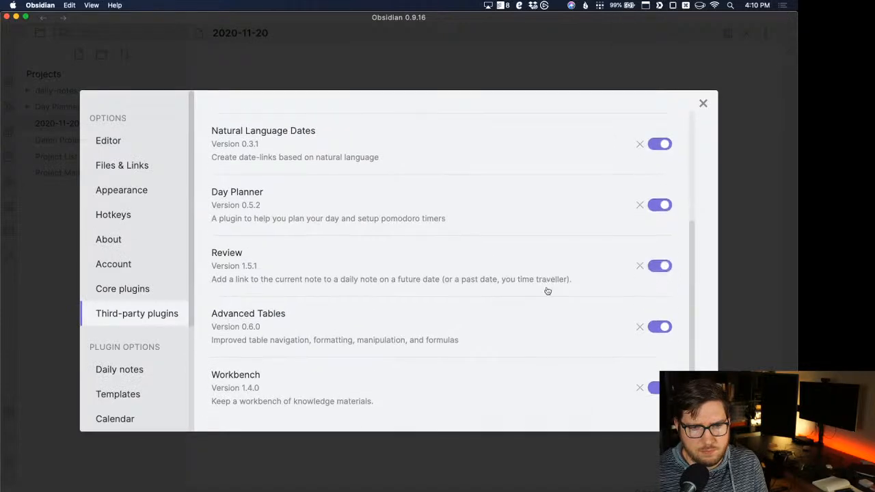
Read the documentation pages of the Natural Language Dates and Review plugins for their commands, setup and usage.
{"action": "scroll", "coordinate": [539, 296], "scroll_direction": "up", "scroll_amount": 3}
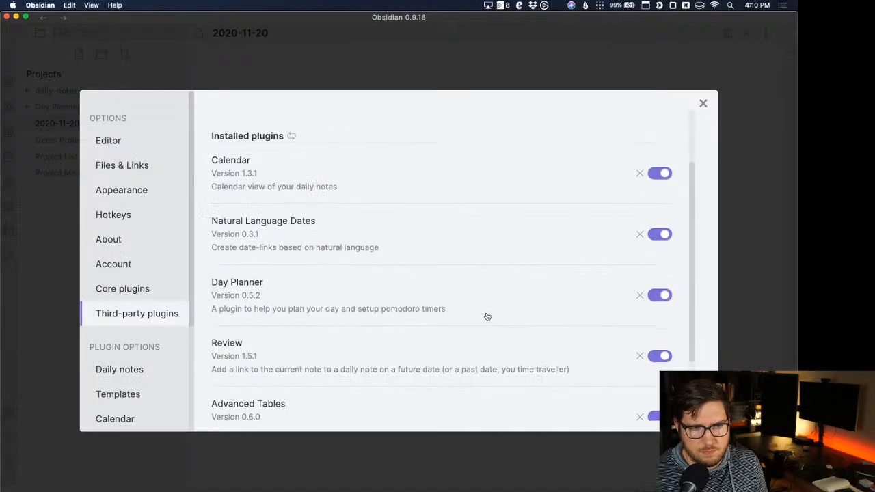
{"action": "left_click", "coordinate": [248, 221]}
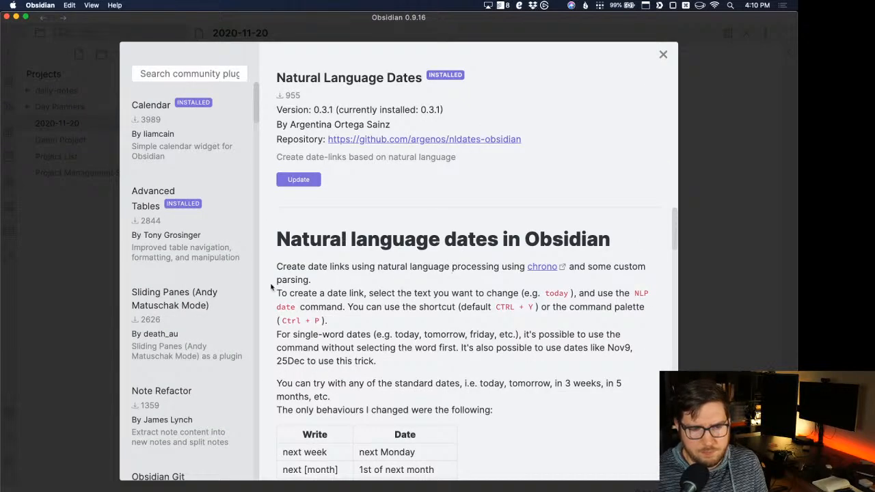
{"action": "scroll", "coordinate": [343, 309], "scroll_direction": "down", "scroll_amount": 5}
{"action": "scroll", "coordinate": [422, 297], "scroll_direction": "down", "scroll_amount": 2}
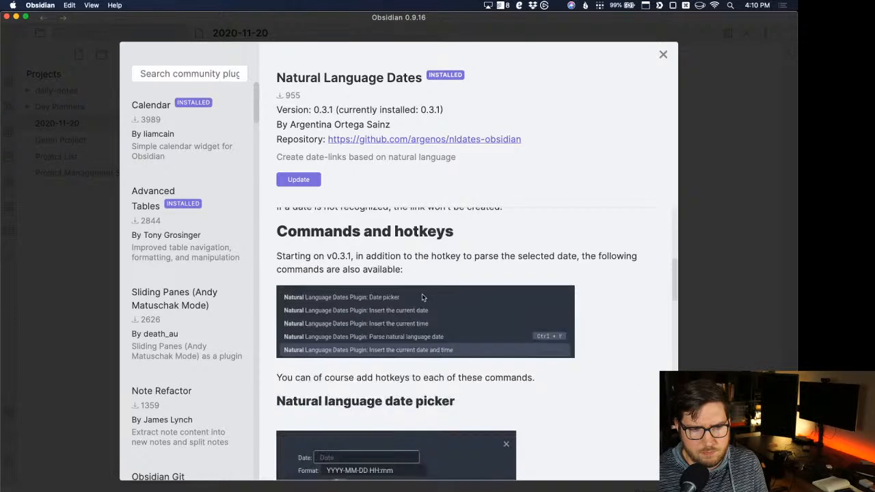
{"action": "scroll", "coordinate": [557, 326], "scroll_direction": "down", "scroll_amount": 8}
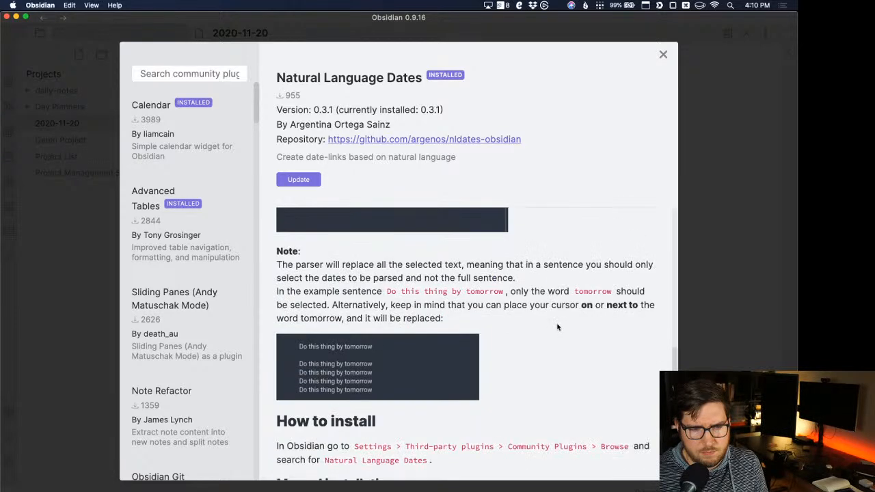
{"action": "scroll", "coordinate": [479, 314], "scroll_direction": "down", "scroll_amount": 10}
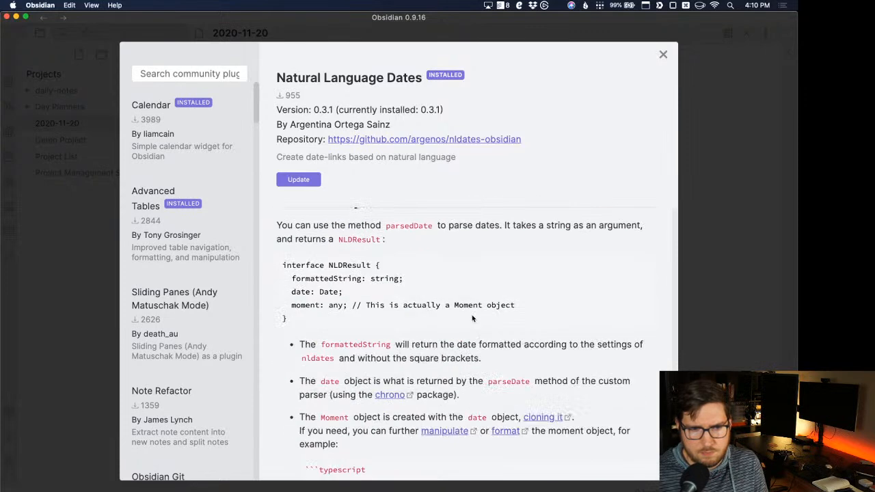
{"action": "scroll", "coordinate": [430, 330], "scroll_direction": "up", "scroll_amount": 3}
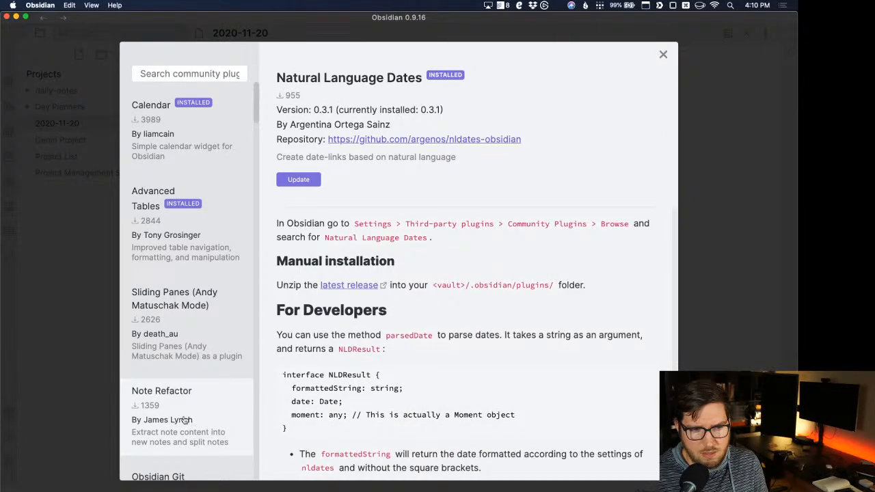
{"action": "left_click", "coordinate": [663, 54]}
{"action": "scroll", "coordinate": [424, 267], "scroll_direction": "down", "scroll_amount": 3}
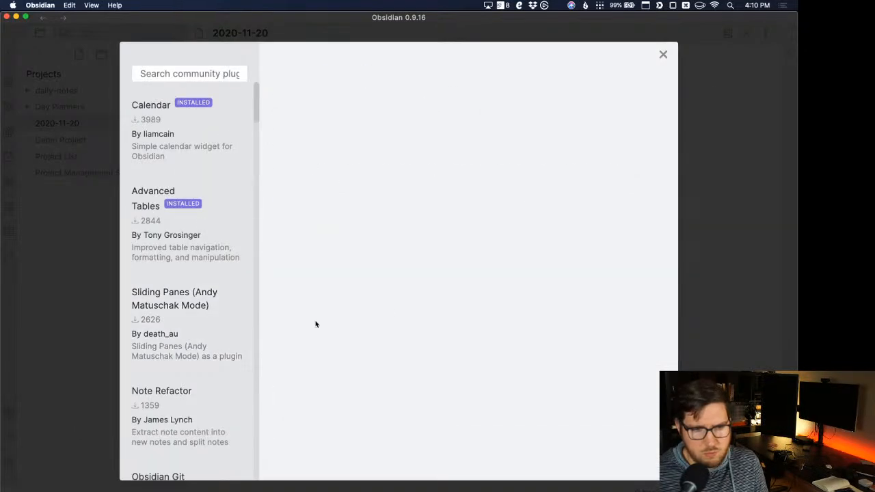
{"action": "scroll", "coordinate": [474, 267], "scroll_direction": "down", "scroll_amount": 5}
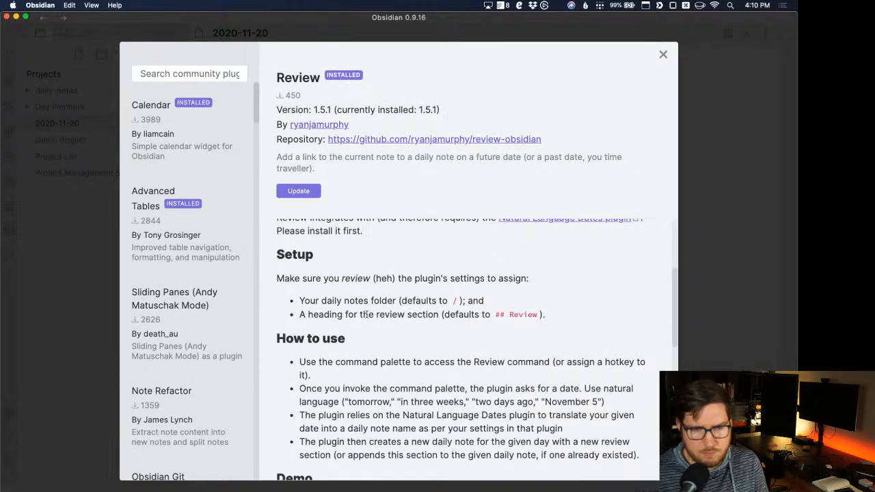
{"action": "left_click", "coordinate": [662, 55]}
Set the new file location for daily notes to the daily-notes folder.
{"action": "scroll", "coordinate": [150, 311], "scroll_direction": "down", "scroll_amount": 5}
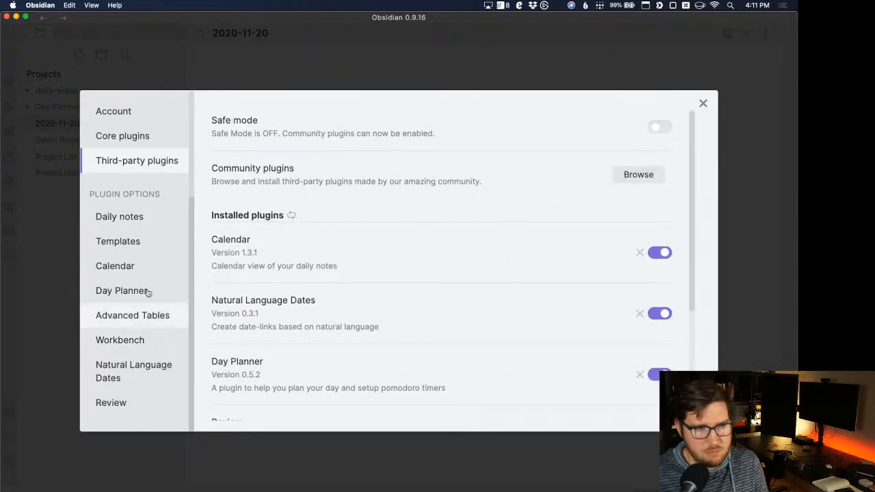
{"action": "left_click", "coordinate": [153, 220]}
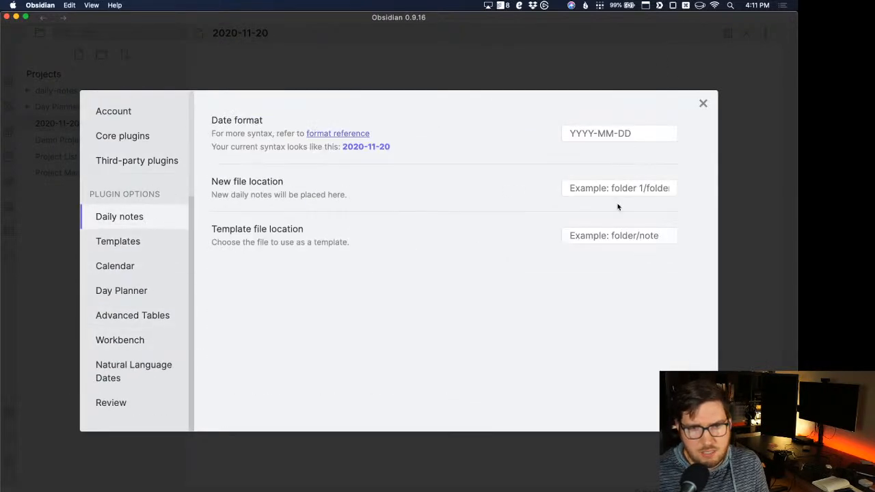
{"action": "left_click", "coordinate": [588, 187]}
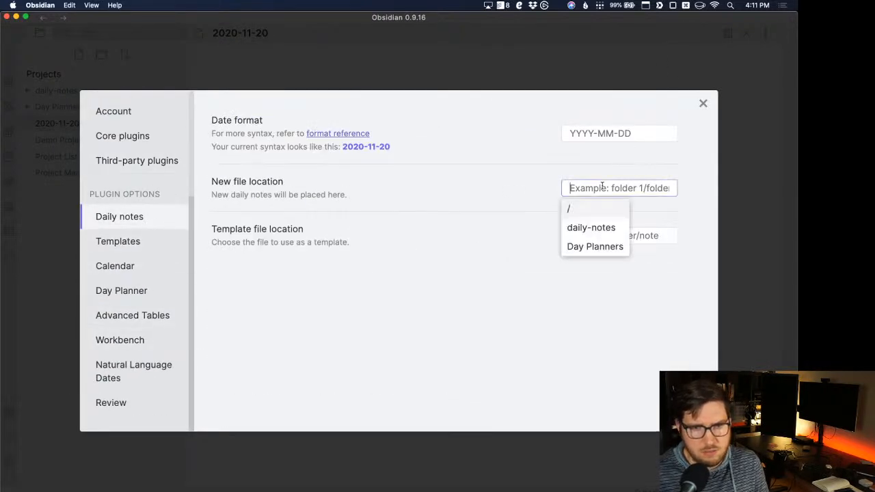
{"action": "left_click", "coordinate": [608, 229]}
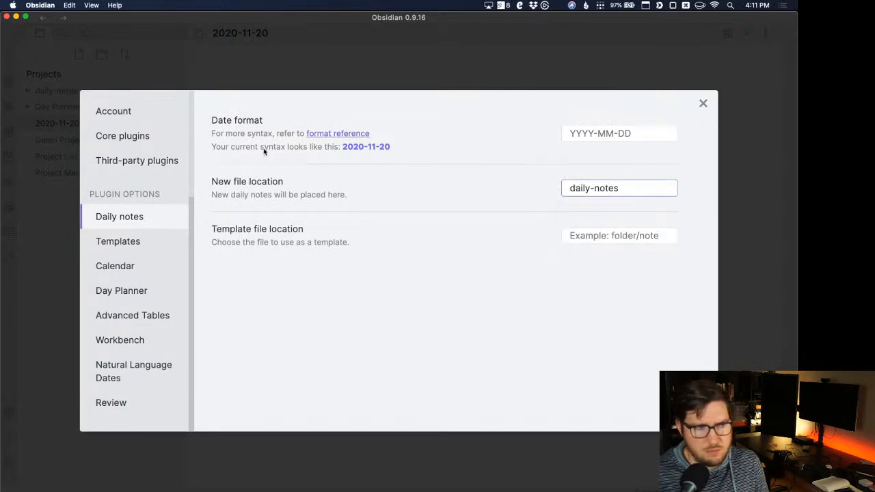
Examine the options of the Calendar, Day Planner, Advanced Tables and Workbench plugins.
{"action": "left_click", "coordinate": [137, 258]}
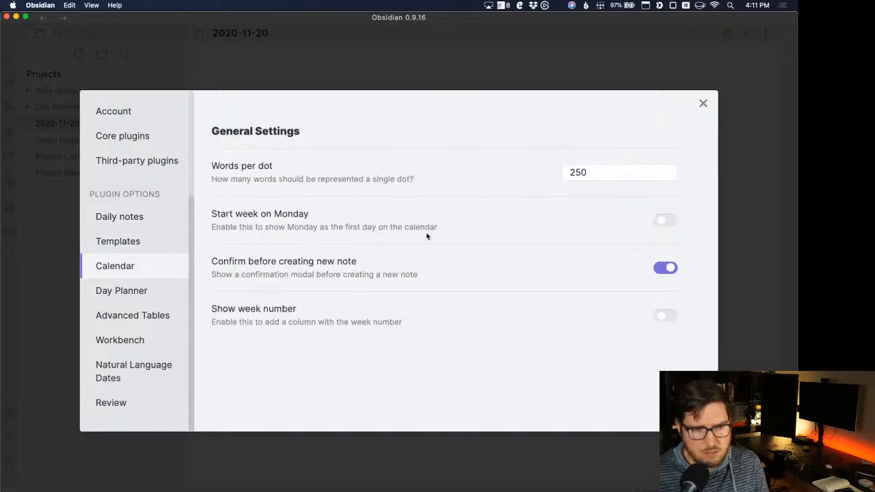
{"action": "left_click", "coordinate": [126, 292]}
{"action": "left_click", "coordinate": [137, 316]}
{"action": "left_click", "coordinate": [140, 338]}
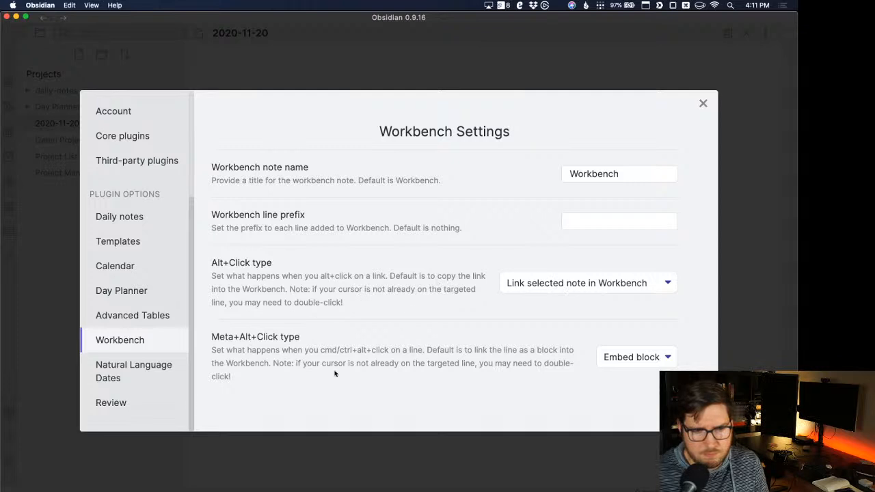
Keep Monday as the week start in Natural Language Dates and make the Calendar plugin start its week on Monday too.
{"action": "left_click", "coordinate": [135, 375]}
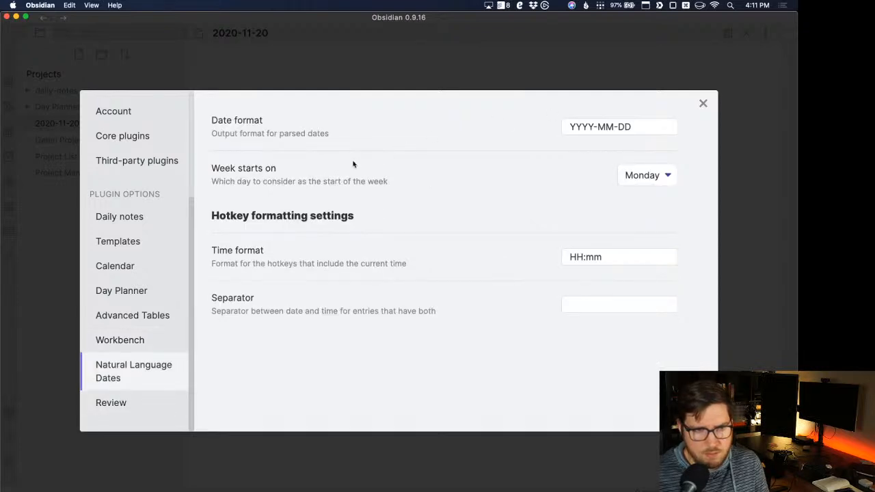
{"action": "left_click", "coordinate": [639, 175]}
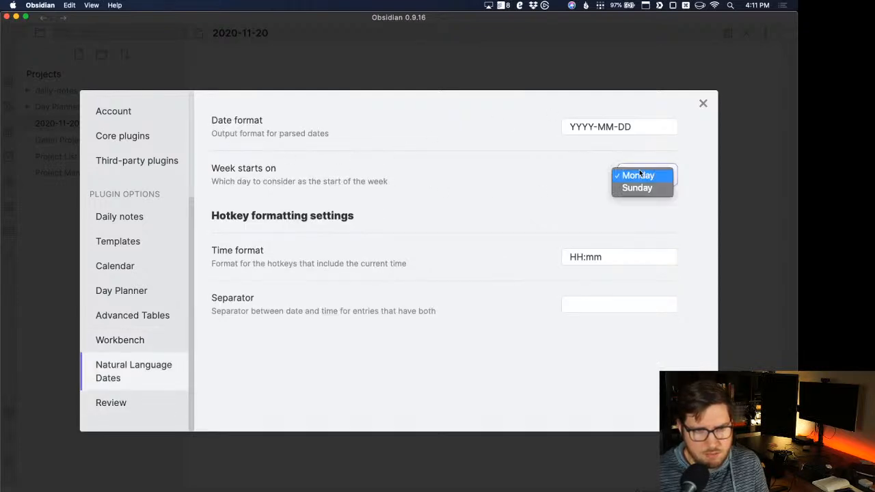
{"action": "left_click", "coordinate": [633, 180]}
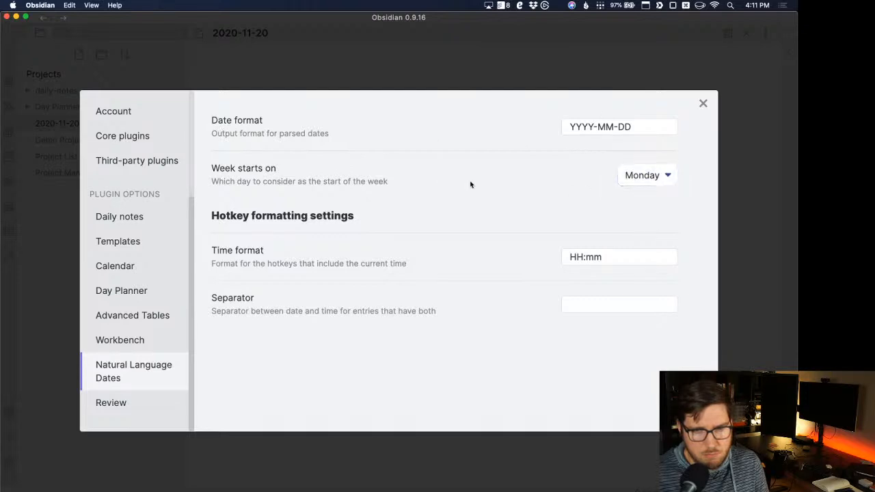
{"action": "left_click", "coordinate": [139, 273]}
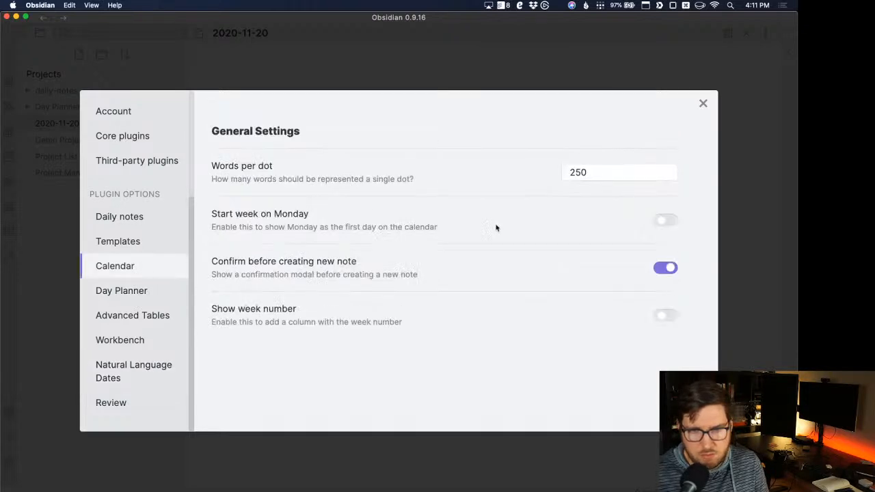
{"action": "left_click", "coordinate": [672, 225]}
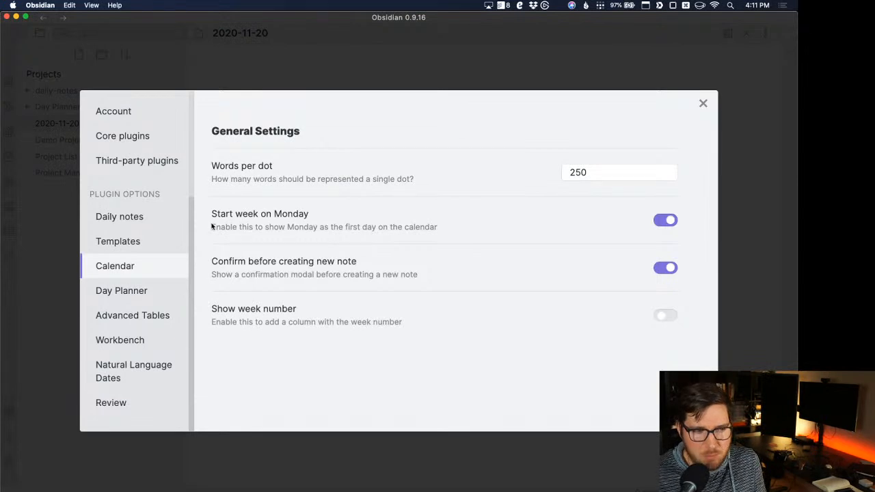
Set the daily note location in the Review plugin's settings to daily-notes.
{"action": "left_click", "coordinate": [147, 376]}
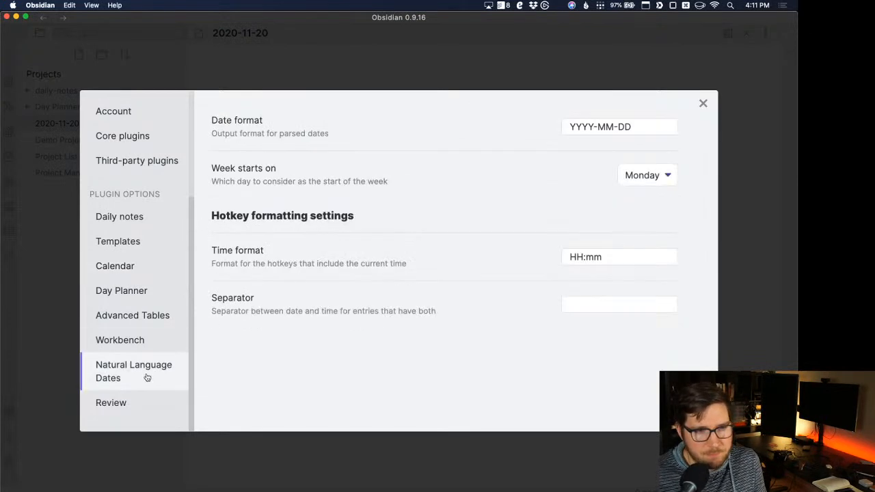
{"action": "left_click", "coordinate": [152, 405]}
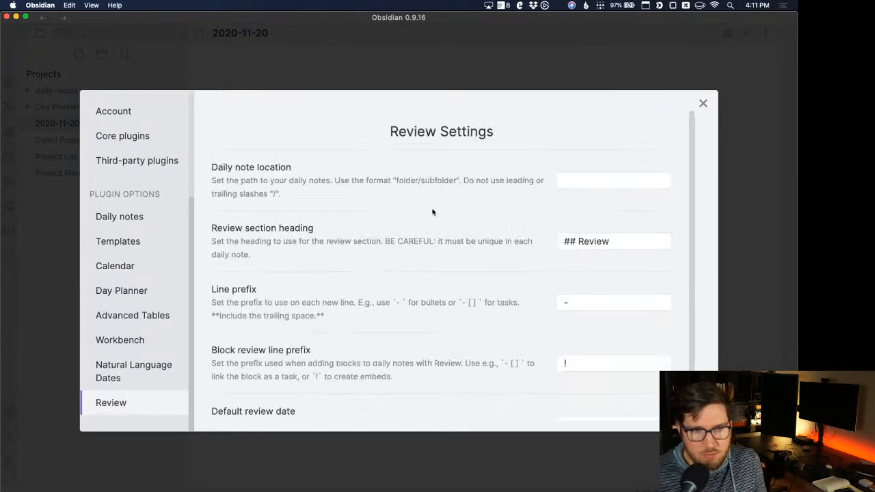
{"action": "left_click", "coordinate": [607, 182]}
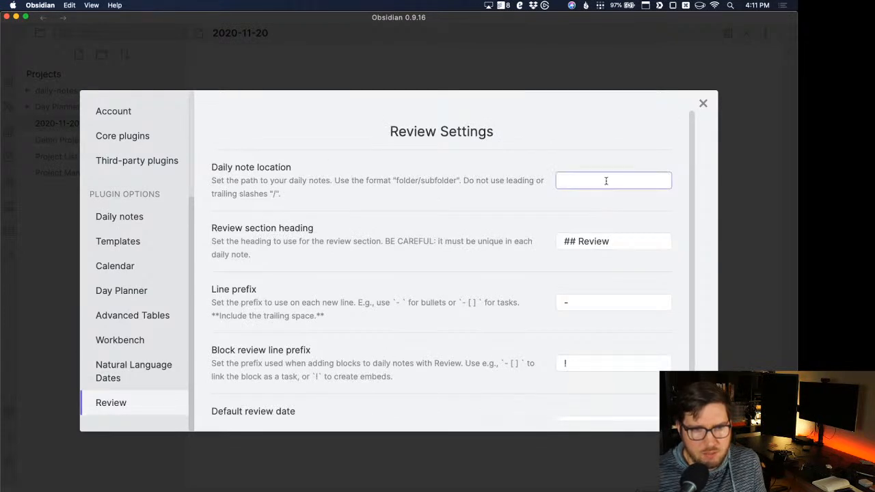
{"action": "type", "text": "daily-notes"}
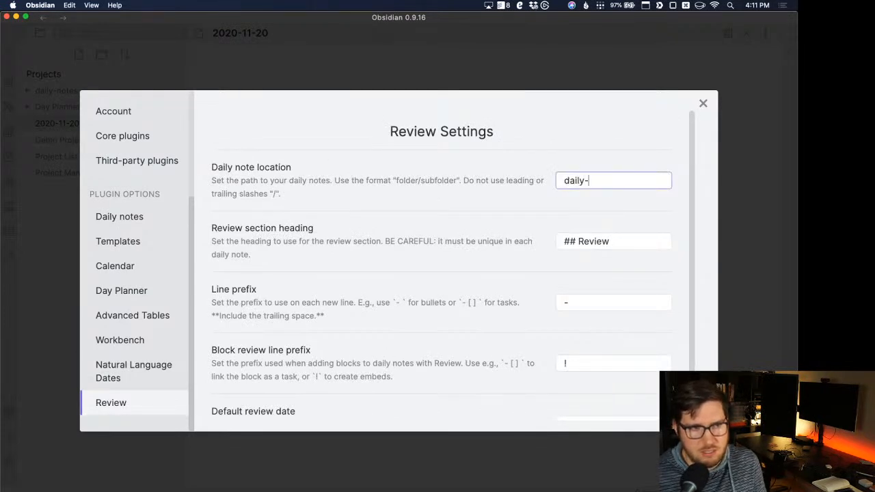
Review the remaining Review plugin options and the Workbench settings, keeping Embed block as the Meta+Alt+Click type.
{"action": "left_click", "coordinate": [367, 132]}
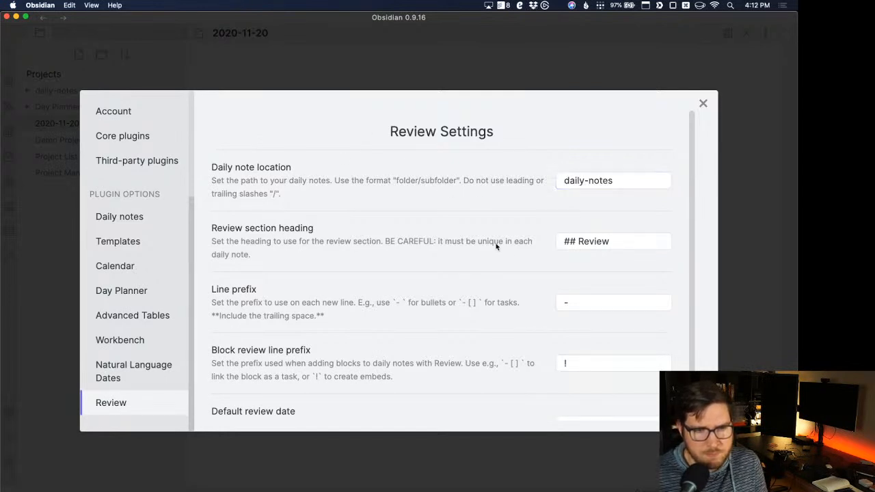
{"action": "scroll", "coordinate": [406, 251], "scroll_direction": "down", "scroll_amount": 1}
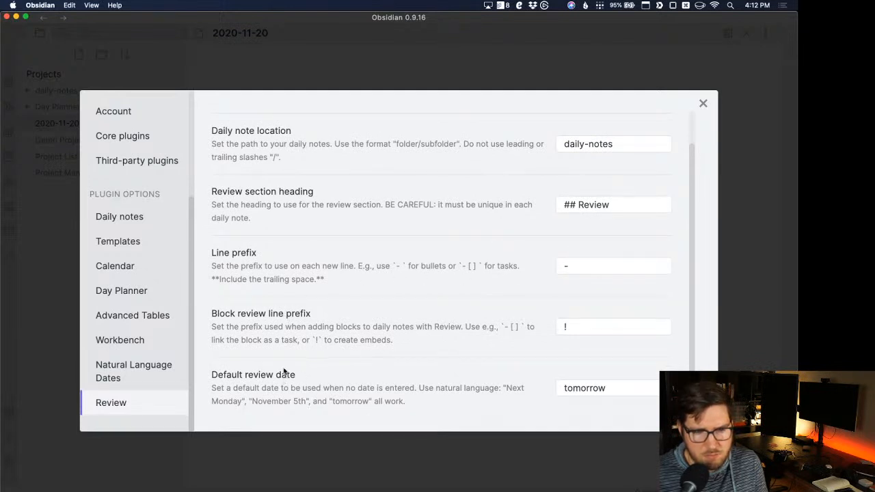
{"action": "left_click", "coordinate": [141, 345]}
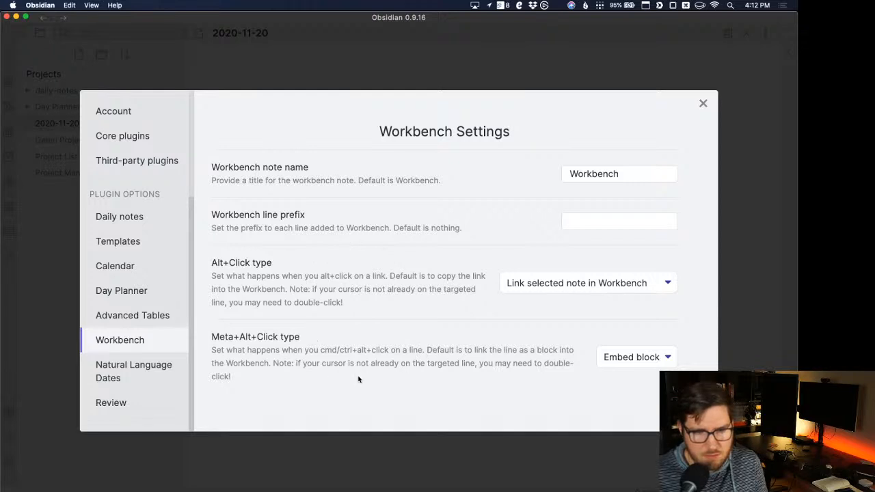
{"action": "left_click", "coordinate": [618, 360]}
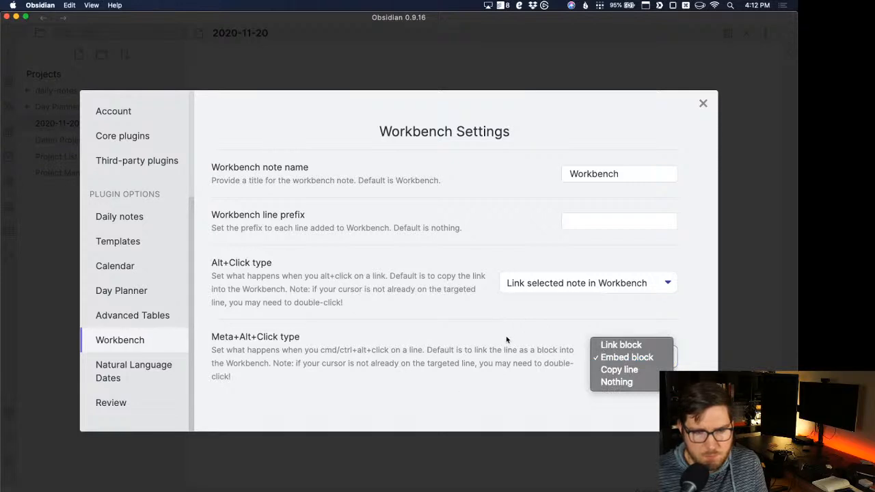
{"action": "left_click", "coordinate": [644, 360]}
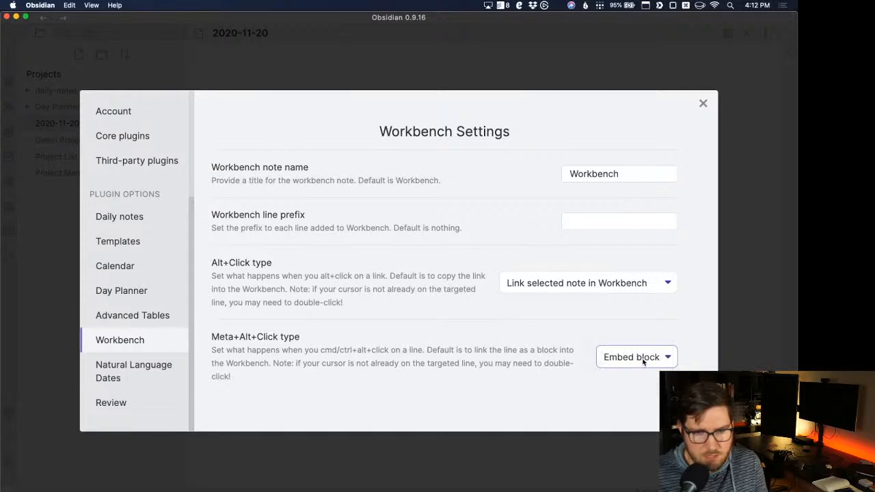
{"action": "left_click", "coordinate": [643, 361]}
{"action": "left_click", "coordinate": [639, 359]}
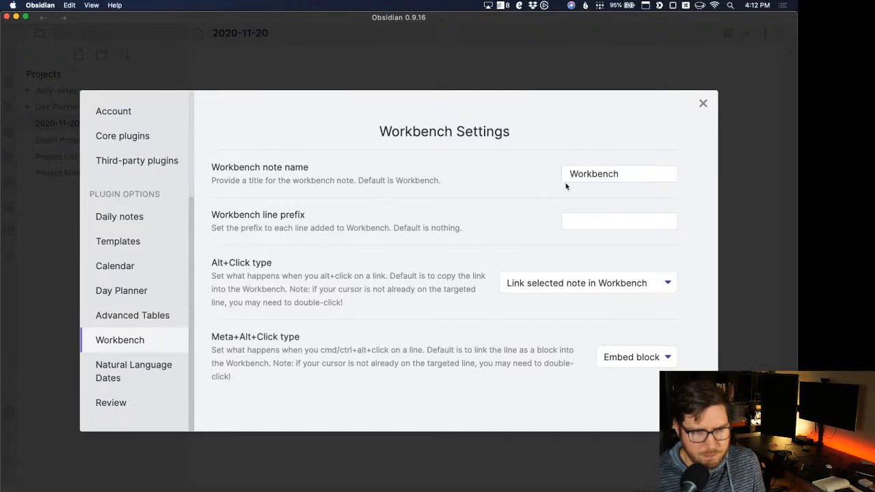
{"action": "left_click", "coordinate": [704, 104]}
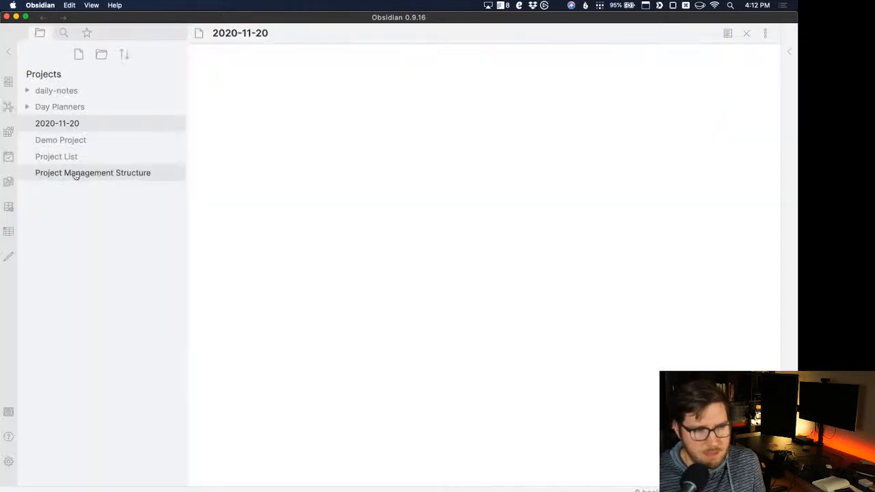
Check the new file location in the Daily notes plugin settings.
{"action": "left_click", "coordinate": [77, 129]}
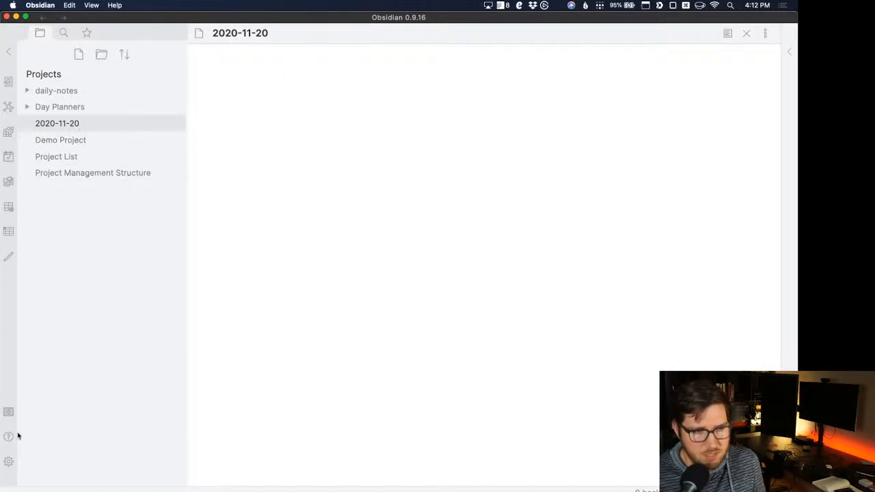
{"action": "left_click", "coordinate": [9, 462]}
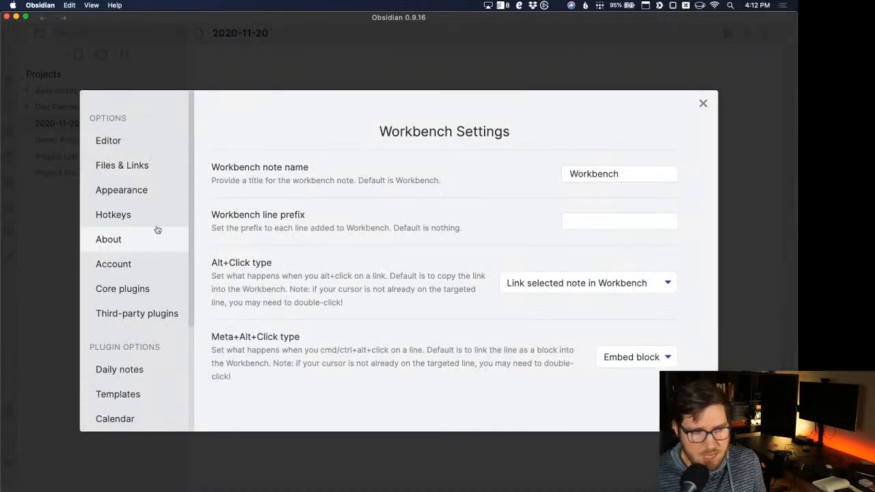
{"action": "left_click", "coordinate": [154, 173]}
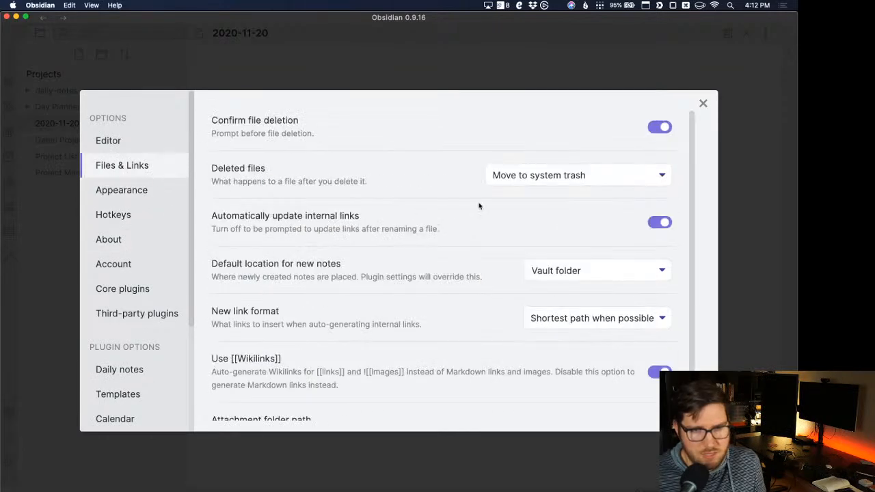
{"action": "left_click", "coordinate": [167, 371]}
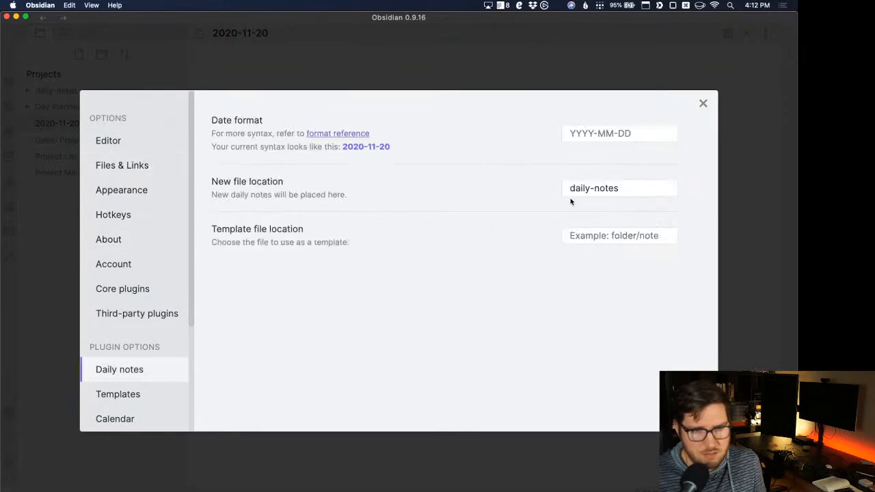
{"action": "left_click", "coordinate": [704, 103]}
Delete the empty 2020-11-20 note from the root of the Projects vault.
{"action": "left_click", "coordinate": [9, 156]}
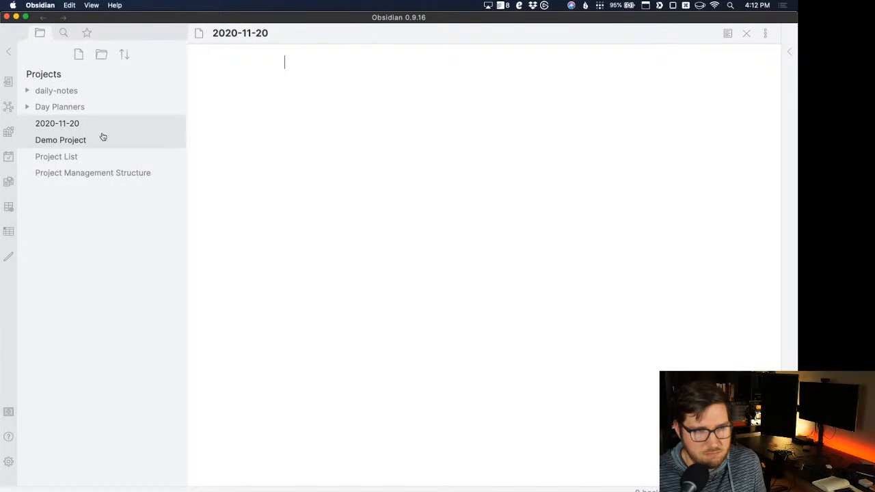
{"action": "right_click", "coordinate": [88, 123]}
{"action": "left_click", "coordinate": [125, 150]}
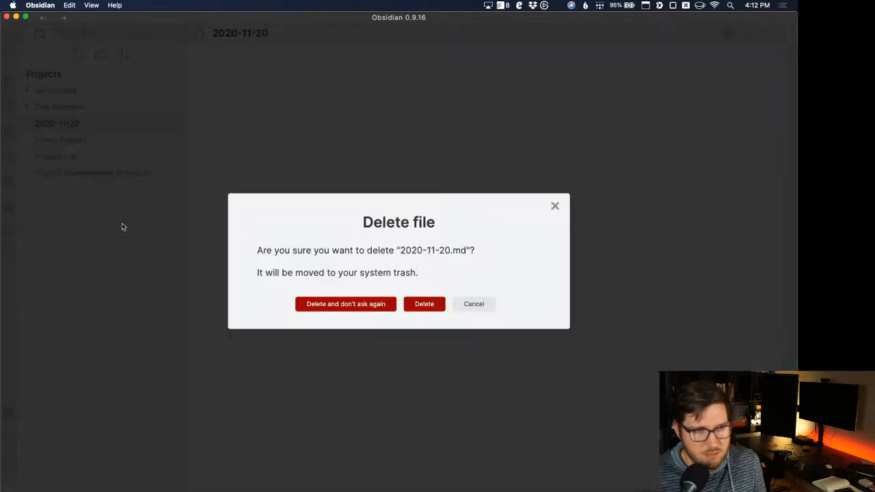
{"action": "left_click", "coordinate": [424, 304]}
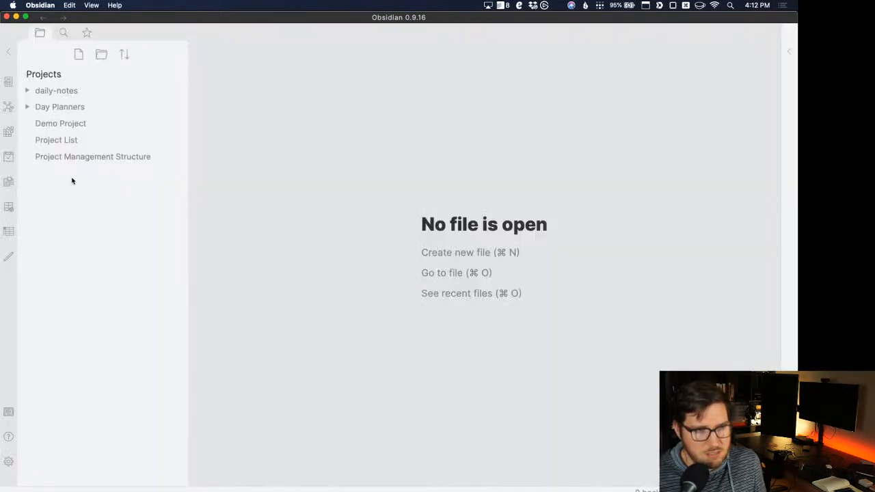
Create today's daily note in the daily-notes folder and add an unchecked task reading Test Task.
{"action": "left_click", "coordinate": [9, 158]}
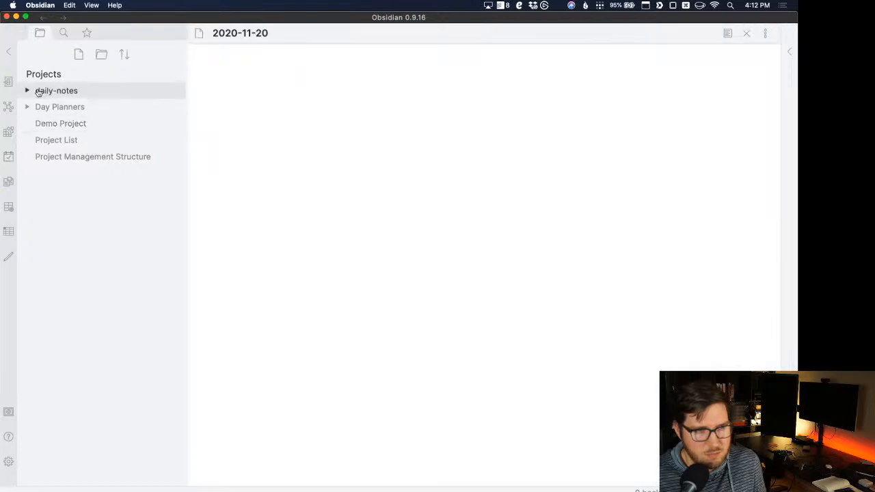
{"action": "left_click", "coordinate": [29, 91]}
{"action": "left_click", "coordinate": [29, 91]}
{"action": "left_click", "coordinate": [205, 90]}
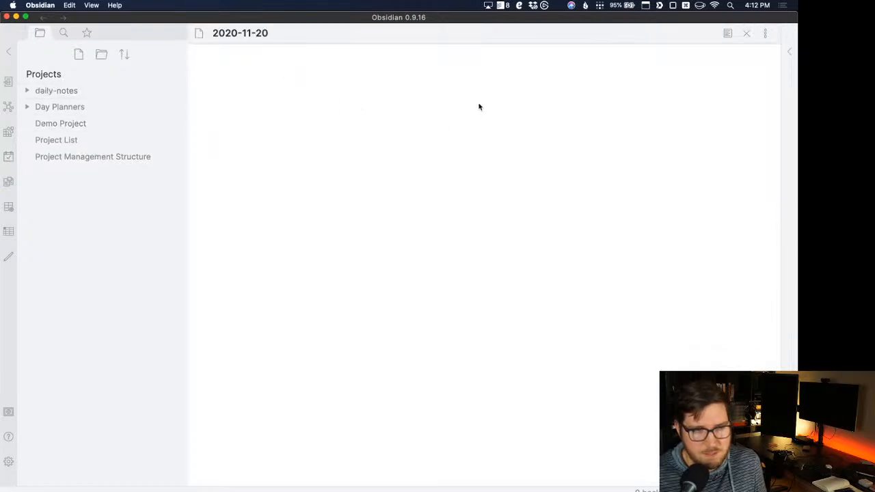
{"action": "type", "text": "- "}
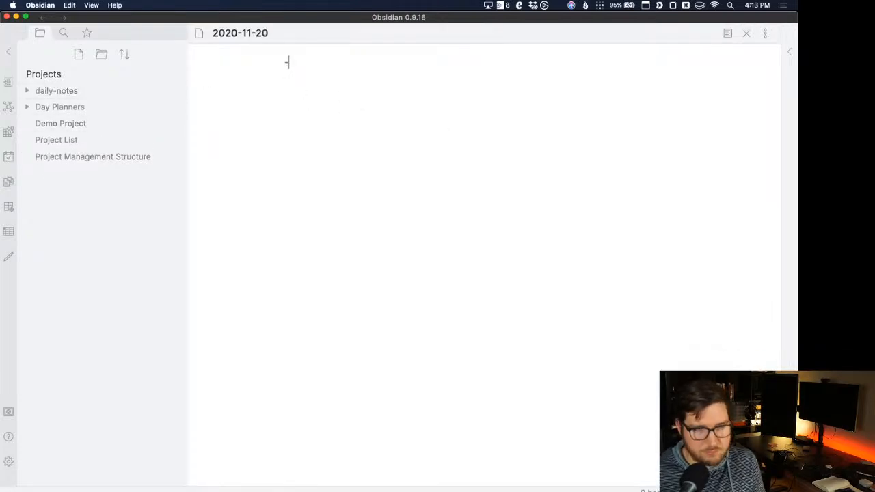
{"action": "type", "text": "["}
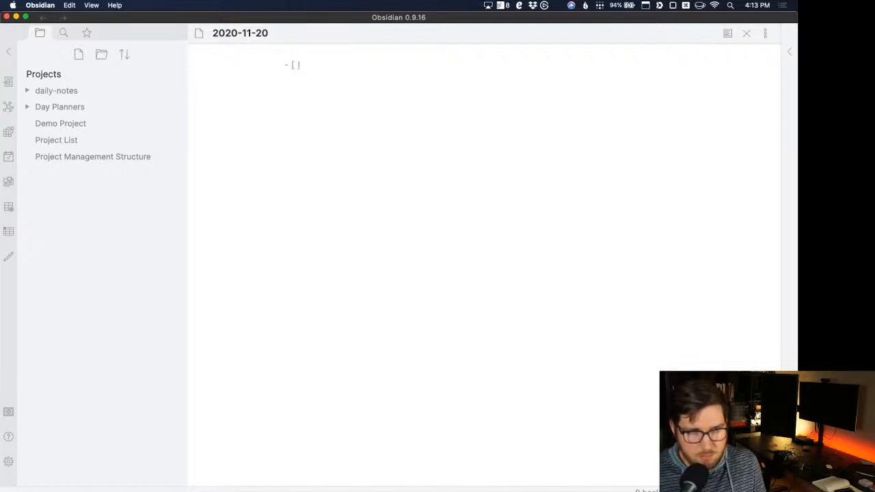
{"action": "type", "text": " ] Test Task"}
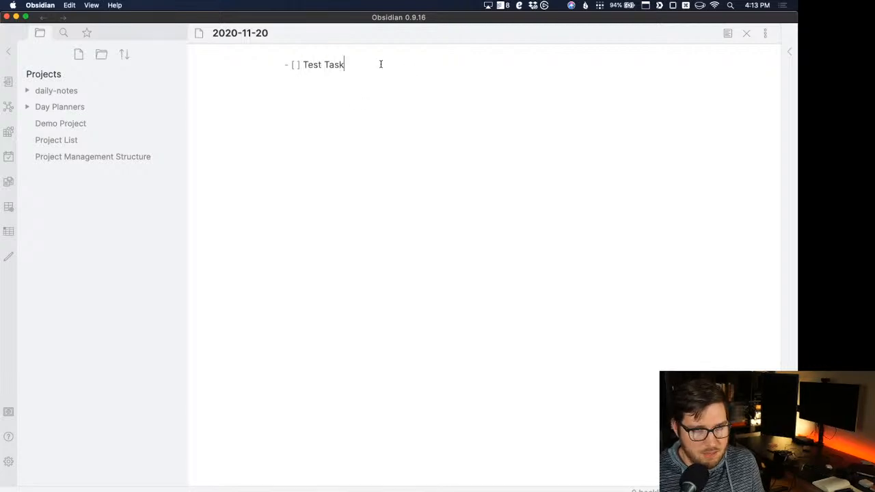
Send the Test Task line to the Workbench as an embedded block and dock the Workbench note in the sidebar above the backlinks.
{"action": "left_click", "coordinate": [318, 63], "text": "alt"}
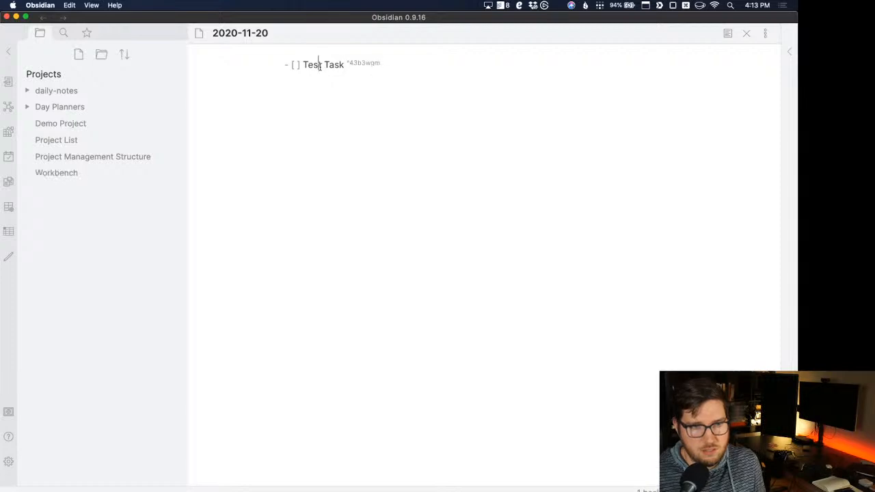
{"action": "left_click", "coordinate": [77, 176]}
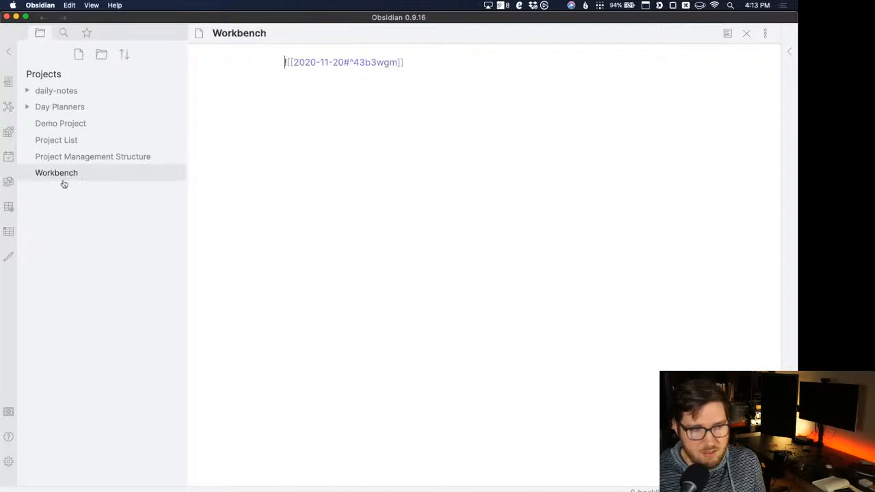
{"action": "right_click", "coordinate": [71, 177]}
{"action": "left_click", "coordinate": [54, 180]}
{"action": "left_click_drag", "start_coordinate": [59, 178], "coordinate": [448, 145]}
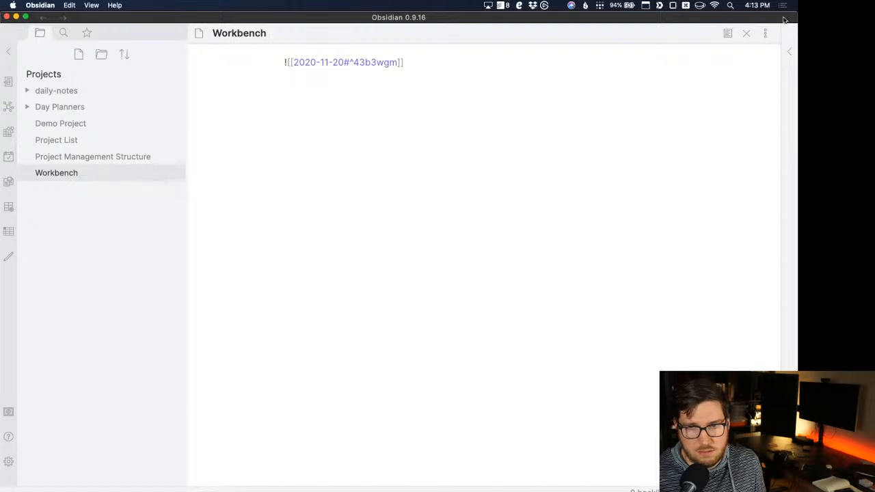
{"action": "left_click", "coordinate": [790, 52]}
{"action": "left_click_drag", "start_coordinate": [197, 33], "coordinate": [771, 82]}
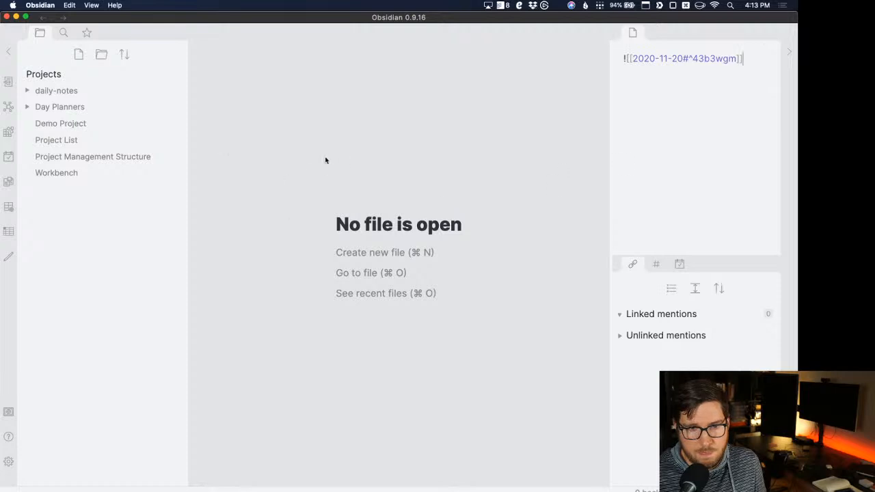
Reopen the 2020-11-20 daily note and show the docked Workbench note in preview mode beside it.
{"action": "left_click", "coordinate": [27, 91]}
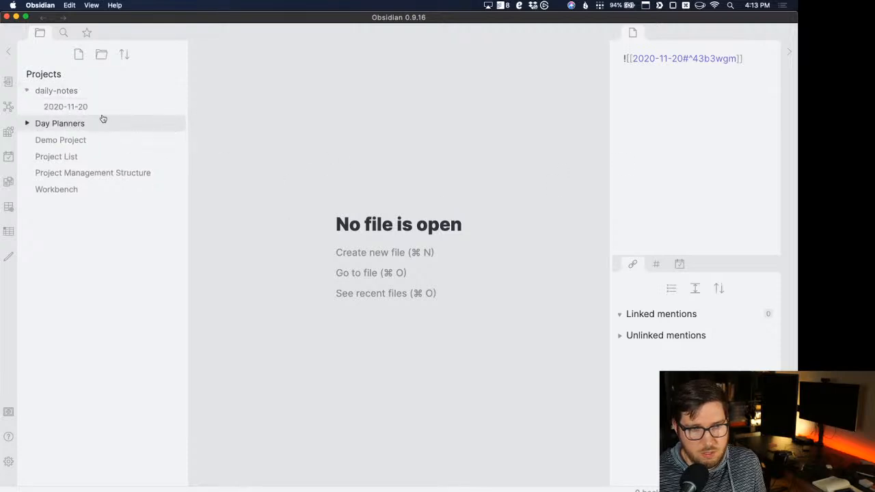
{"action": "left_click", "coordinate": [75, 107]}
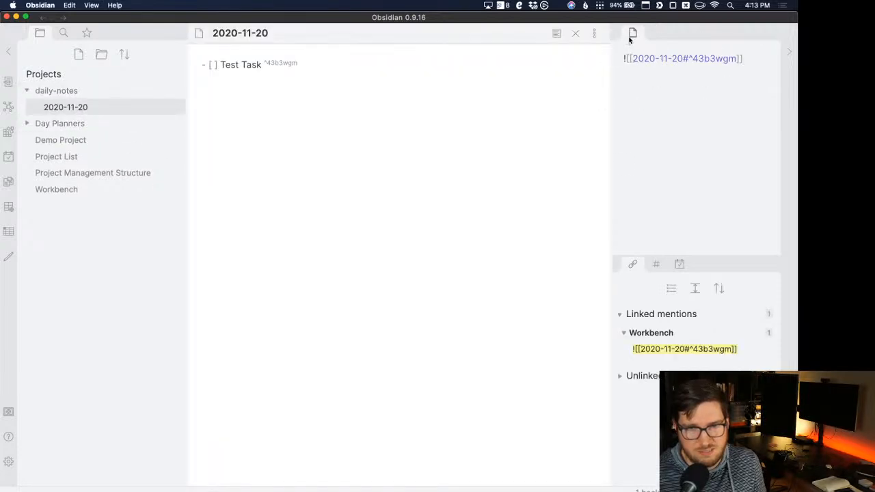
{"action": "left_click_drag", "start_coordinate": [631, 33], "coordinate": [416, 104]}
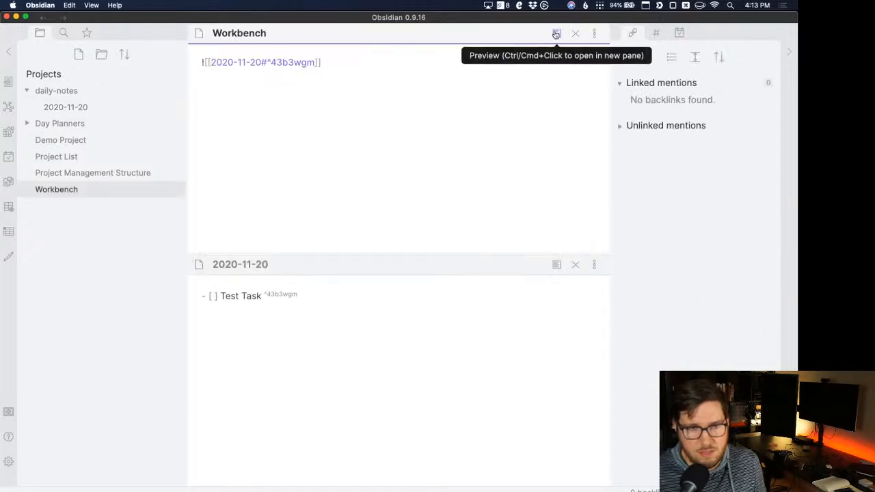
{"action": "left_click", "coordinate": [556, 32]}
{"action": "left_click_drag", "start_coordinate": [197, 34], "coordinate": [658, 67]}
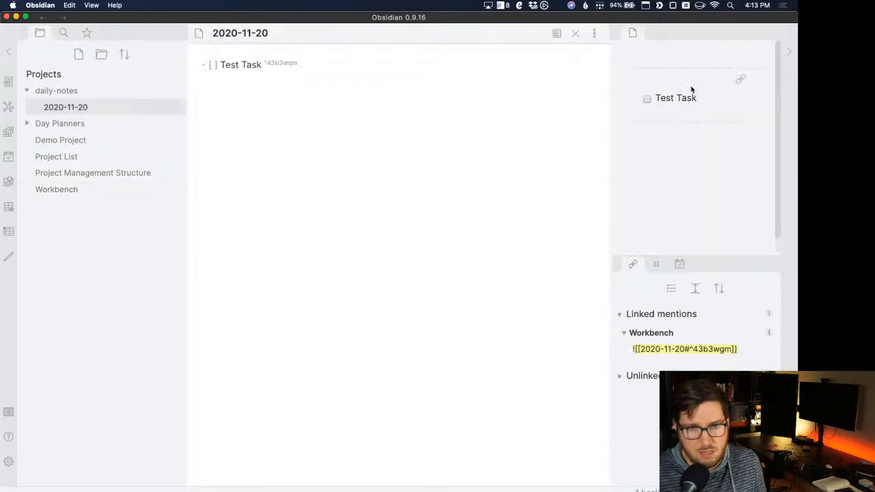
Try to mark Test Task as completed in the Workbench preview.
{"action": "right_click", "coordinate": [633, 34]}
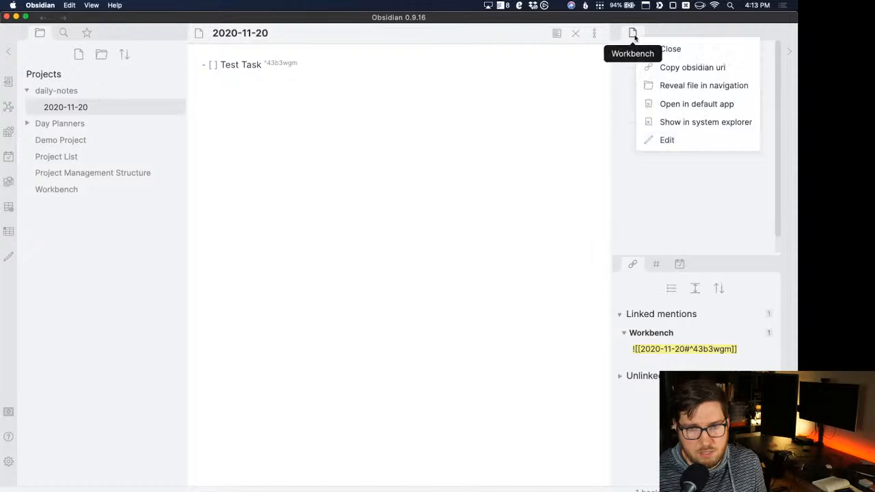
{"action": "left_click", "coordinate": [630, 54]}
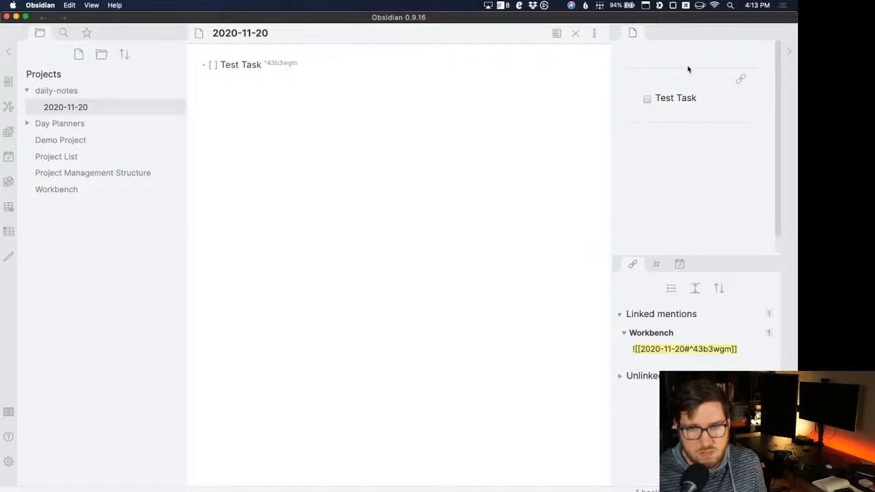
{"action": "left_click", "coordinate": [646, 100]}
{"action": "left_click", "coordinate": [647, 99]}
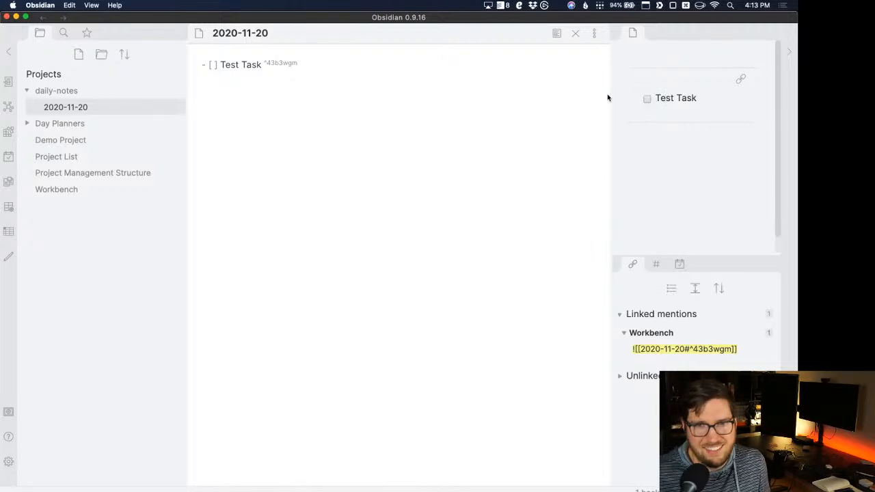
Add a link to Project 1 below Test Task in the daily note and send that link to the Workbench.
{"action": "left_click", "coordinate": [417, 105]}
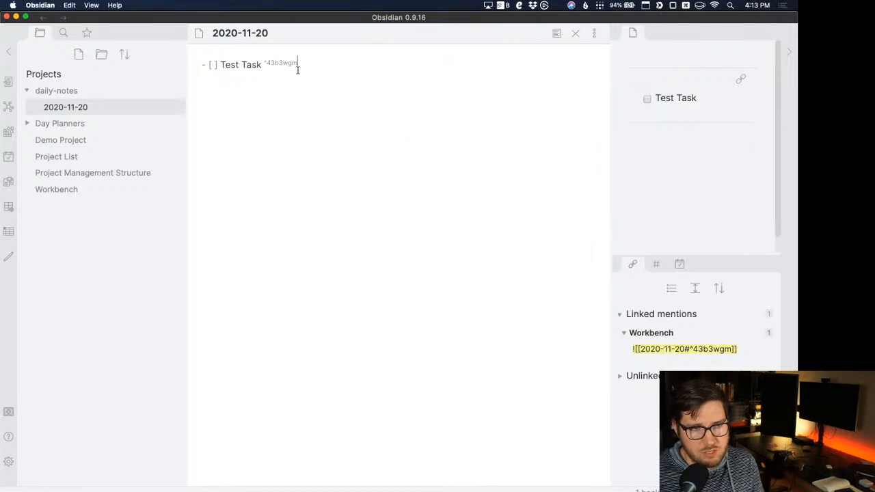
{"action": "key", "text": "Return"}
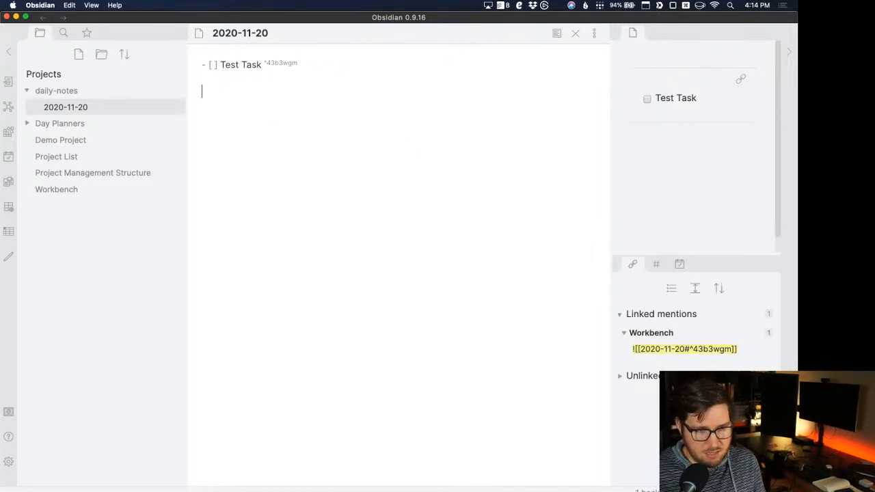
{"action": "type", "text": "[["}
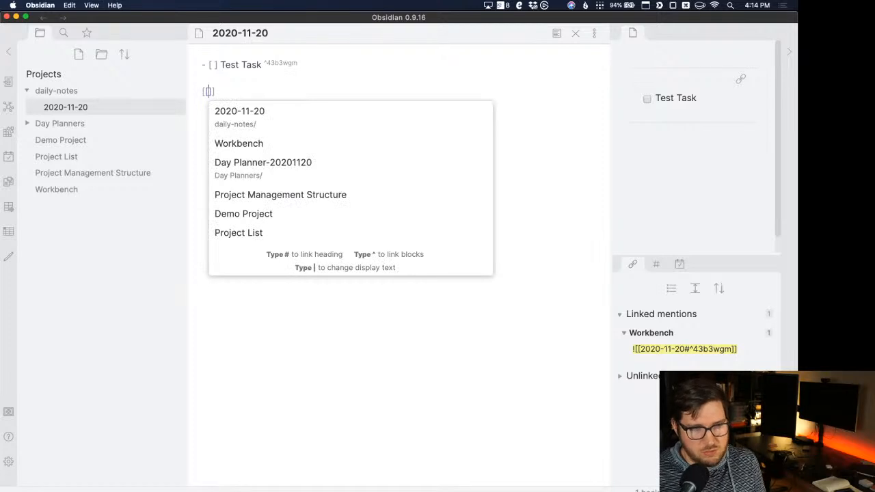
{"action": "type", "text": "Project 1"}
{"action": "left_click", "coordinate": [400, 81]}
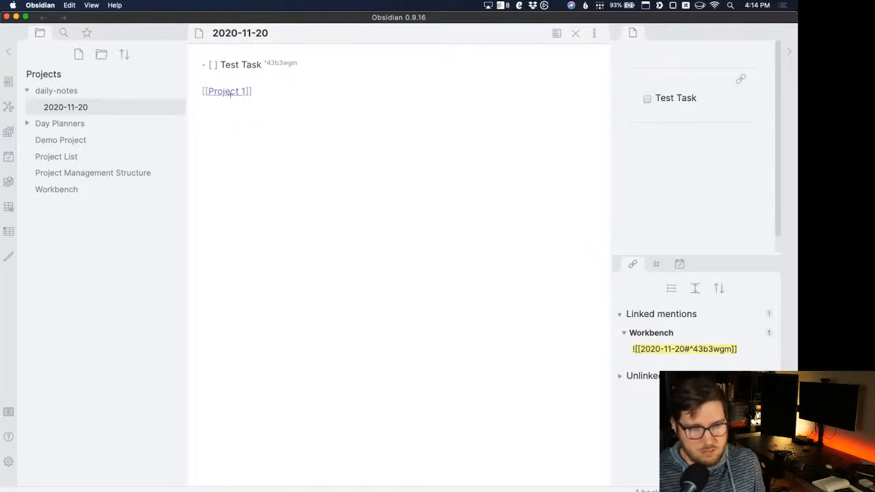
{"action": "left_click", "coordinate": [228, 91], "text": "alt"}
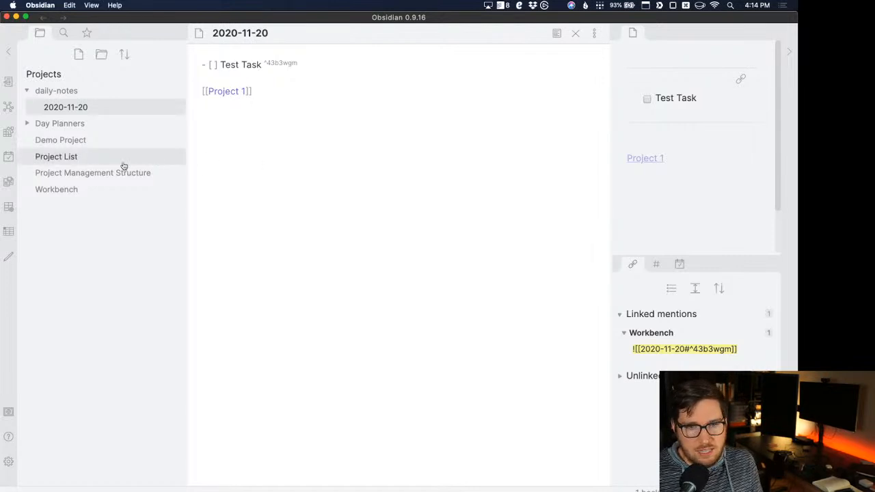
Open the Project List note and send its Active heading to the Workbench as an embedded block.
{"action": "left_click", "coordinate": [85, 159]}
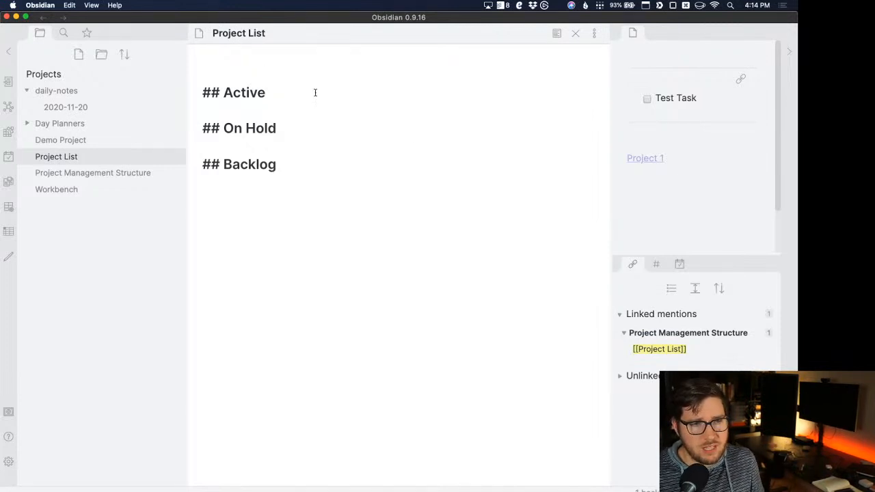
{"action": "left_click", "coordinate": [229, 93], "text": "alt"}
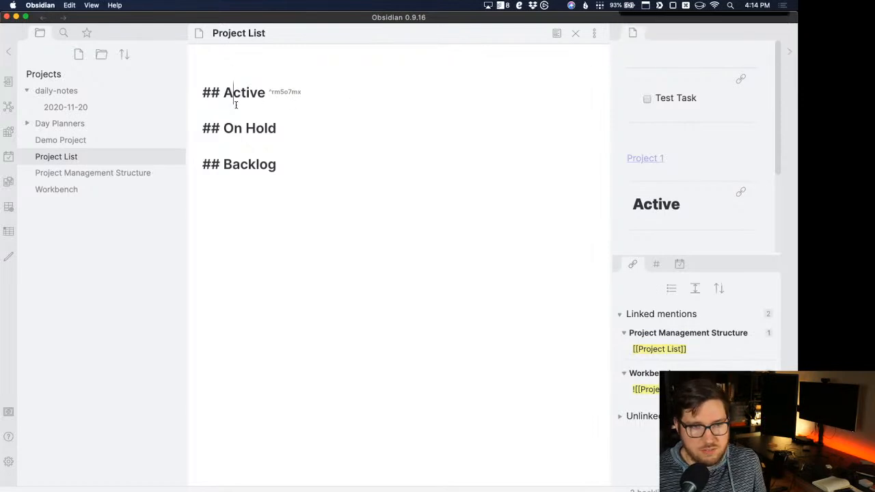
{"action": "scroll", "coordinate": [685, 181], "scroll_direction": "down", "scroll_amount": 4}
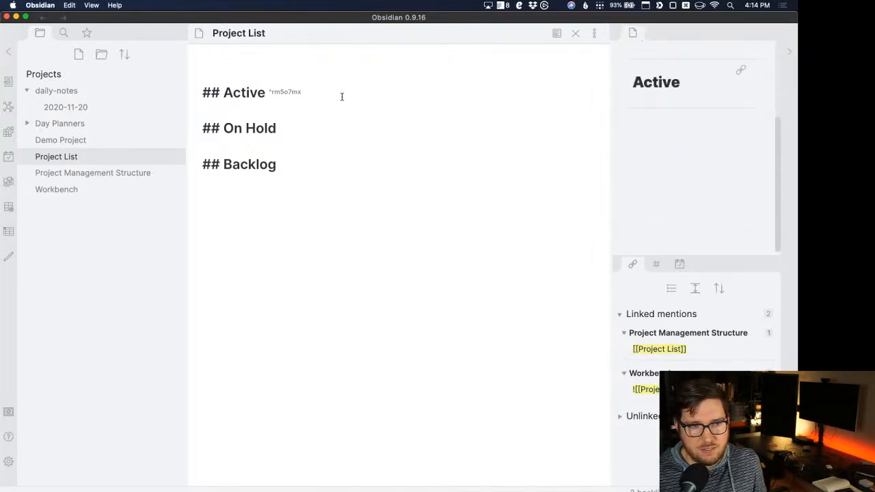
Add a link to Project 1 under the Active heading in the Project List note.
{"action": "key", "text": "Return"}
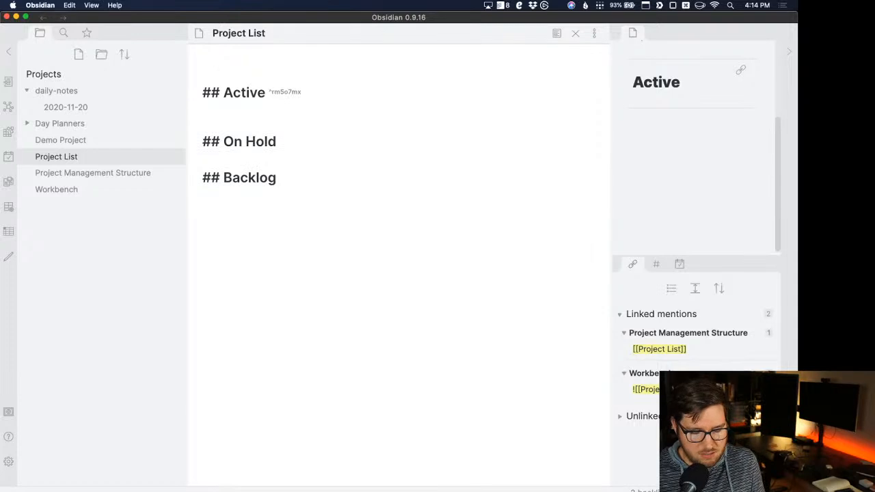
{"action": "type", "text": "[[pro"}
{"action": "key", "text": "Return"}
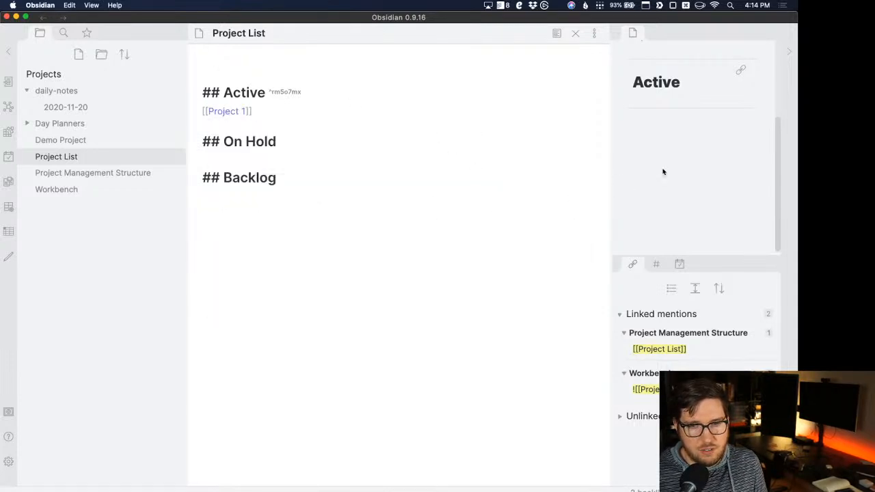
{"action": "scroll", "coordinate": [680, 218], "scroll_direction": "down", "scroll_amount": 1}
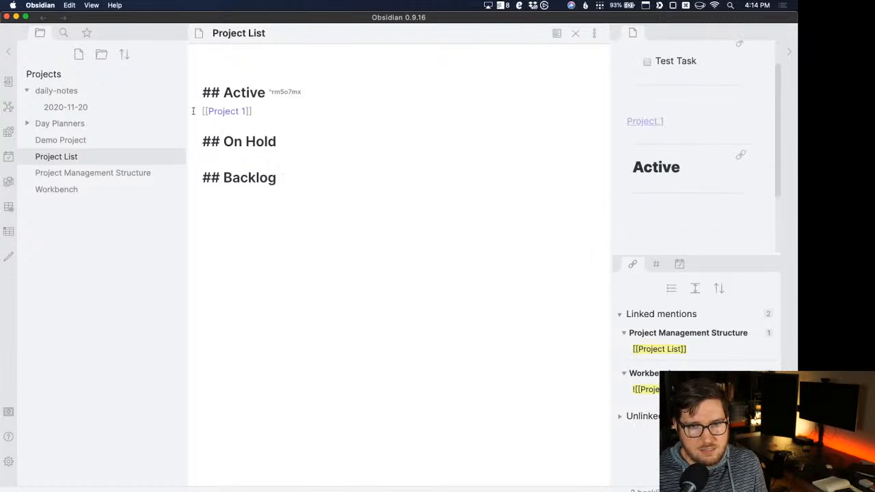
Link the current heading/section, Active, from the Project List note into the Workbench.
{"action": "left_click", "coordinate": [260, 93]}
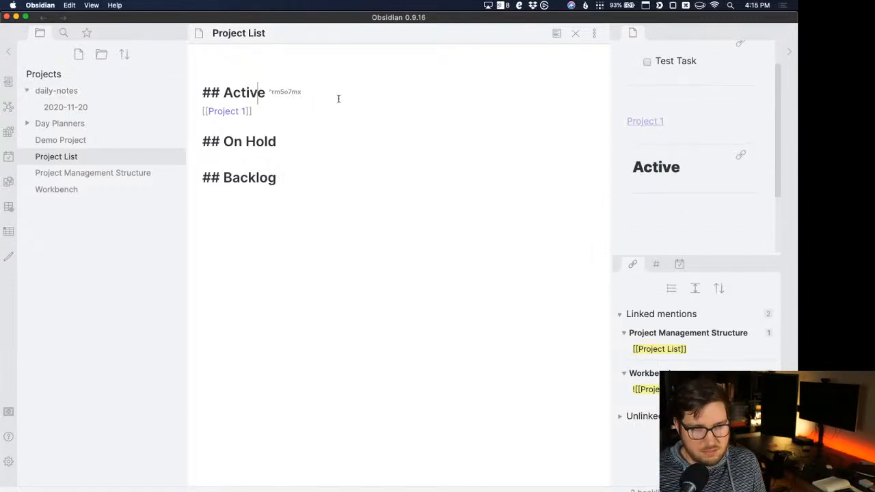
{"action": "left_click_drag", "start_coordinate": [304, 92], "coordinate": [270, 92]}
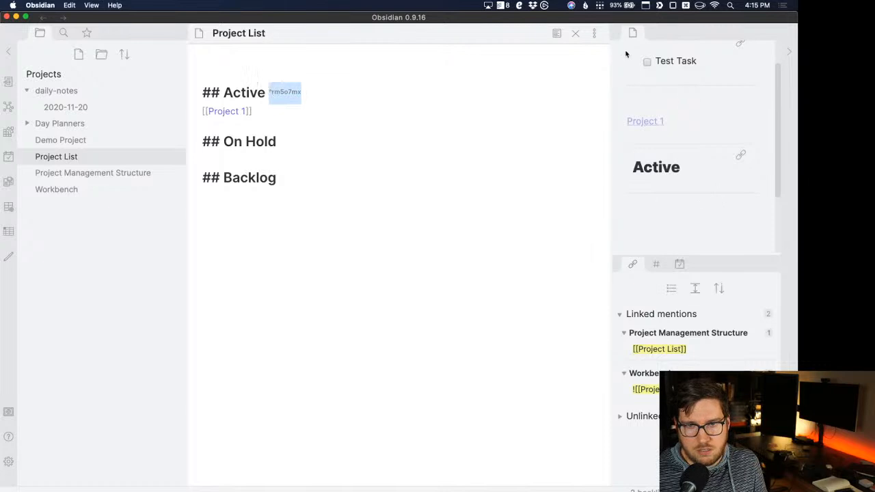
{"action": "left_click", "coordinate": [249, 93]}
{"action": "key", "text": "cmd+p"}
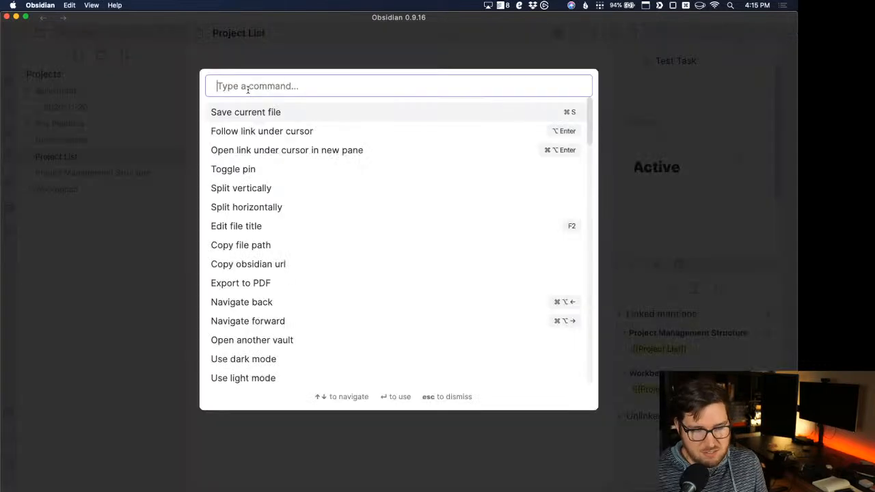
{"action": "type", "text": "workbench"}
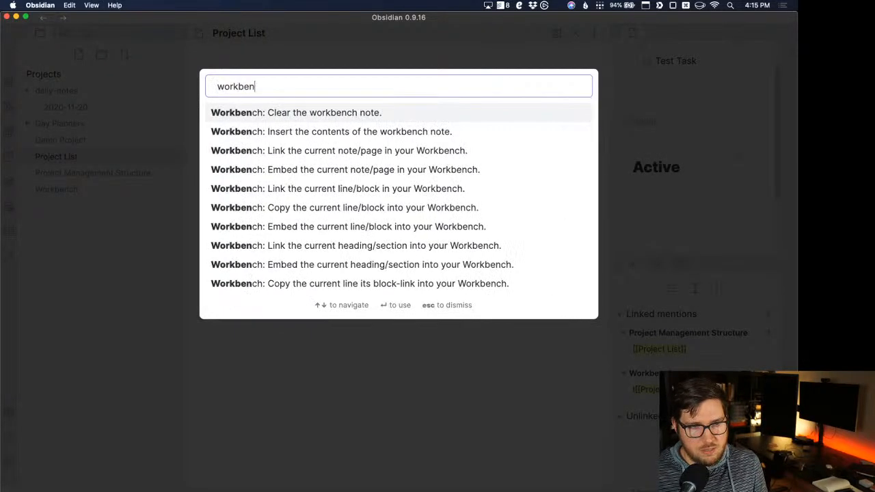
{"action": "key", "text": "Down"}
{"action": "key", "text": "Down"}
{"action": "key", "text": "Down"}
{"action": "key", "text": "Up"}
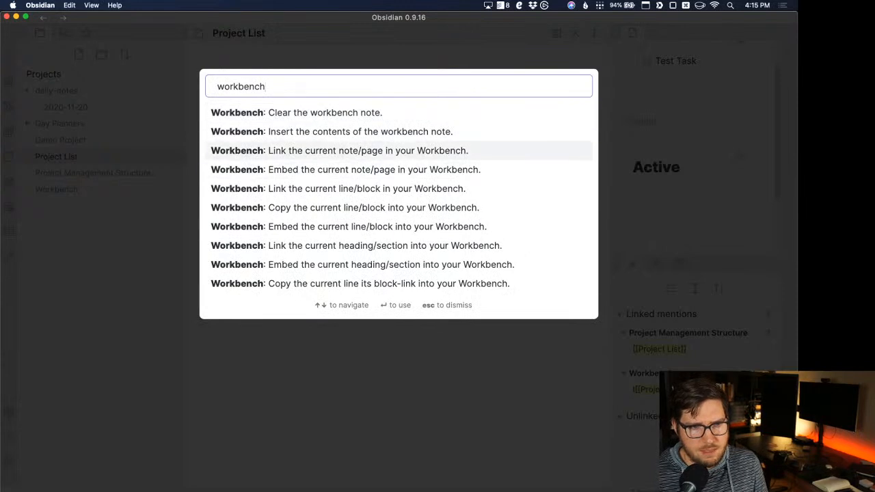
{"action": "key", "text": "Down"}
{"action": "key", "text": "Down"}
{"action": "key", "text": "Down"}
{"action": "key", "text": "Down"}
{"action": "key", "text": "Down"}
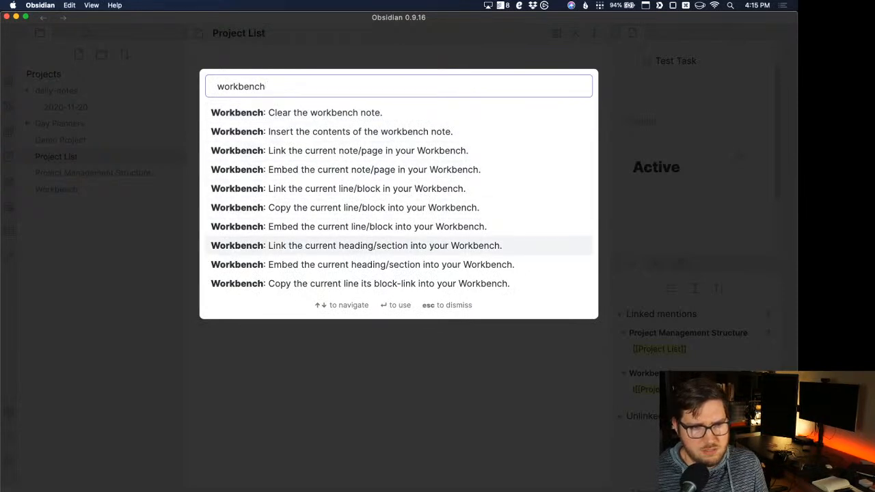
{"action": "key", "text": "Return"}
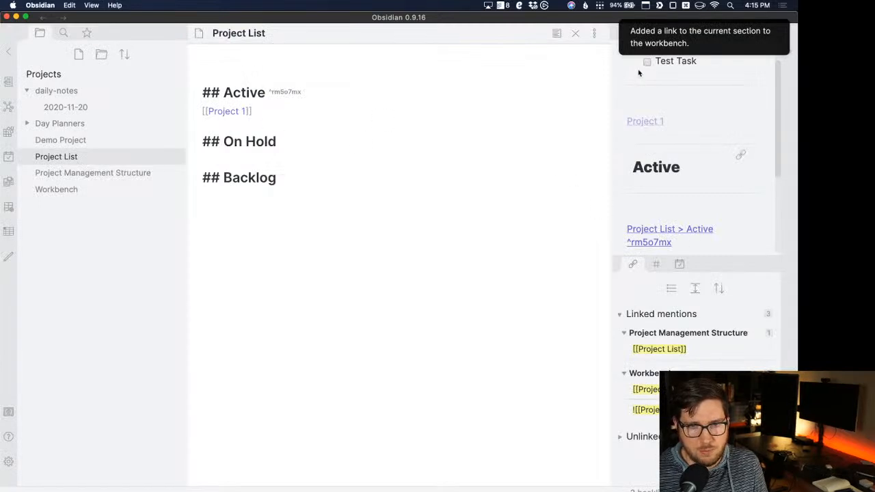
Open the Workbench note and turn the Project List#Active section link into an embed.
{"action": "left_click", "coordinate": [67, 191]}
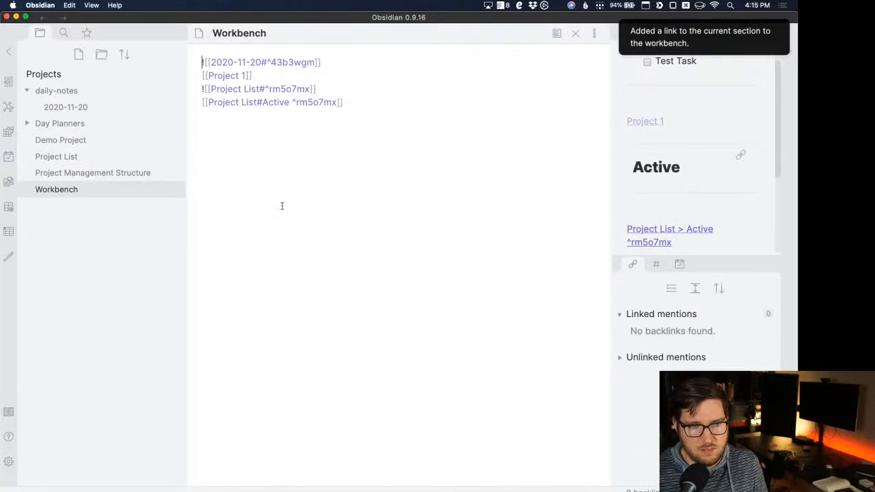
{"action": "left_click", "coordinate": [202, 102]}
{"action": "type", "text": "!"}
Delete the Project List block embed and the Project 1 link from the Workbench note, along with the blank lines left between the embeds.
{"action": "left_click_drag", "start_coordinate": [316, 89], "coordinate": [175, 94]}
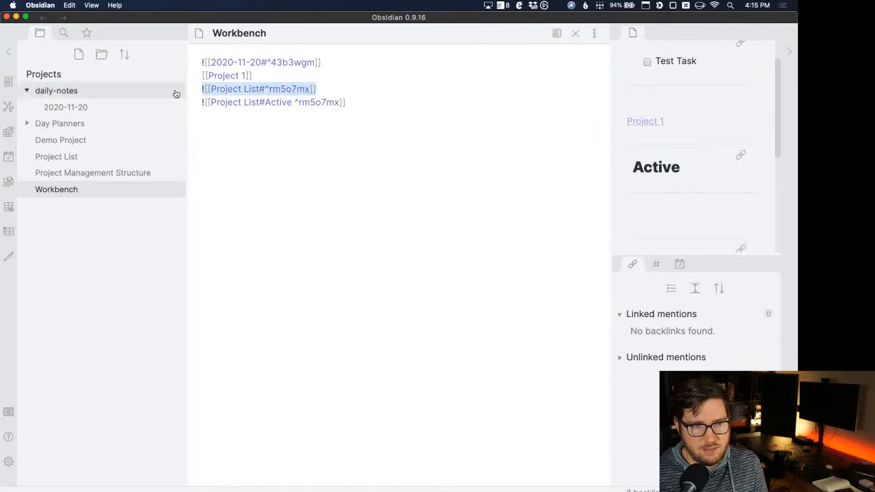
{"action": "key", "text": "BackSpace"}
{"action": "left_click_drag", "start_coordinate": [255, 75], "coordinate": [194, 84]}
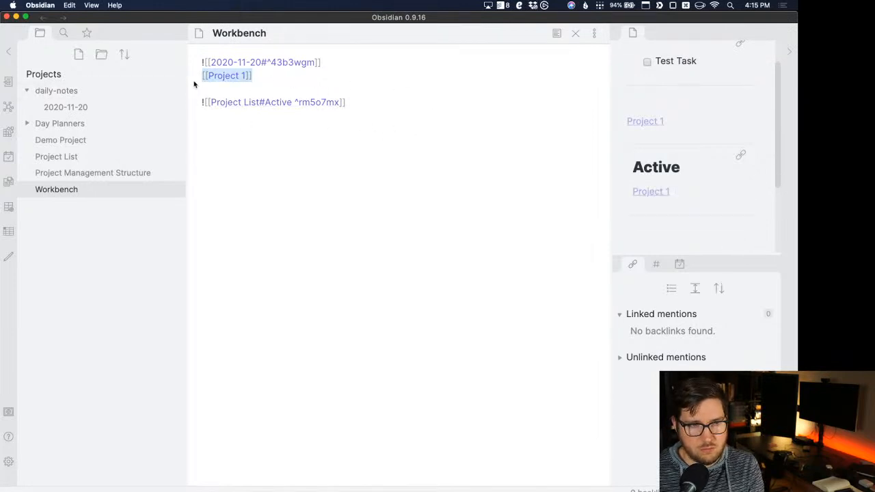
{"action": "key", "text": "BackSpace"}
{"action": "key", "text": "BackSpace"}
{"action": "left_click", "coordinate": [465, 117]}
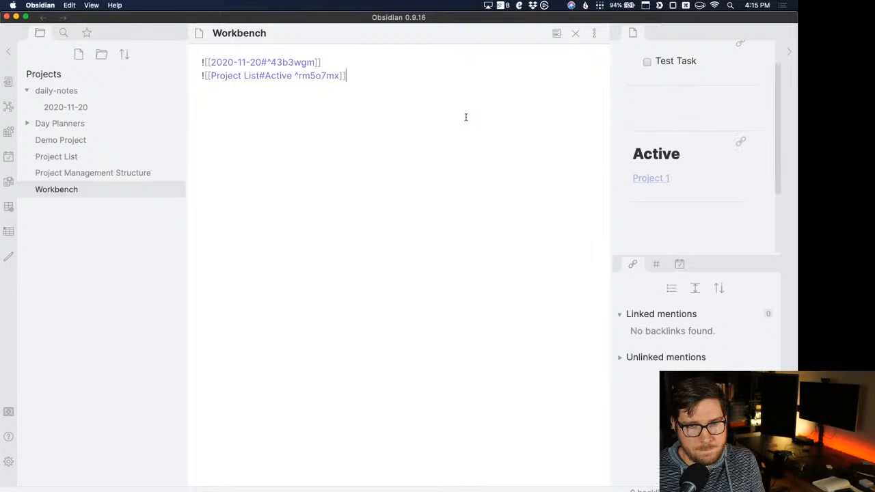
Widen the sidebar holding the Workbench preview and look over the embedded Test Task and Active section.
{"action": "scroll", "coordinate": [663, 176], "scroll_direction": "up", "scroll_amount": 2}
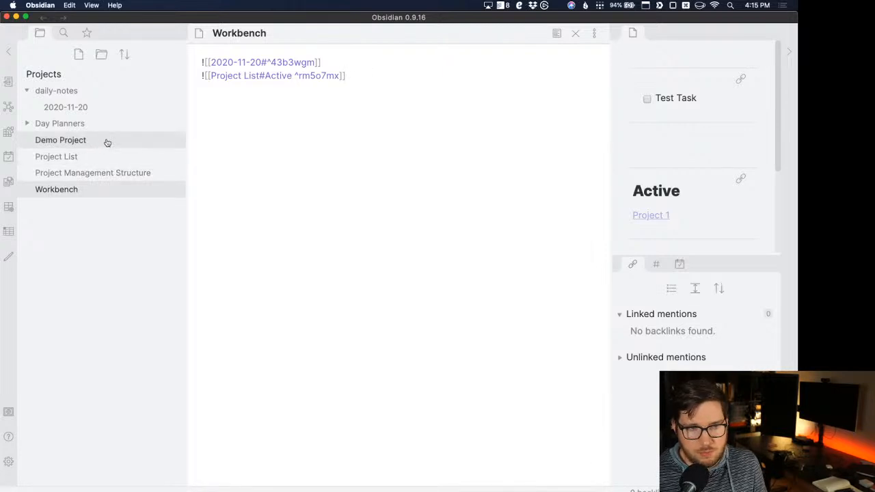
{"action": "left_click_drag", "start_coordinate": [609, 110], "coordinate": [551, 115]}
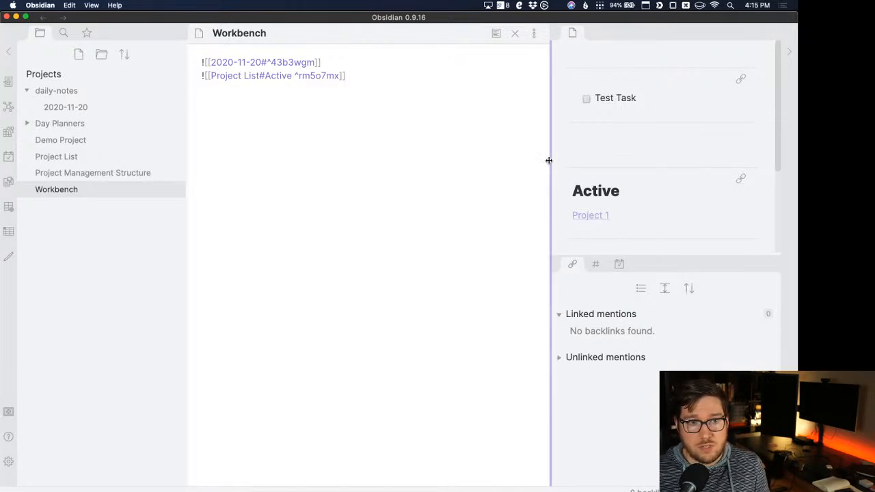
{"action": "left_click", "coordinate": [343, 65]}
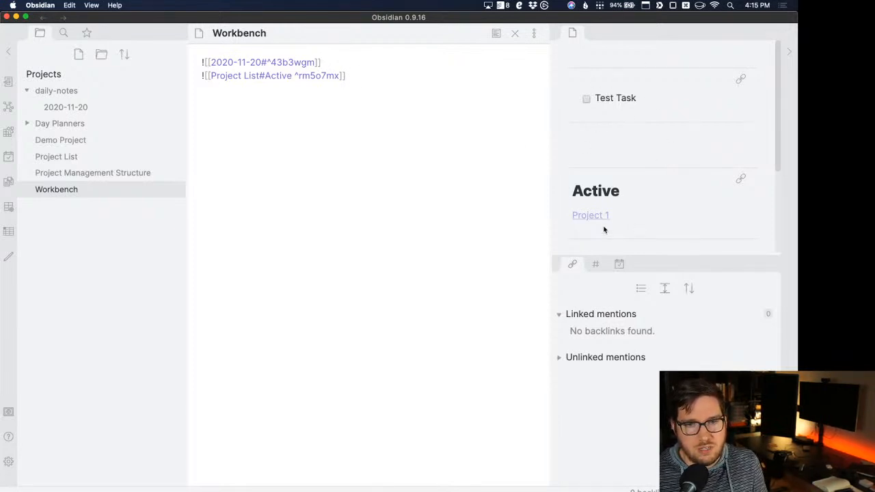
{"action": "scroll", "coordinate": [615, 162], "scroll_direction": "down", "scroll_amount": 4}
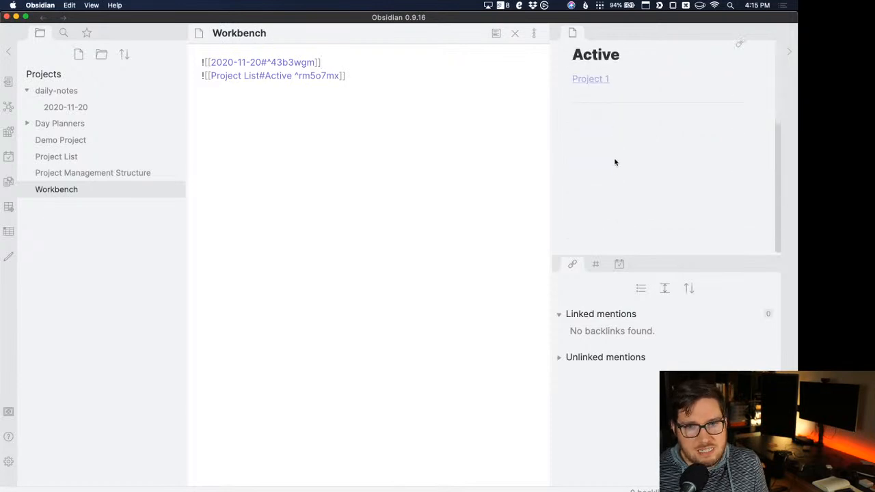
{"action": "scroll", "coordinate": [612, 171], "scroll_direction": "up", "scroll_amount": 4}
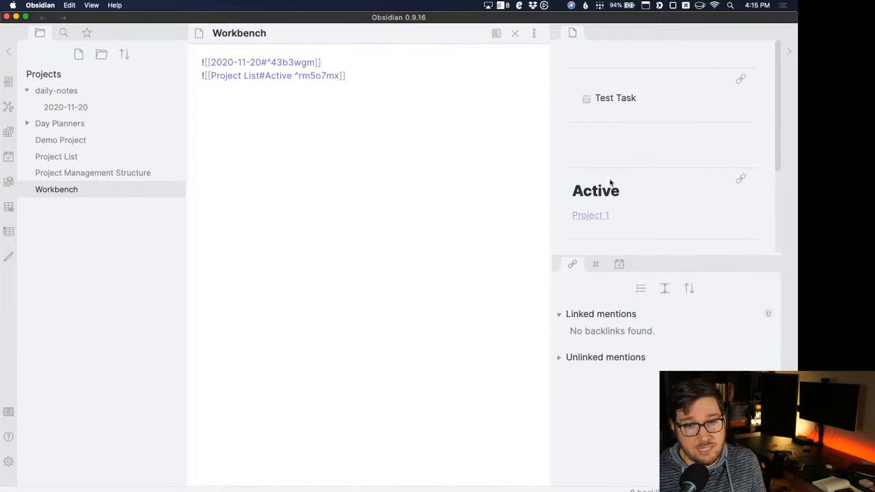
{"action": "left_click", "coordinate": [392, 79]}
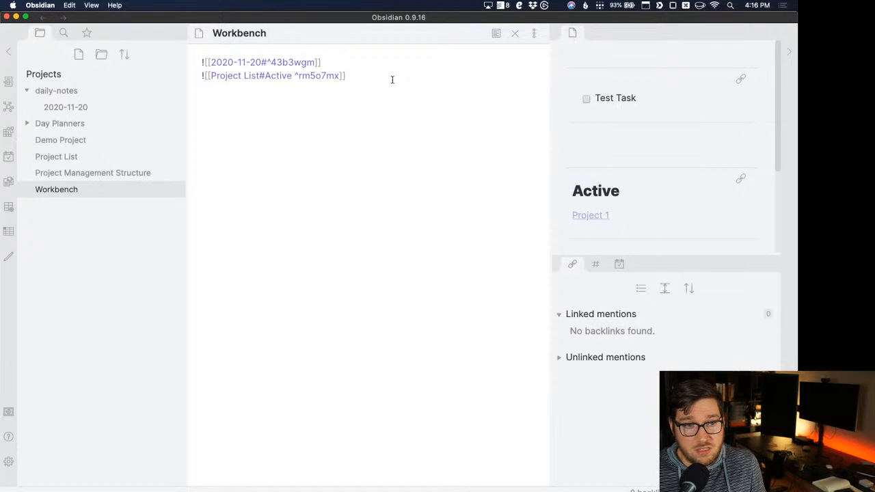
{"action": "scroll", "coordinate": [632, 167], "scroll_direction": "down", "scroll_amount": 4}
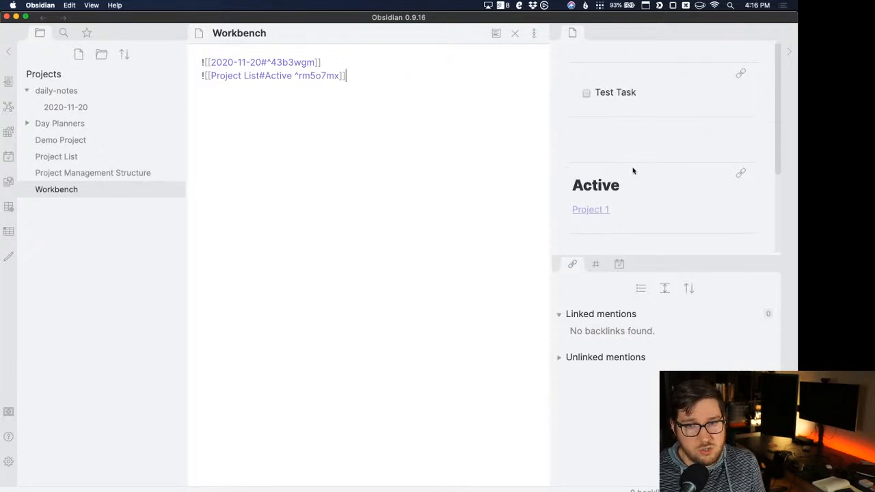
{"action": "scroll", "coordinate": [632, 168], "scroll_direction": "up", "scroll_amount": 4}
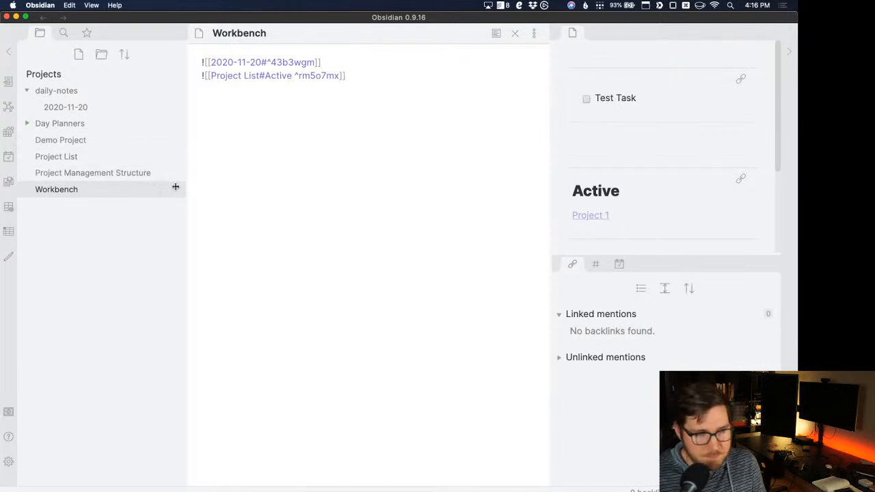
Open the Project List note and create the Project 1 note by following its link.
{"action": "left_click", "coordinate": [119, 147]}
{"action": "left_click", "coordinate": [99, 161]}
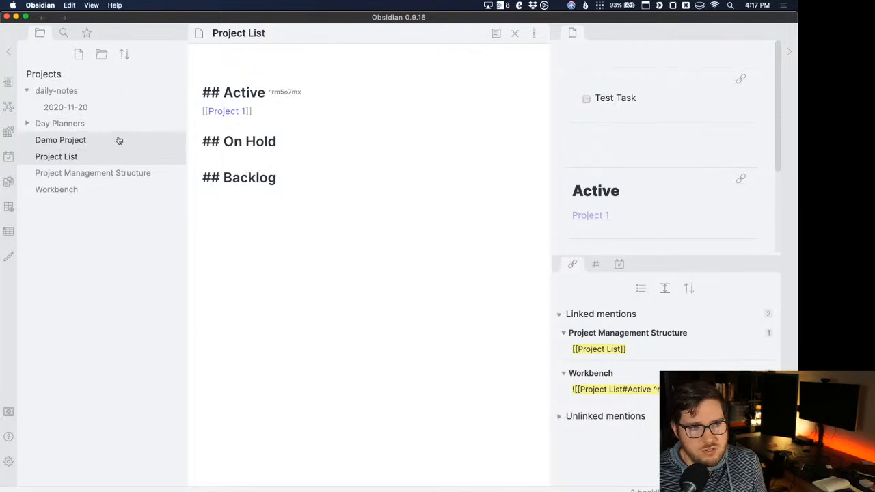
{"action": "left_click", "coordinate": [230, 112]}
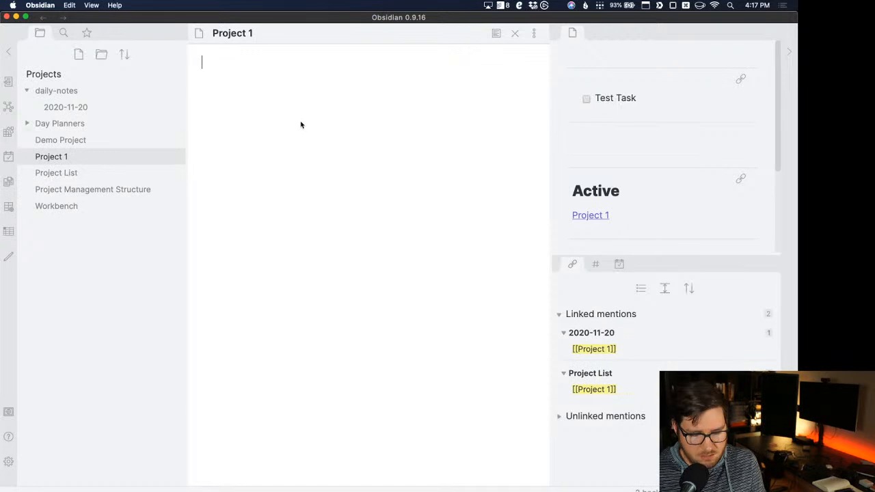
Add the Project 1 note to a daily note for review, keeping the review date at tomorrow.
{"action": "key", "text": "super+p"}
{"action": "type", "text": "review"}
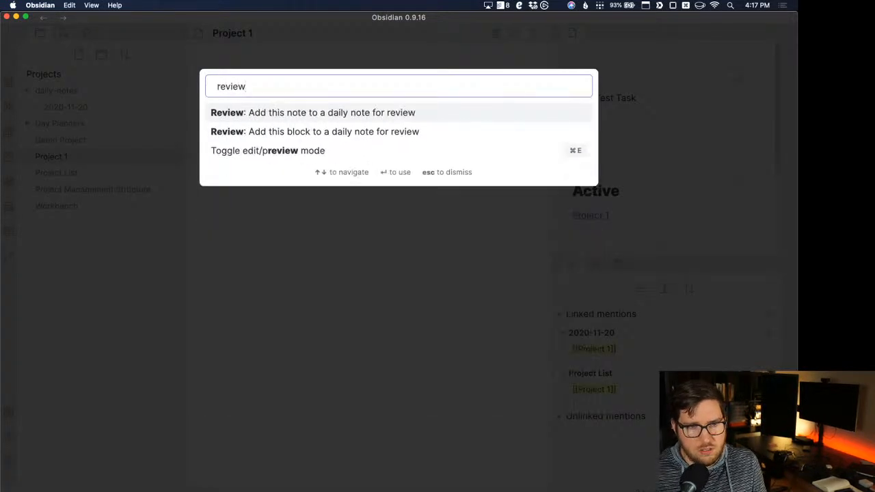
{"action": "key", "text": "Down"}
{"action": "key", "text": "Up"}
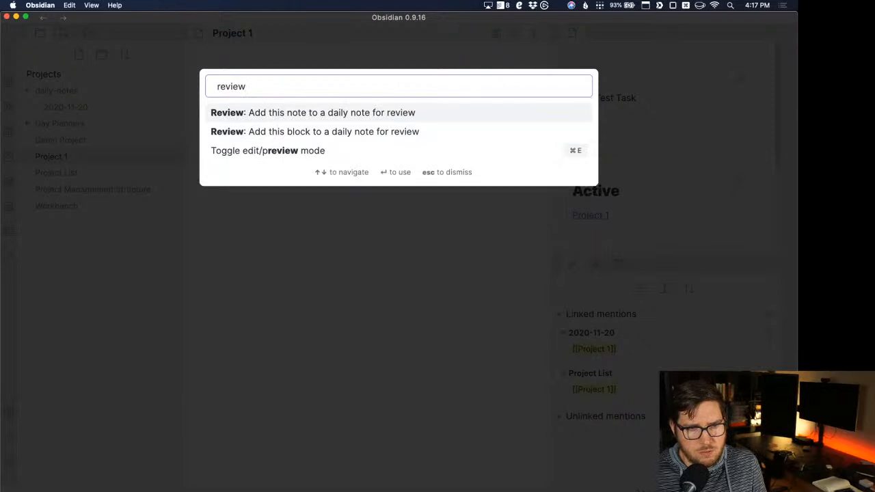
{"action": "key", "text": "Return"}
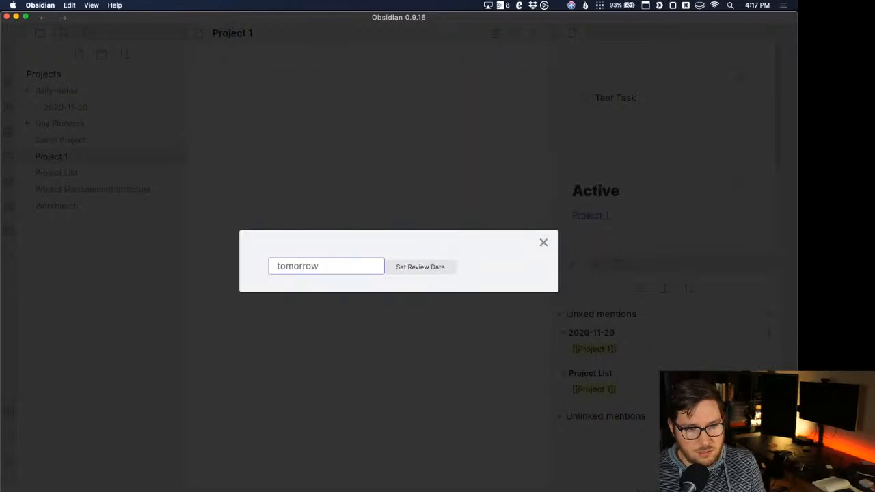
{"action": "key", "text": "Return"}
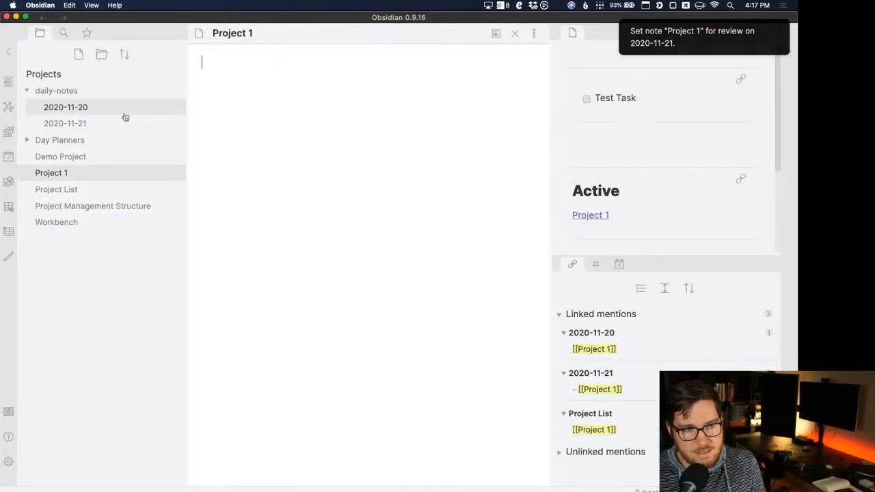
Open the 2020-11-21 daily note and check its Review section.
{"action": "left_click", "coordinate": [80, 124]}
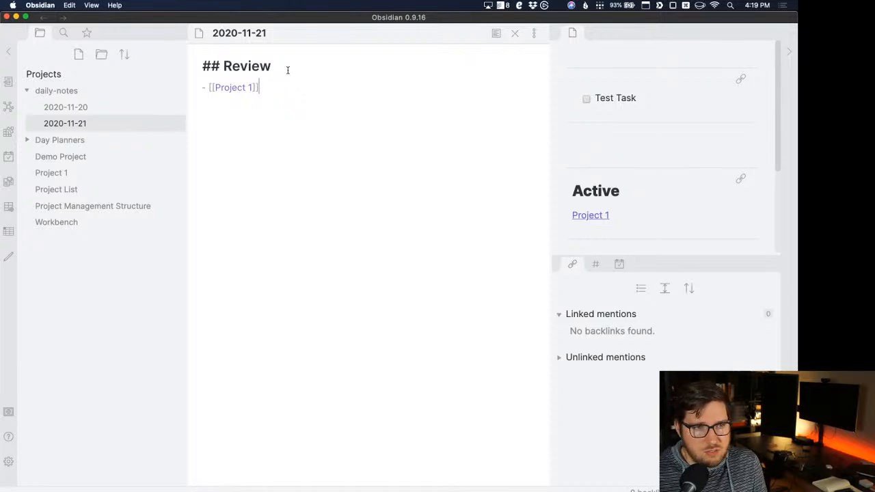
{"action": "left_click", "coordinate": [287, 70]}
{"action": "left_click", "coordinate": [285, 86]}
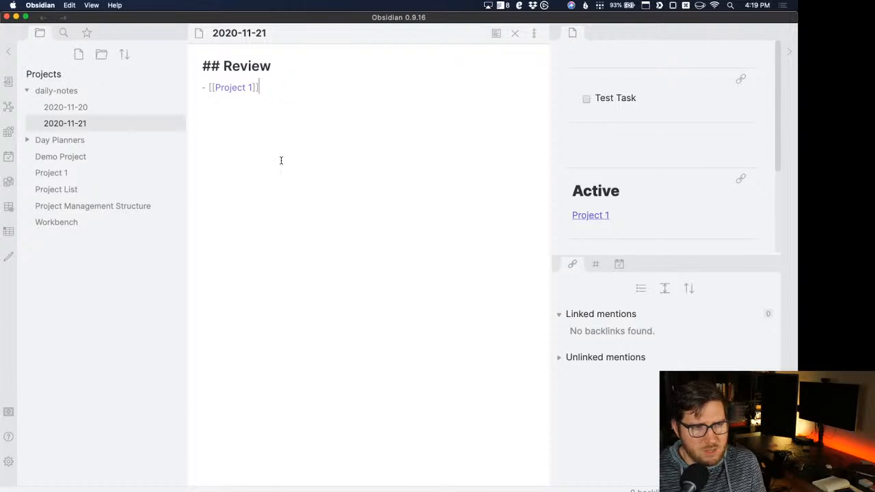
Open the Day Planner-20201120 note in the Day Planners folder and place the cursor on its empty checklist item.
{"action": "left_click", "coordinate": [84, 140]}
{"action": "left_click", "coordinate": [122, 164]}
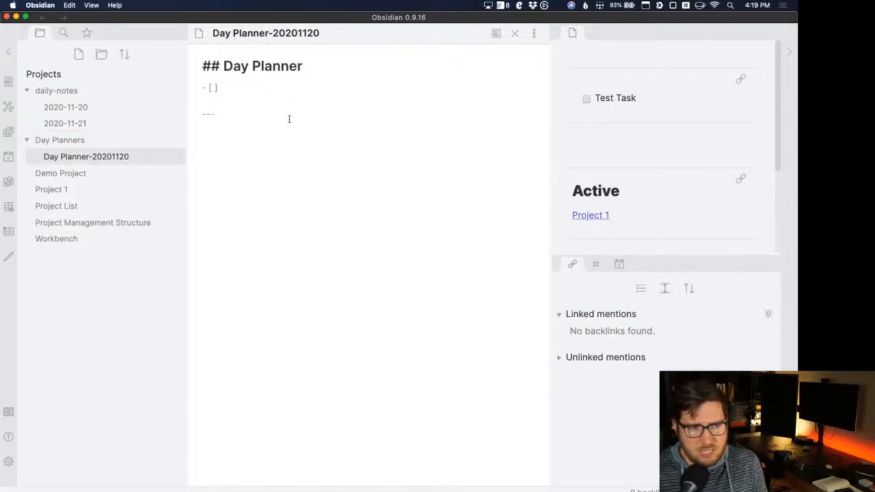
{"action": "left_click", "coordinate": [274, 90]}
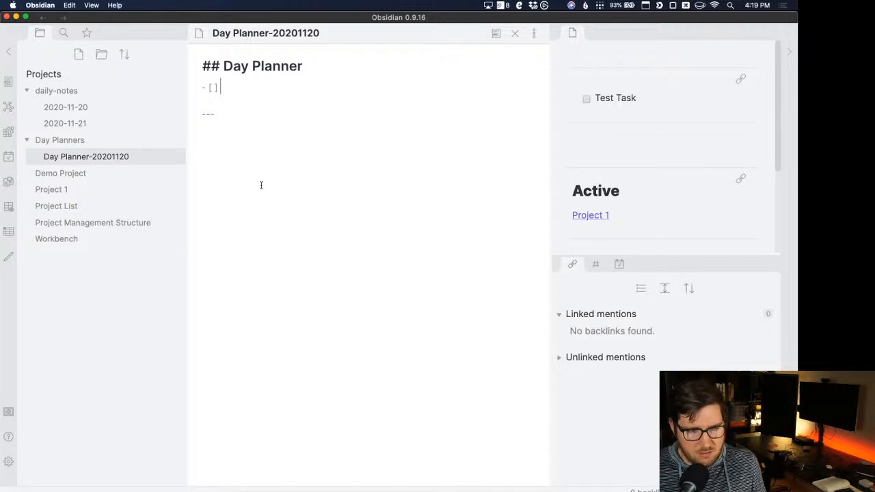
Open the details page of the Day Planner plugin from the installed third-party plugins.
{"action": "left_click", "coordinate": [8, 462]}
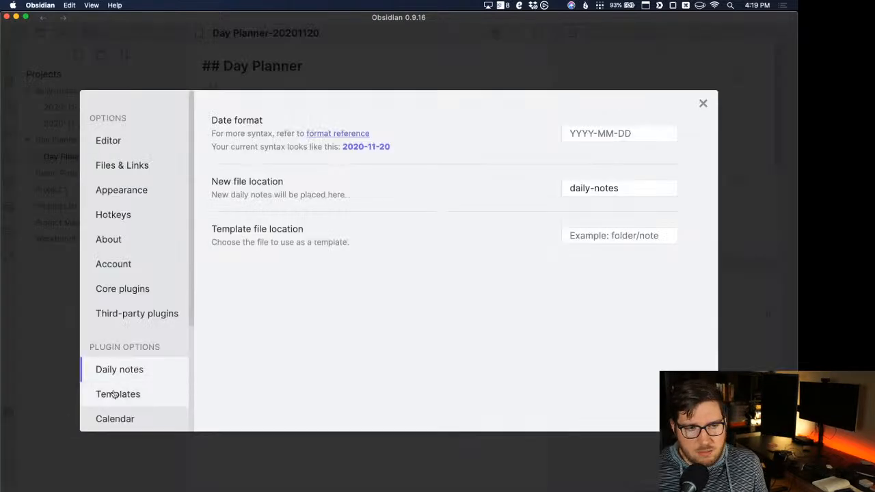
{"action": "left_click", "coordinate": [137, 314]}
{"action": "scroll", "coordinate": [332, 300], "scroll_direction": "down", "scroll_amount": 4}
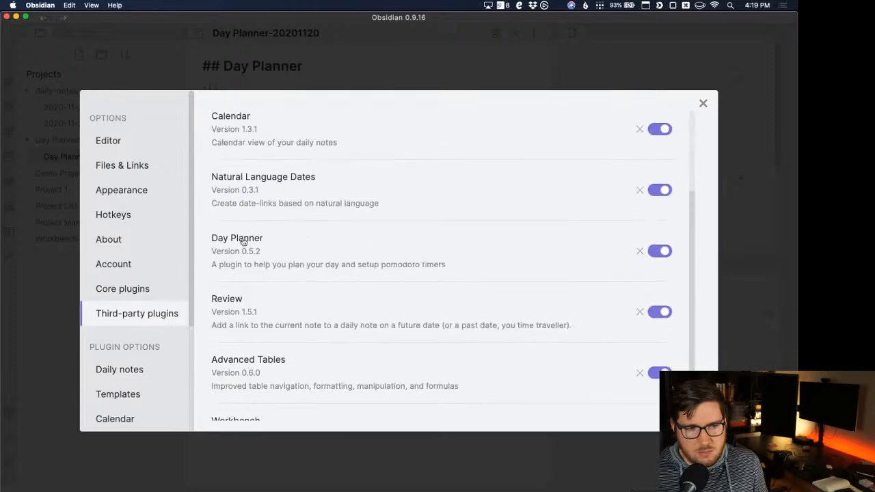
{"action": "left_click", "coordinate": [242, 241]}
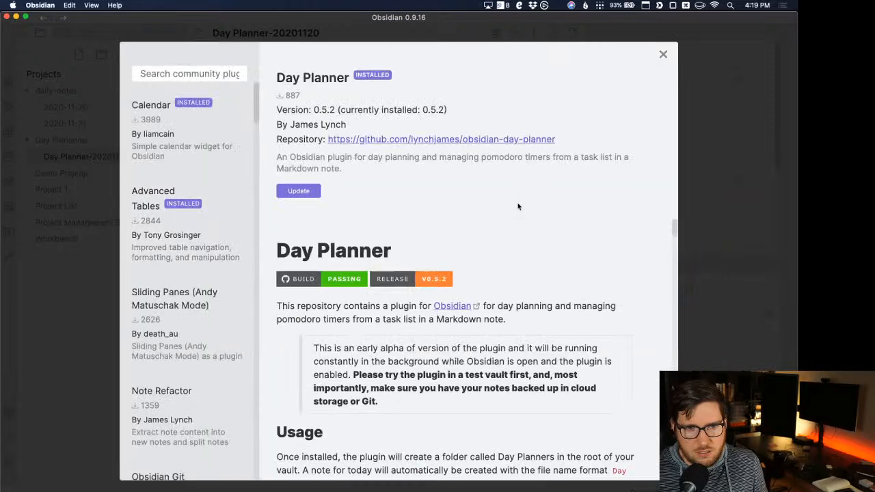
Read the Day Planner usage instructions, examining the example note, the heading rules and the HH:mm task format.
{"action": "scroll", "coordinate": [454, 275], "scroll_direction": "down", "scroll_amount": 5}
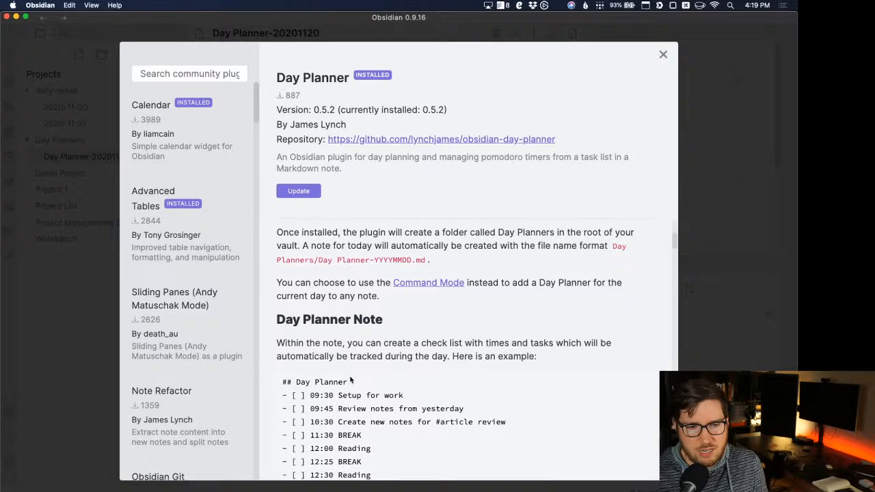
{"action": "scroll", "coordinate": [350, 380], "scroll_direction": "down", "scroll_amount": 5}
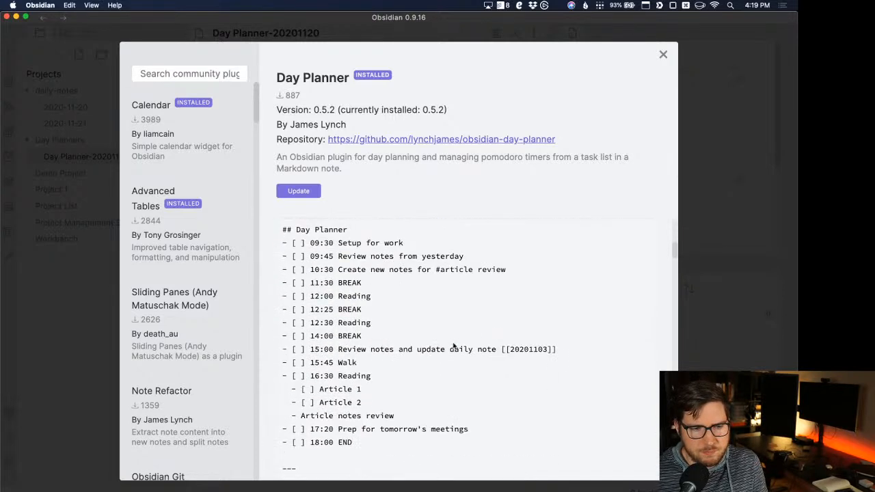
{"action": "scroll", "coordinate": [375, 359], "scroll_direction": "down", "scroll_amount": 6}
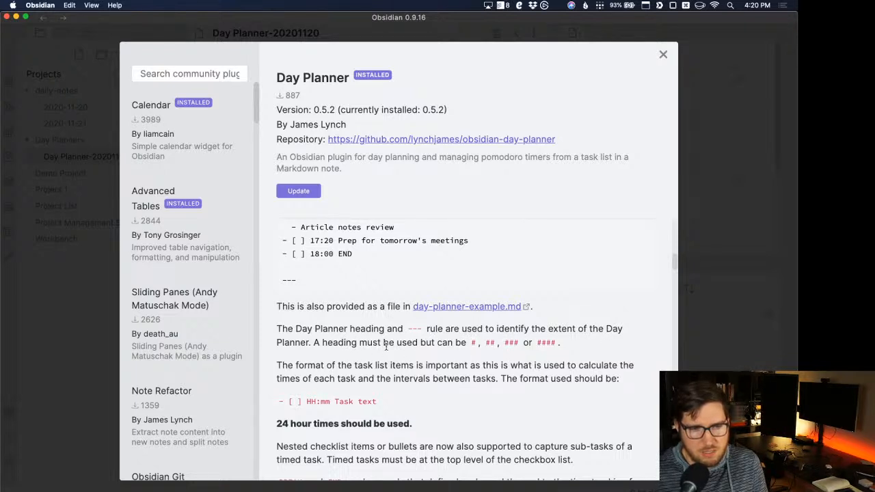
{"action": "left_click_drag", "start_coordinate": [469, 342], "coordinate": [560, 342]}
{"action": "left_click", "coordinate": [560, 342]}
{"action": "scroll", "coordinate": [560, 305], "scroll_direction": "down", "scroll_amount": 3}
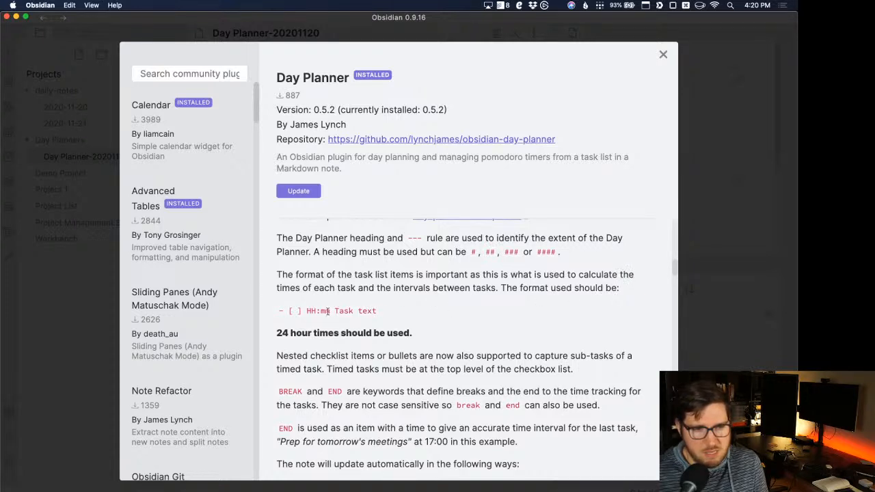
{"action": "left_click_drag", "start_coordinate": [311, 311], "coordinate": [410, 315]}
{"action": "left_click", "coordinate": [420, 316]}
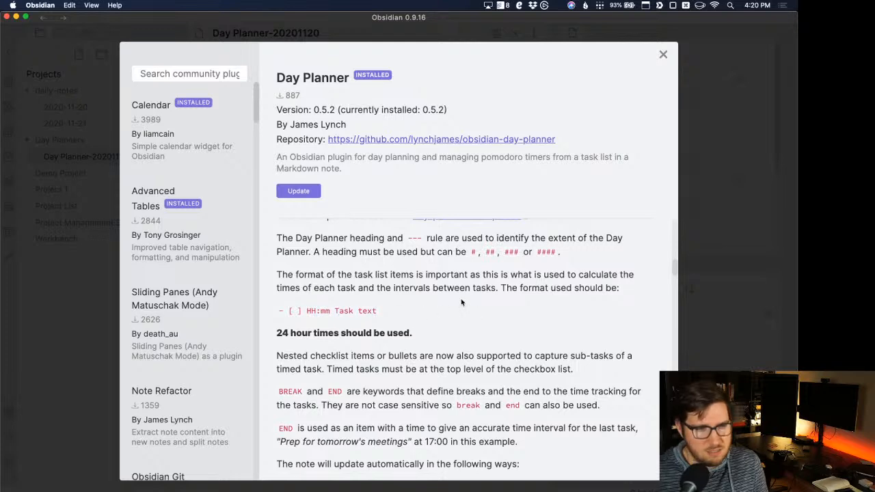
Examine how Day Planner updates tasks automatically, its preview-mode example and the Timeline View section.
{"action": "scroll", "coordinate": [462, 302], "scroll_direction": "down", "scroll_amount": 1}
{"action": "scroll", "coordinate": [405, 292], "scroll_direction": "down", "scroll_amount": 4}
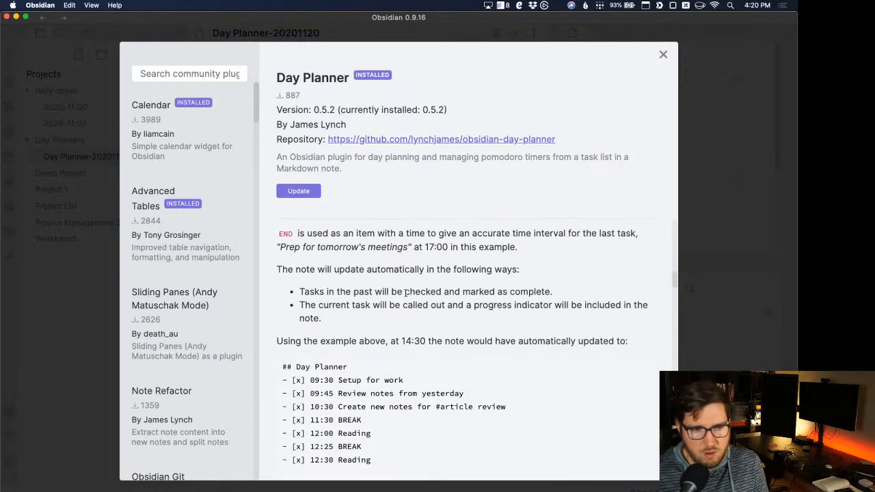
{"action": "scroll", "coordinate": [497, 339], "scroll_direction": "down", "scroll_amount": 8}
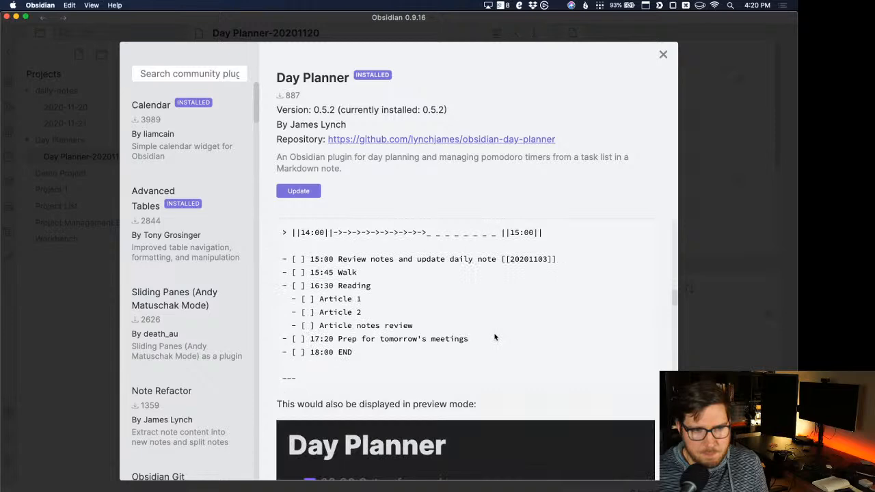
{"action": "scroll", "coordinate": [494, 337], "scroll_direction": "down", "scroll_amount": 10}
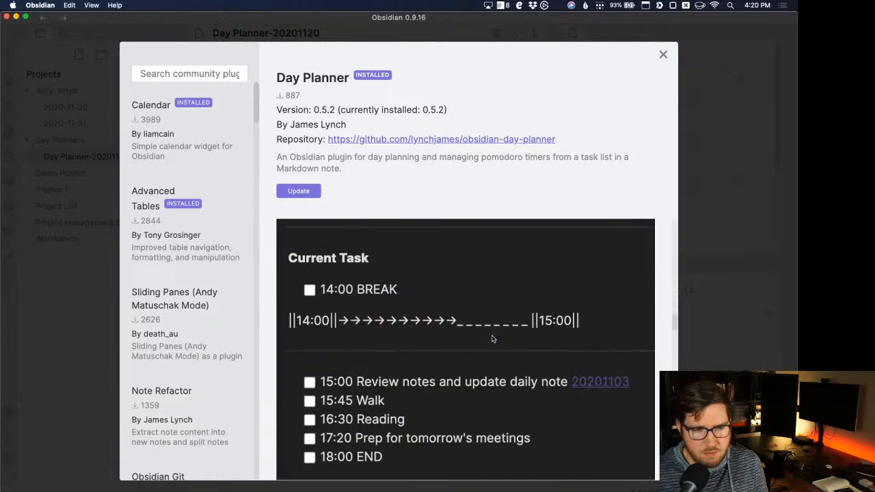
{"action": "scroll", "coordinate": [492, 339], "scroll_direction": "down", "scroll_amount": 6}
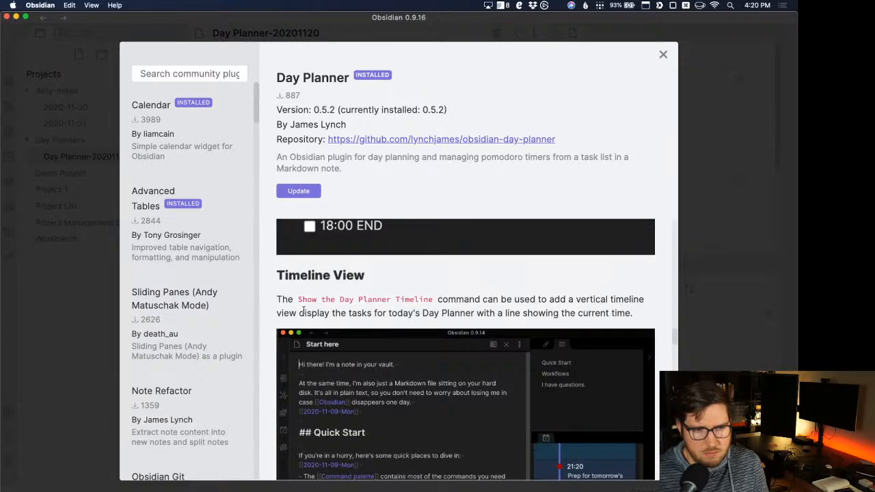
{"action": "left_click_drag", "start_coordinate": [289, 300], "coordinate": [401, 300]}
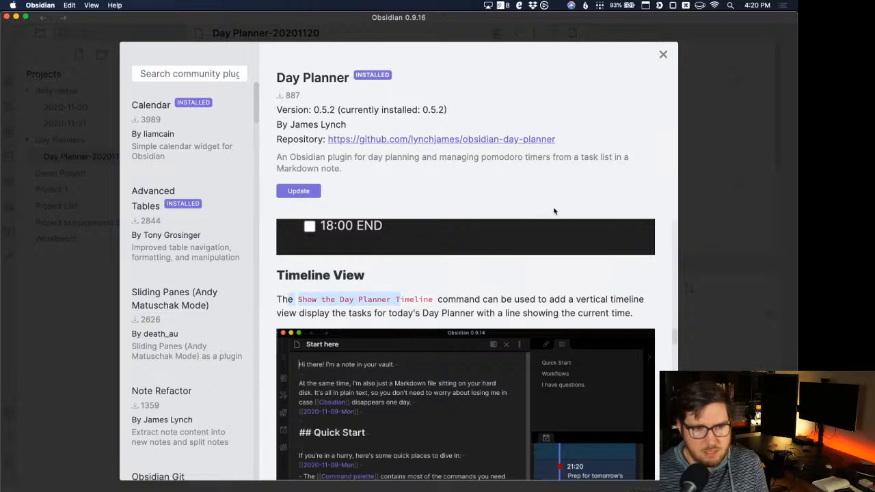
{"action": "scroll", "coordinate": [578, 370], "scroll_direction": "down", "scroll_amount": 2}
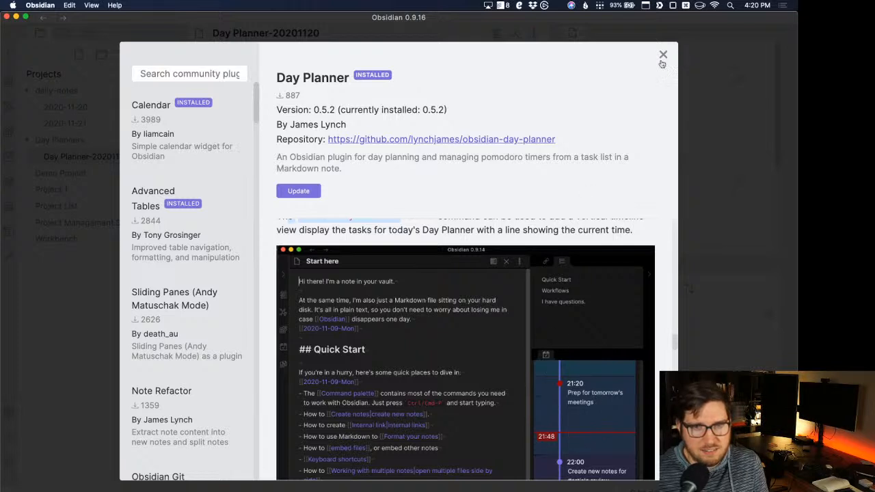
{"action": "scroll", "coordinate": [584, 325], "scroll_direction": "down", "scroll_amount": 4}
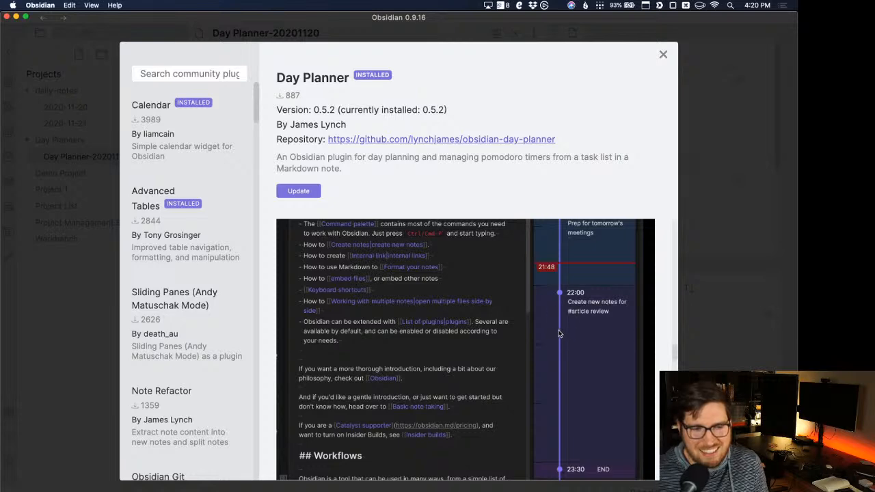
Read the Status Bar section of the Day Planner documentation, covering the task, break and end statuses.
{"action": "scroll", "coordinate": [578, 312], "scroll_direction": "down", "scroll_amount": 6}
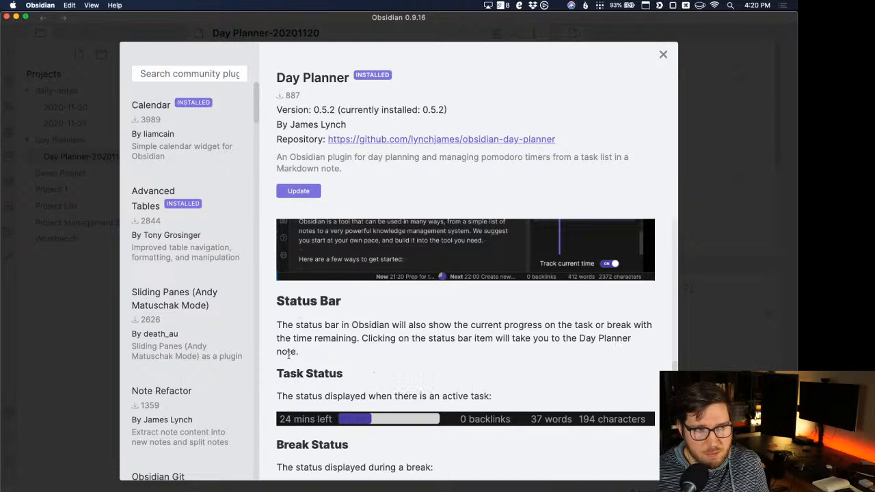
{"action": "scroll", "coordinate": [336, 374], "scroll_direction": "down", "scroll_amount": 2}
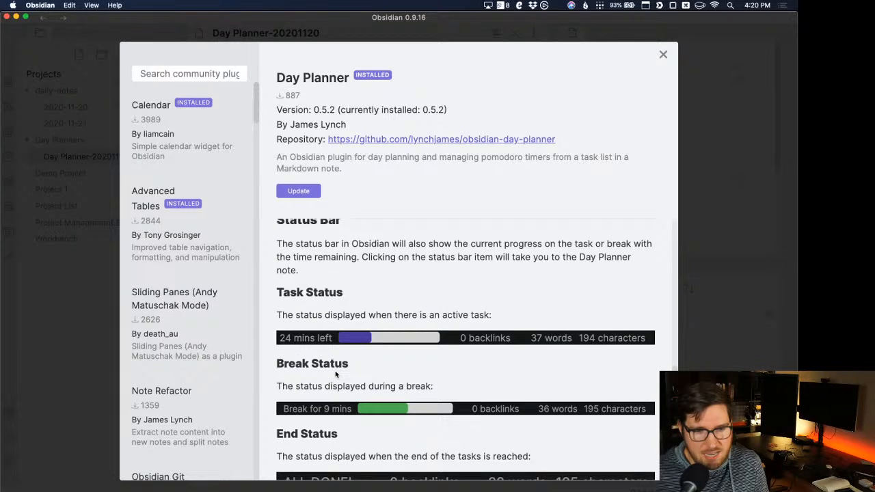
{"action": "scroll", "coordinate": [364, 355], "scroll_direction": "down", "scroll_amount": 1}
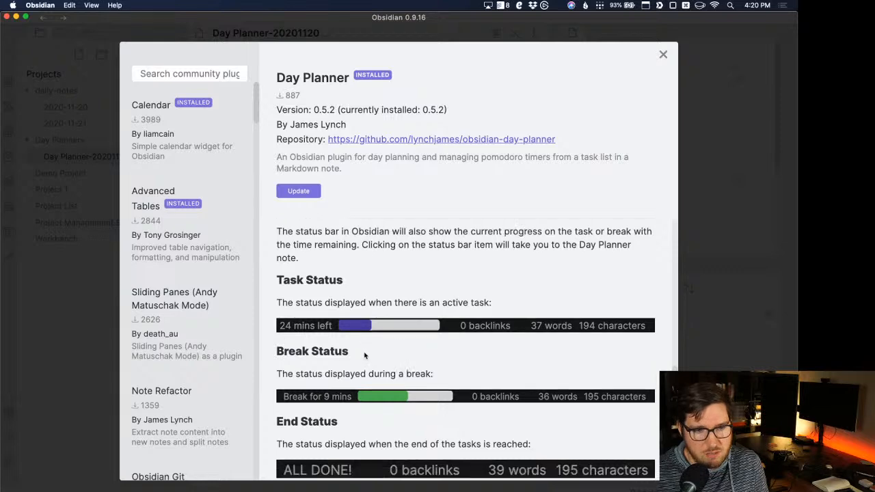
{"action": "scroll", "coordinate": [364, 354], "scroll_direction": "down", "scroll_amount": 2}
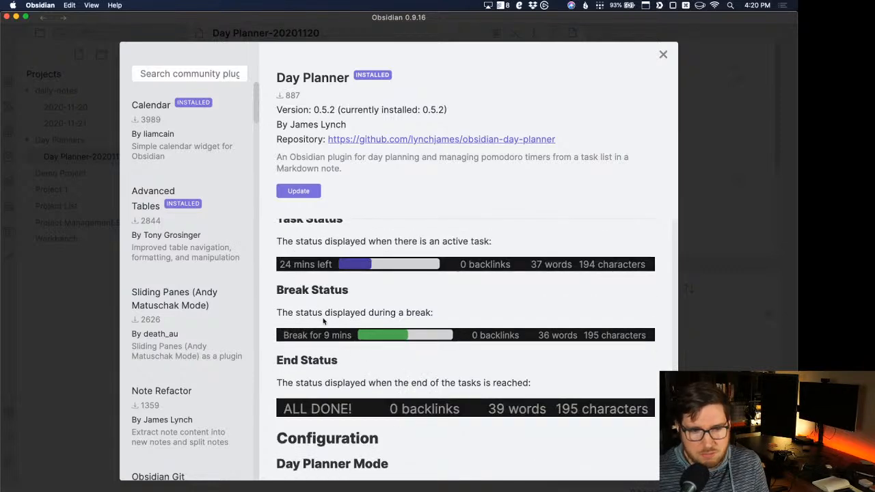
Read the Day Planner Mode configuration section, comparing File mode with Command mode.
{"action": "scroll", "coordinate": [325, 323], "scroll_direction": "down", "scroll_amount": 4}
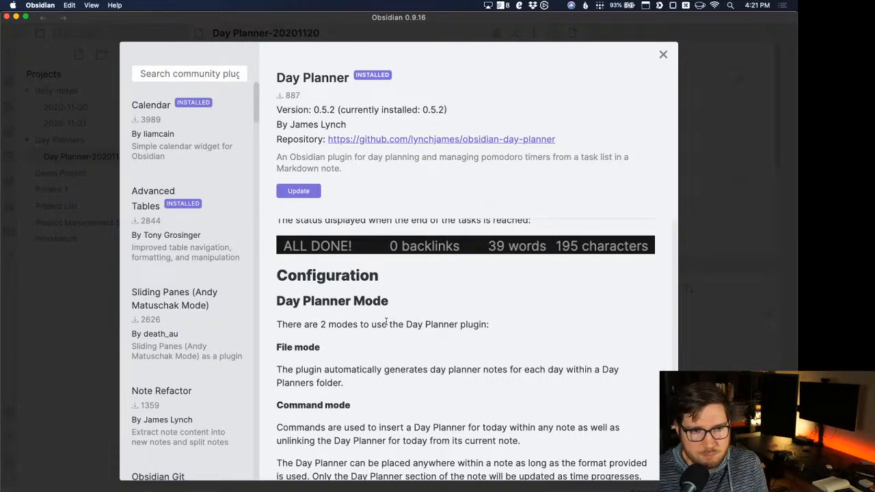
{"action": "scroll", "coordinate": [387, 320], "scroll_direction": "down", "scroll_amount": 3}
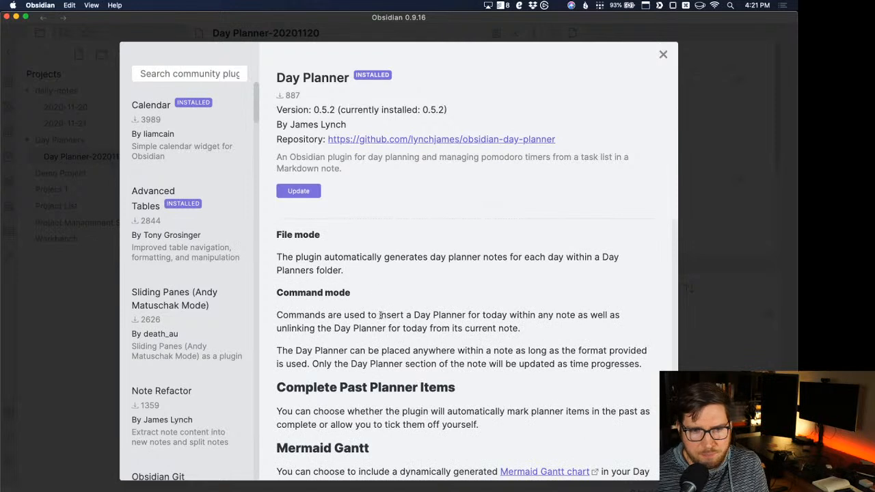
{"action": "triple_click", "coordinate": [383, 274]}
{"action": "left_click", "coordinate": [283, 255]}
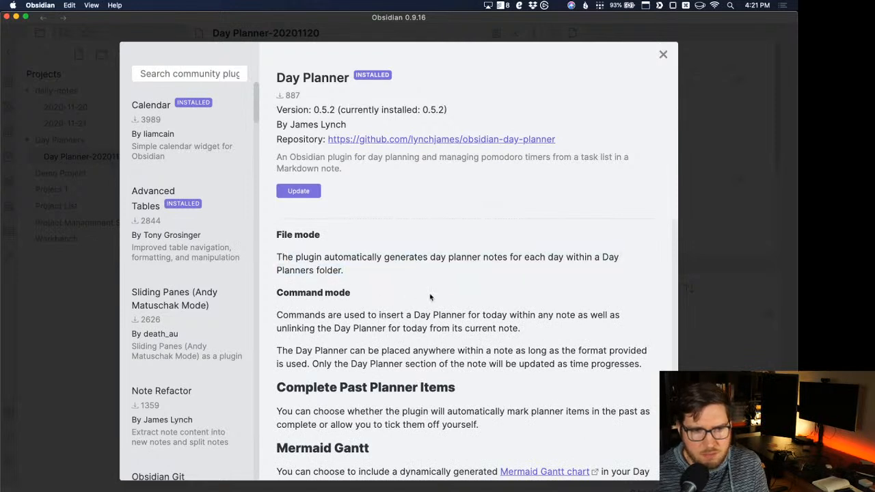
{"action": "left_click_drag", "start_coordinate": [279, 256], "coordinate": [363, 271]}
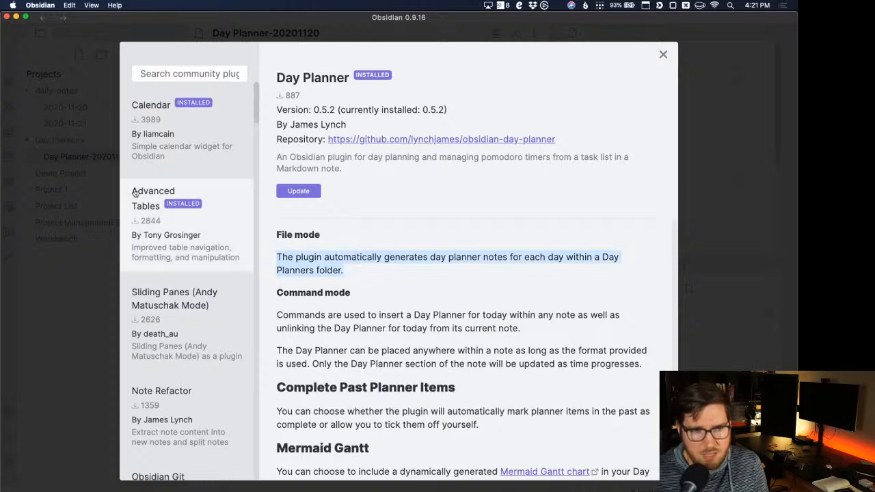
{"action": "left_click", "coordinate": [318, 296]}
{"action": "left_click_drag", "start_coordinate": [277, 293], "coordinate": [487, 318]}
{"action": "left_click", "coordinate": [383, 331]}
{"action": "left_click", "coordinate": [519, 318]}
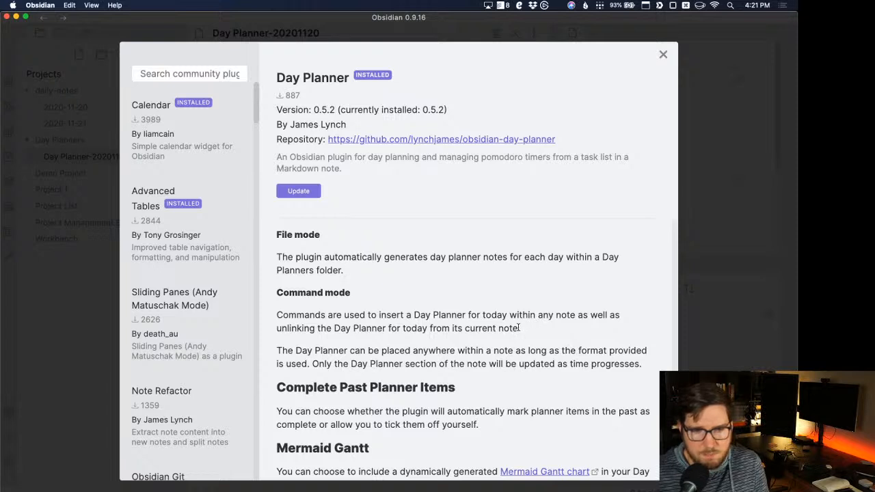
{"action": "left_click_drag", "start_coordinate": [519, 328], "coordinate": [416, 349]}
{"action": "left_click", "coordinate": [509, 364]}
Review the remaining Day Planner documentation on past items, Mermaid Gantt charts, status bar options, task notifications and commands.
{"action": "scroll", "coordinate": [517, 363], "scroll_direction": "down", "scroll_amount": 5}
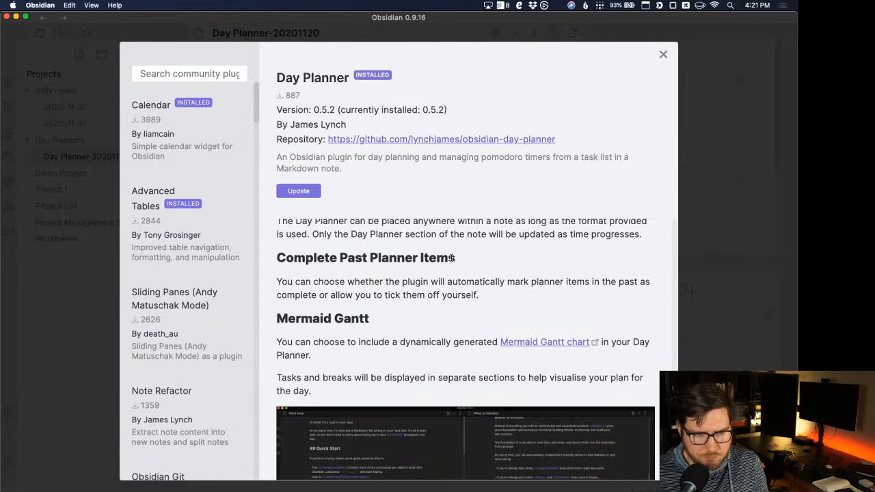
{"action": "scroll", "coordinate": [451, 257], "scroll_direction": "down", "scroll_amount": 7}
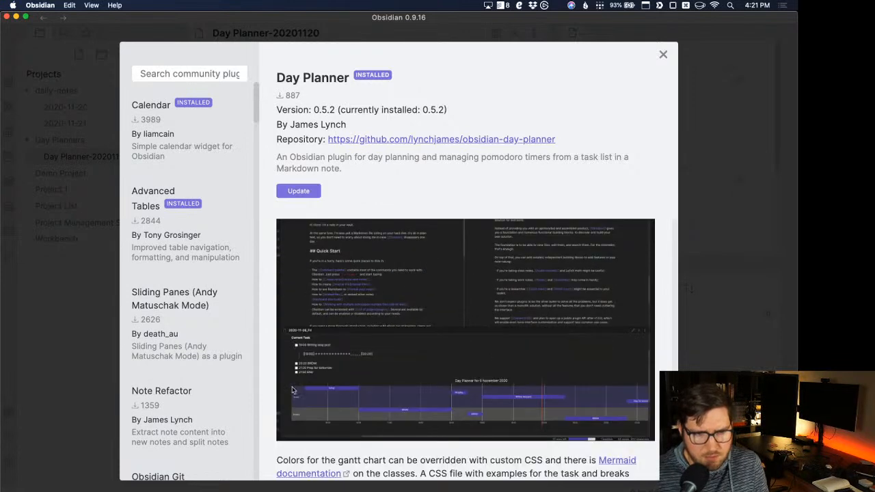
{"action": "scroll", "coordinate": [426, 267], "scroll_direction": "down", "scroll_amount": 8}
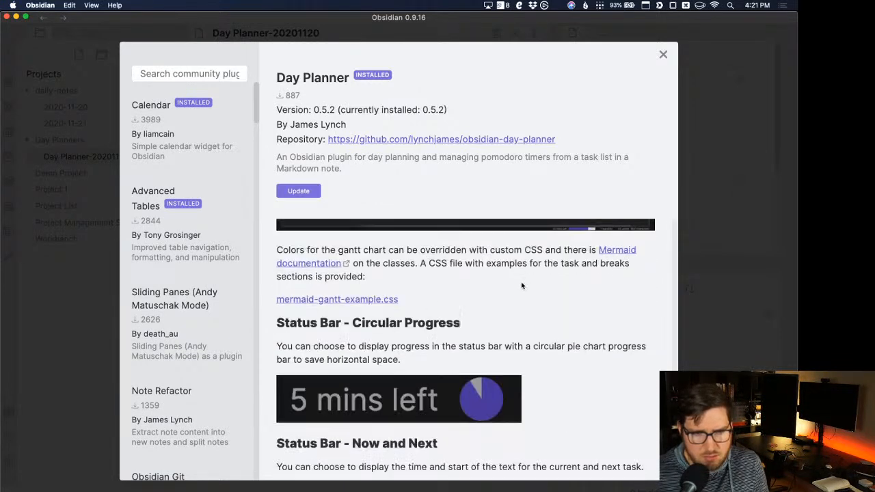
{"action": "scroll", "coordinate": [400, 319], "scroll_direction": "down", "scroll_amount": 10}
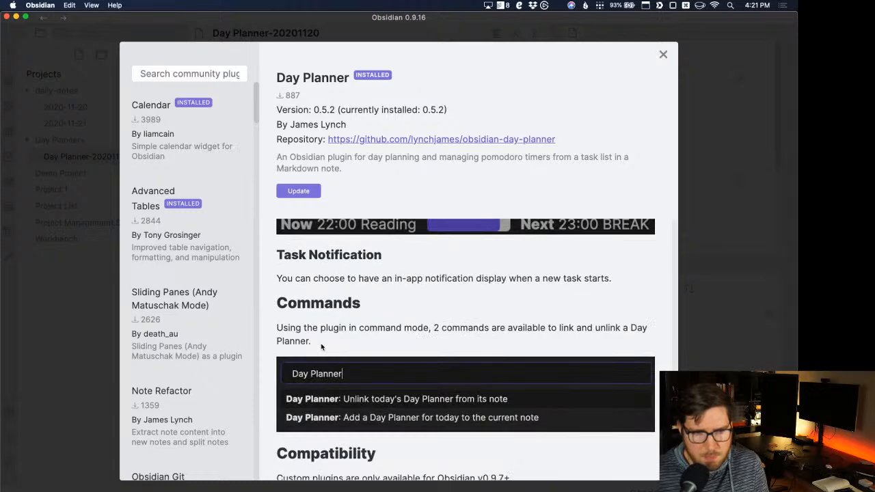
{"action": "scroll", "coordinate": [321, 347], "scroll_direction": "down", "scroll_amount": 5}
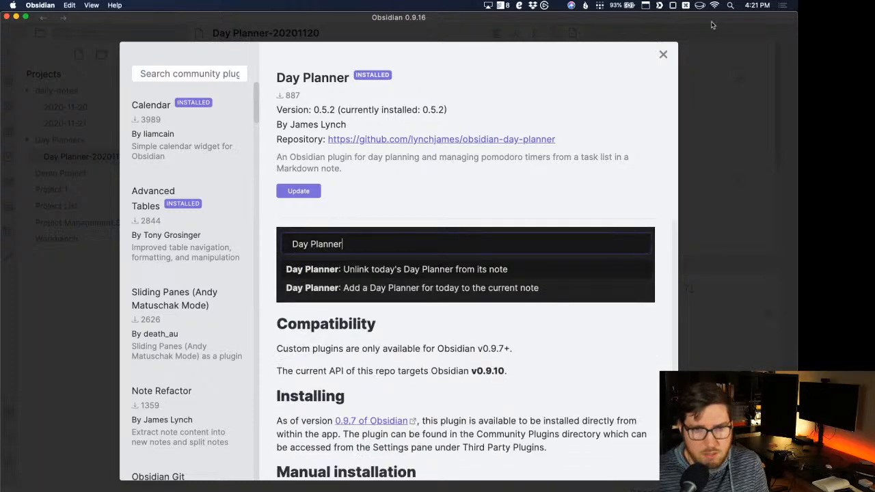
Close the plugin page and the settings, and show the calendar in the sidebar beside the day planner note.
{"action": "left_click", "coordinate": [664, 54]}
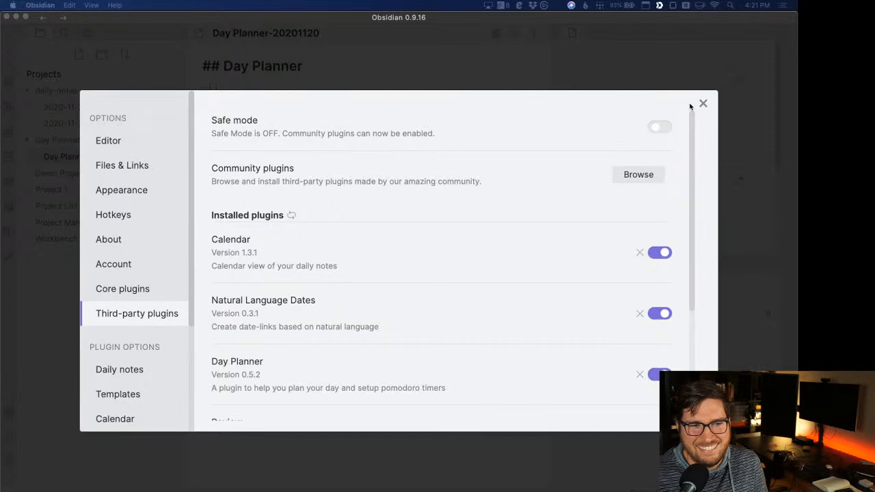
{"action": "left_click", "coordinate": [629, 106]}
{"action": "scroll", "coordinate": [410, 240], "scroll_direction": "down", "scroll_amount": 3}
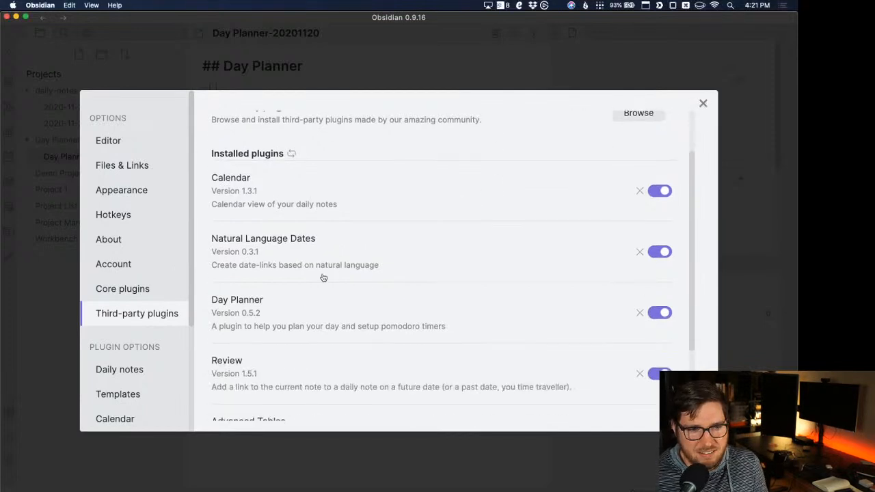
{"action": "left_click", "coordinate": [703, 104]}
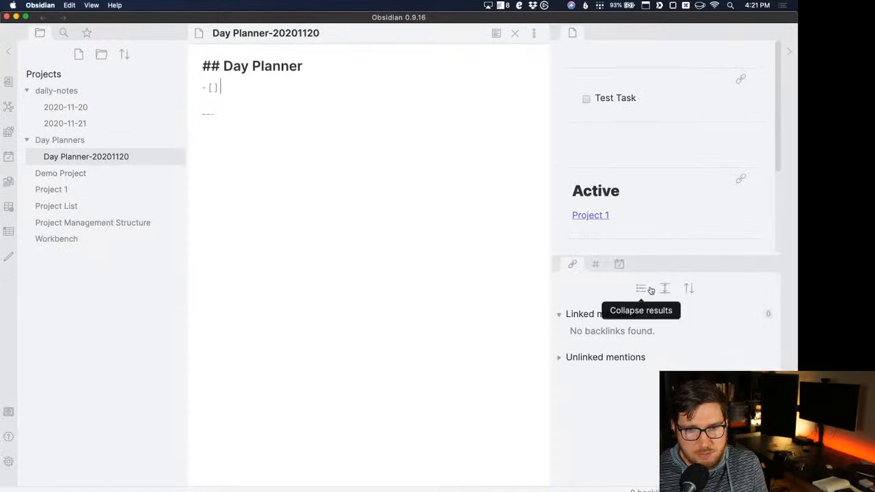
{"action": "left_click", "coordinate": [618, 264]}
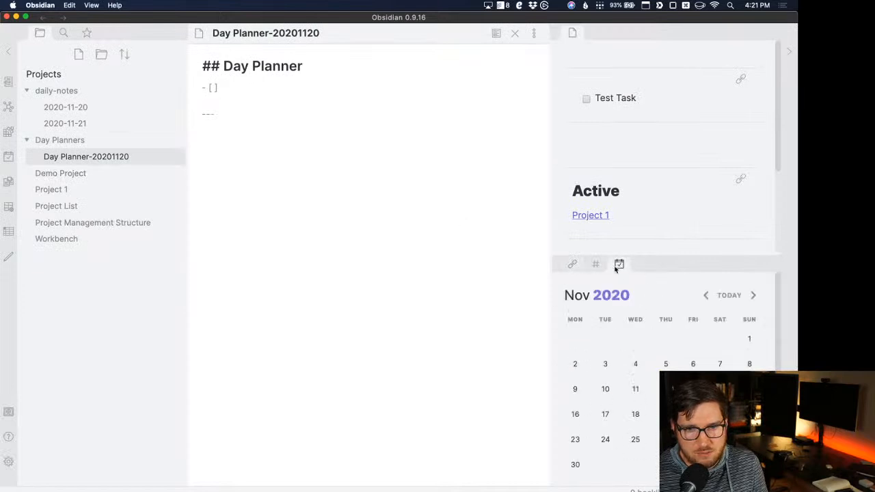
{"action": "left_click", "coordinate": [572, 264]}
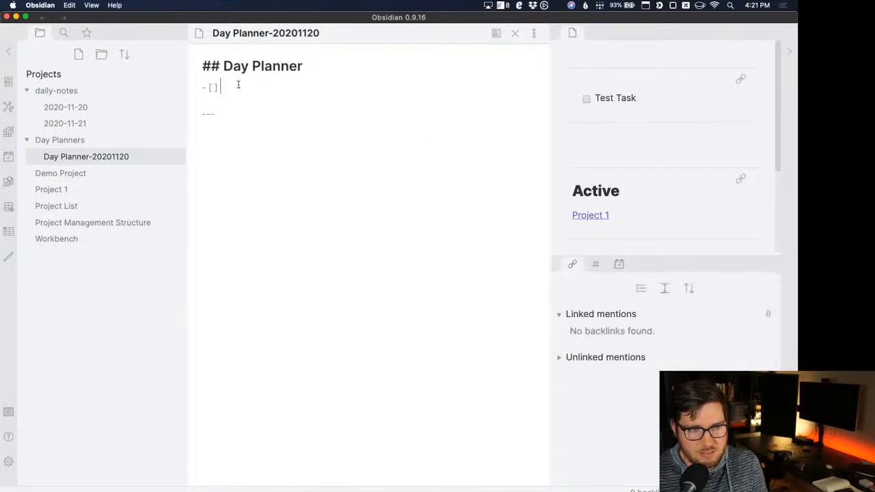
{"action": "type", "text": "4:"}
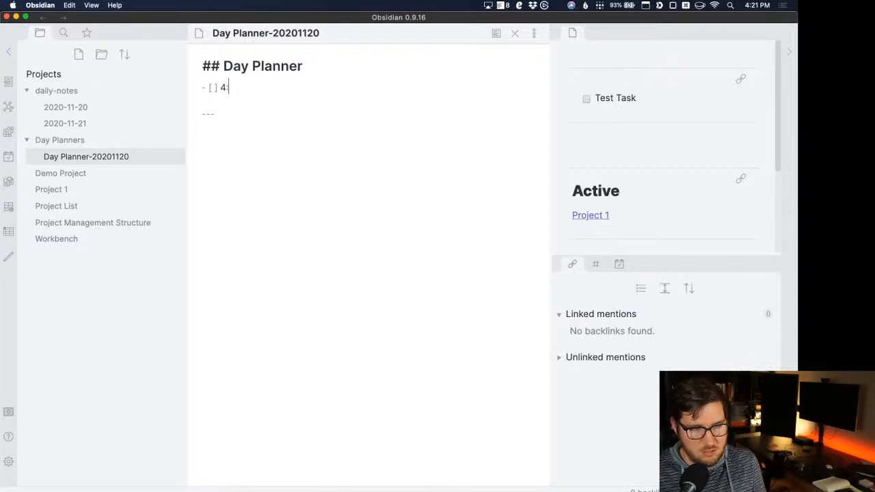
{"action": "key", "text": "BackSpace"}
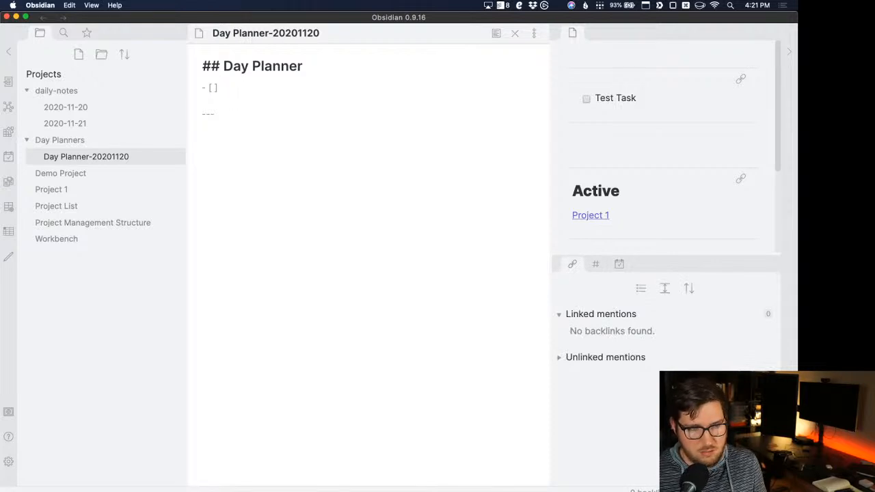
{"action": "type", "text": "16:30"}
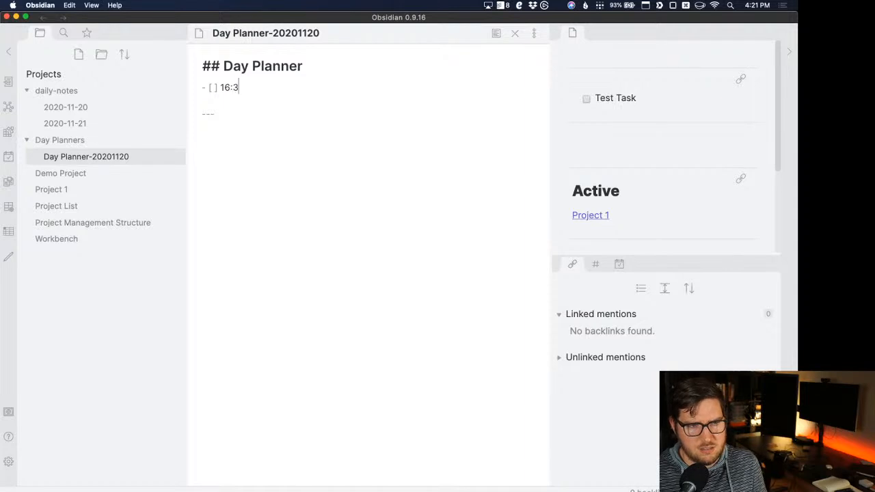
{"action": "key", "text": "BackSpace"}
{"action": "key", "text": "BackSpace"}
{"action": "key", "text": "BackSpace"}
{"action": "key", "text": "BackSpace"}
{"action": "key", "text": "BackSpace"}
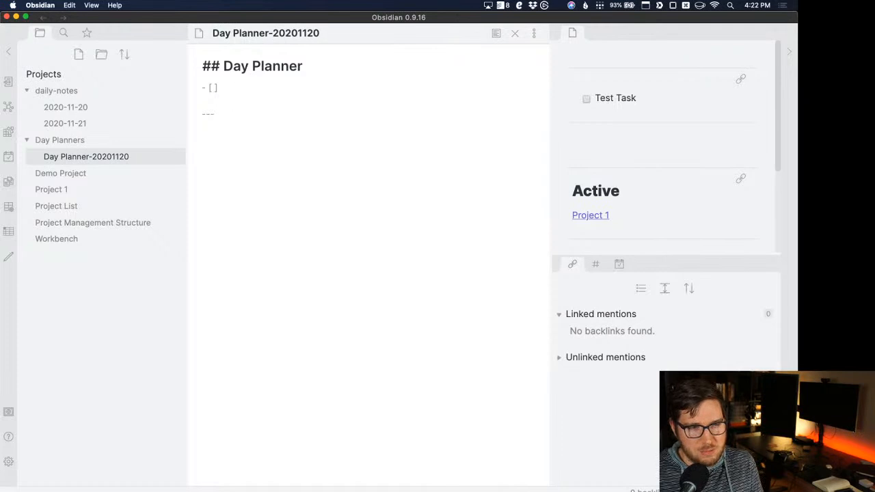
Fill in the empty checklist item of the day planner note with "16:30 Wrap up day".
{"action": "type", "text": "16:30"}
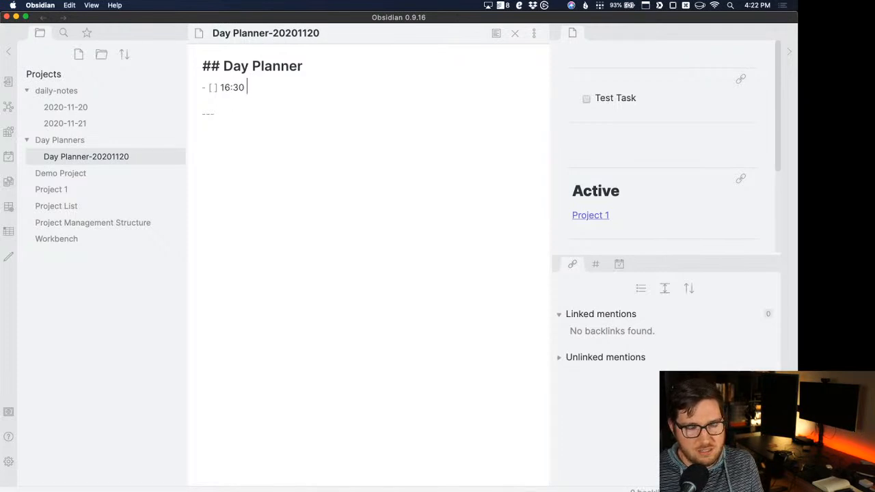
{"action": "type", "text": " W"}
{"action": "type", "text": "p day"}
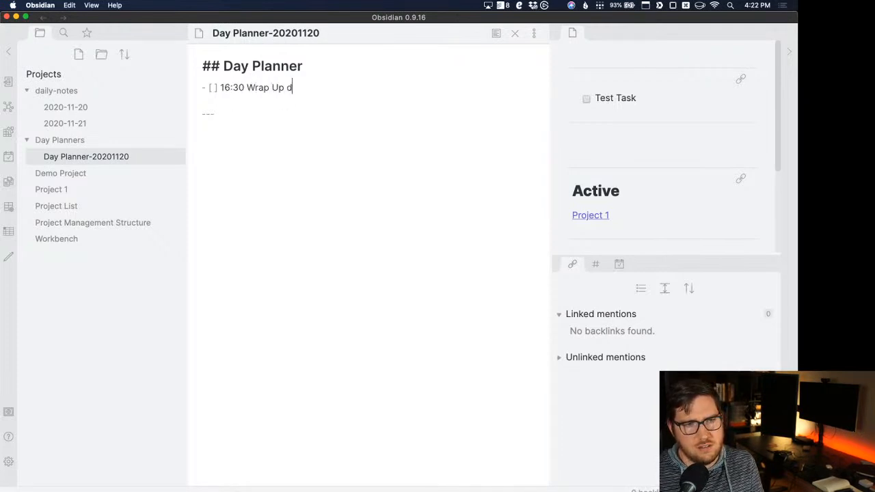
{"action": "key", "text": "BackSpace"}
{"action": "key", "text": "BackSpace"}
{"action": "key", "text": "BackSpace"}
{"action": "key", "text": "BackSpace"}
{"action": "key", "text": "BackSpace"}
{"action": "key", "text": "BackSpace"}
{"action": "type", "text": "up day"}
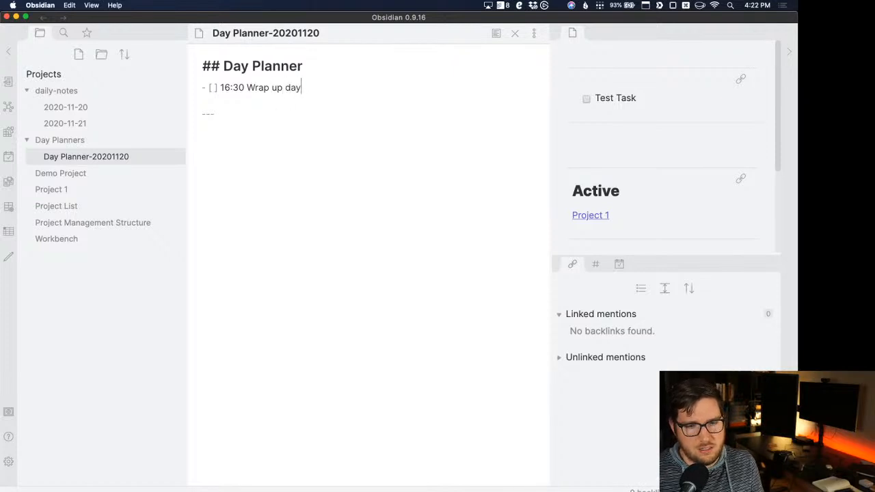
{"action": "left_click", "coordinate": [250, 112]}
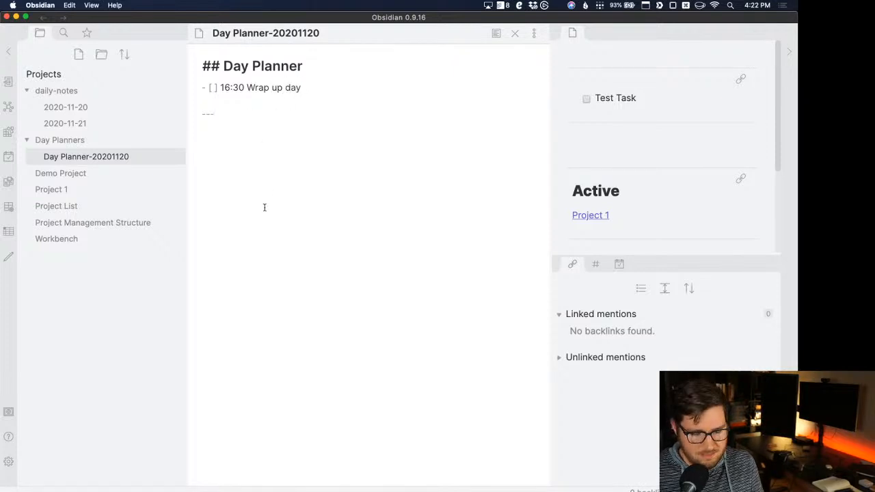
Show the Day Planner Timeline in the sidebar.
{"action": "key", "text": "super+p"}
{"action": "type", "text": "planner"}
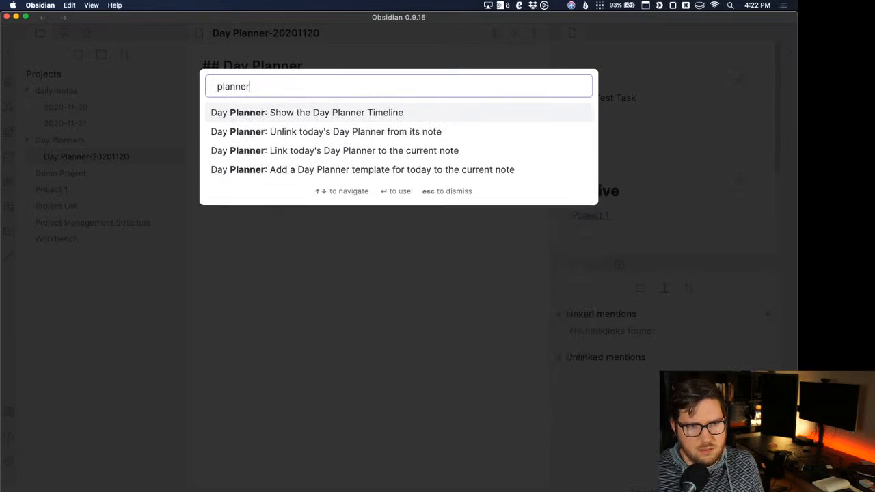
{"action": "left_click", "coordinate": [344, 115]}
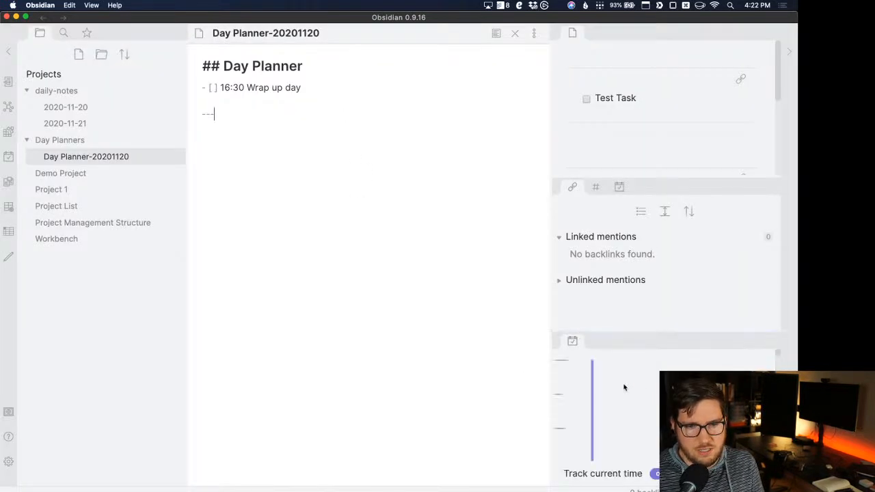
Examine the Day Planner timeline around the current-time marker and the 16:30 task.
{"action": "scroll", "coordinate": [662, 422], "scroll_direction": "down", "scroll_amount": 3}
{"action": "scroll", "coordinate": [656, 452], "scroll_direction": "up", "scroll_amount": 5}
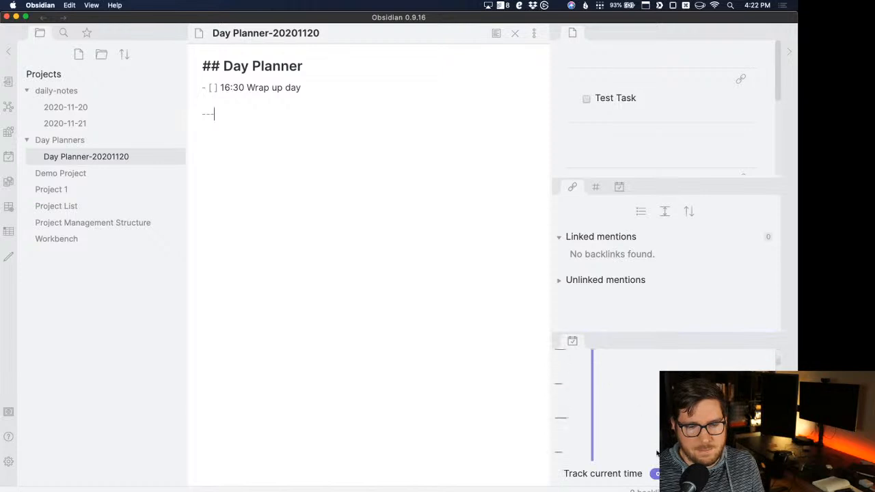
{"action": "scroll", "coordinate": [650, 436], "scroll_direction": "down", "scroll_amount": 5}
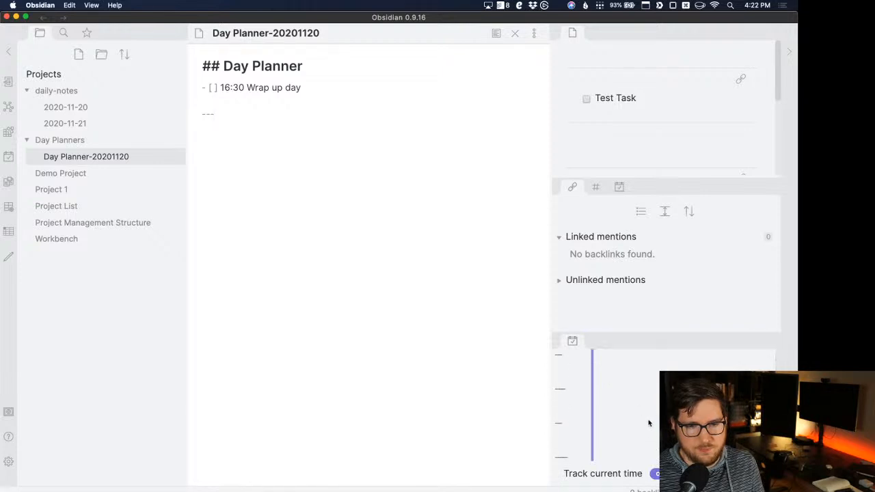
{"action": "scroll", "coordinate": [651, 417], "scroll_direction": "up", "scroll_amount": 2}
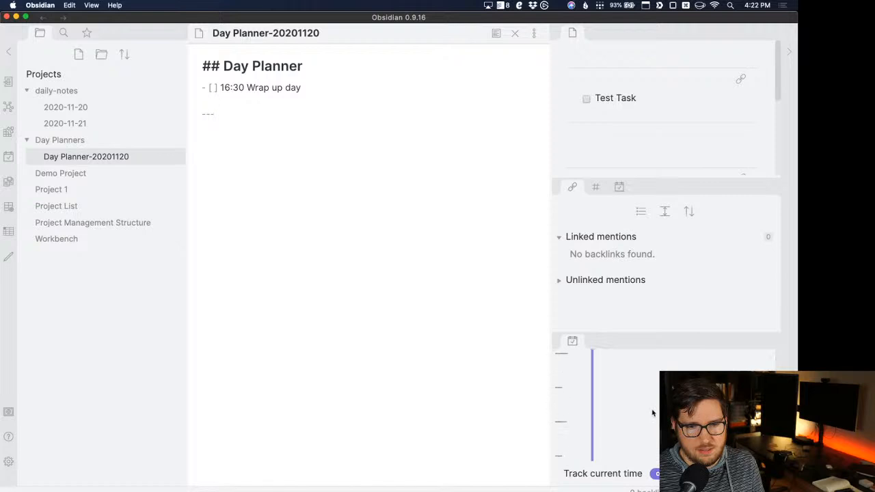
{"action": "scroll", "coordinate": [653, 411], "scroll_direction": "up", "scroll_amount": 3}
{"action": "scroll", "coordinate": [651, 412], "scroll_direction": "down", "scroll_amount": 2}
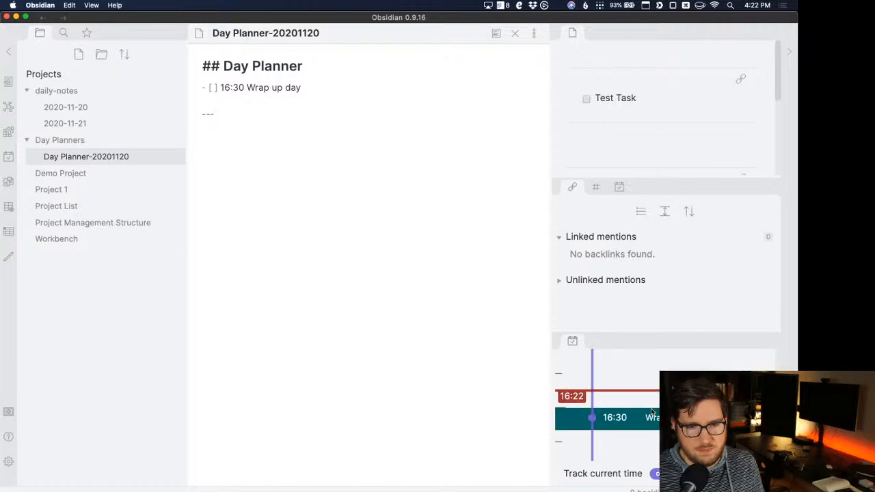
{"action": "scroll", "coordinate": [652, 408], "scroll_direction": "up", "scroll_amount": 4}
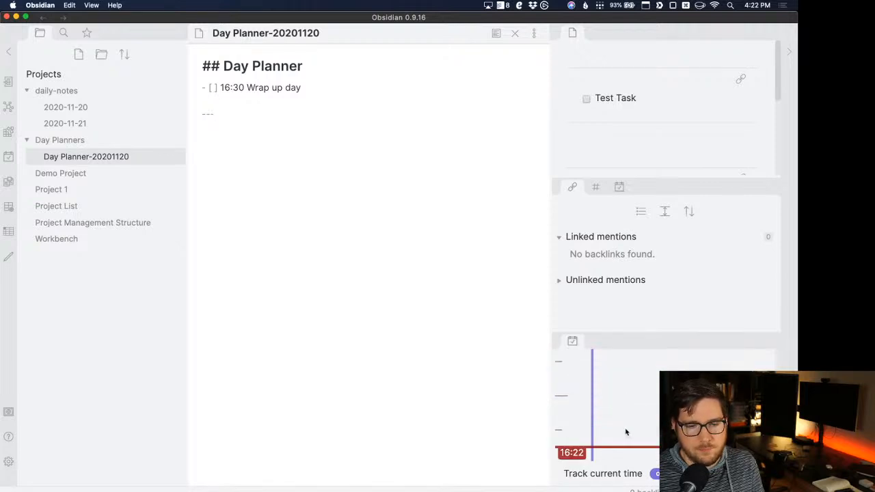
{"action": "scroll", "coordinate": [624, 430], "scroll_direction": "down", "scroll_amount": 1}
{"action": "scroll", "coordinate": [624, 429], "scroll_direction": "down", "scroll_amount": 1}
{"action": "scroll", "coordinate": [623, 385], "scroll_direction": "up", "scroll_amount": 3}
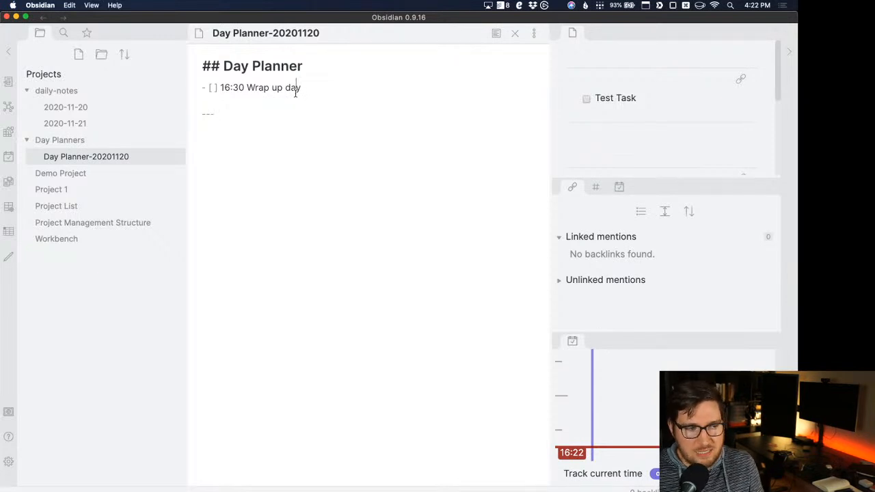
Look through the available Day Planner commands and run Show the Day Planner Timeline again.
{"action": "key", "text": "super+p"}
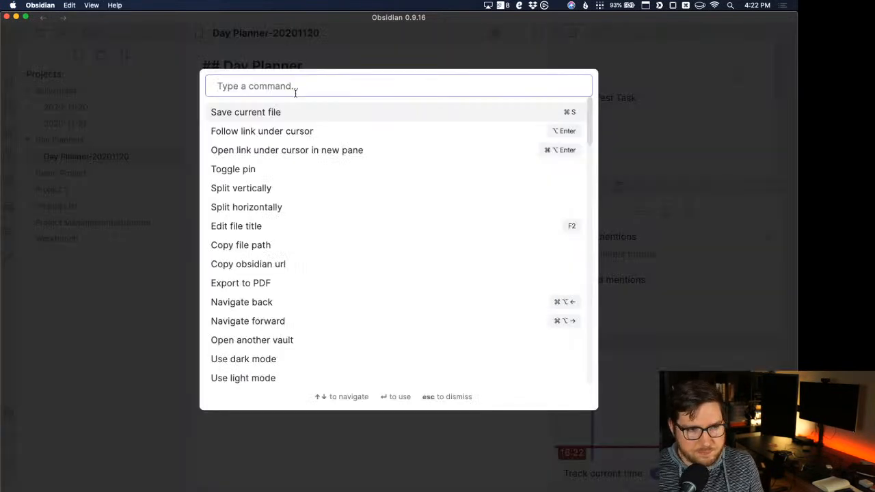
{"action": "type", "text": "day plann"}
{"action": "key", "text": "Down"}
{"action": "key", "text": "Down"}
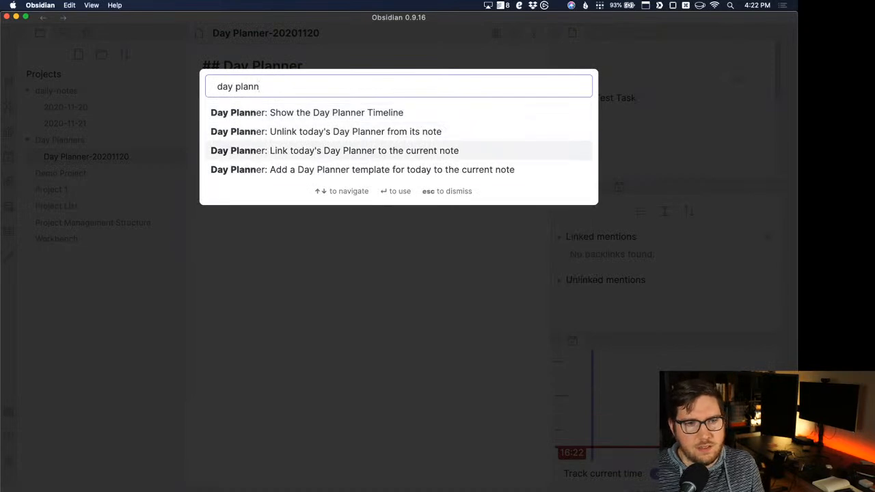
{"action": "key", "text": "Down"}
{"action": "key", "text": "Up"}
{"action": "key", "text": "Up"}
{"action": "key", "text": "Up"}
{"action": "key", "text": "Return"}
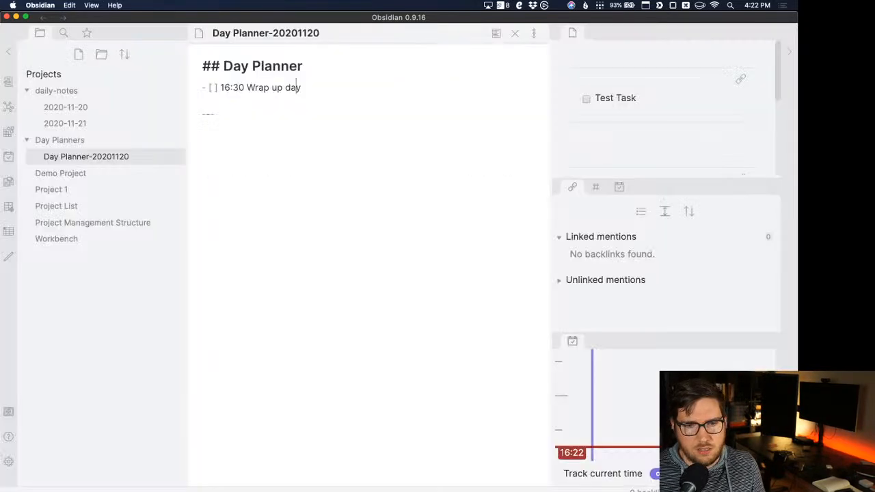
Try different sidebar positions for the Day Planner timeline and dock it in the group with the backlinks, tags and calendar.
{"action": "left_click_drag", "start_coordinate": [572, 340], "coordinate": [618, 244]}
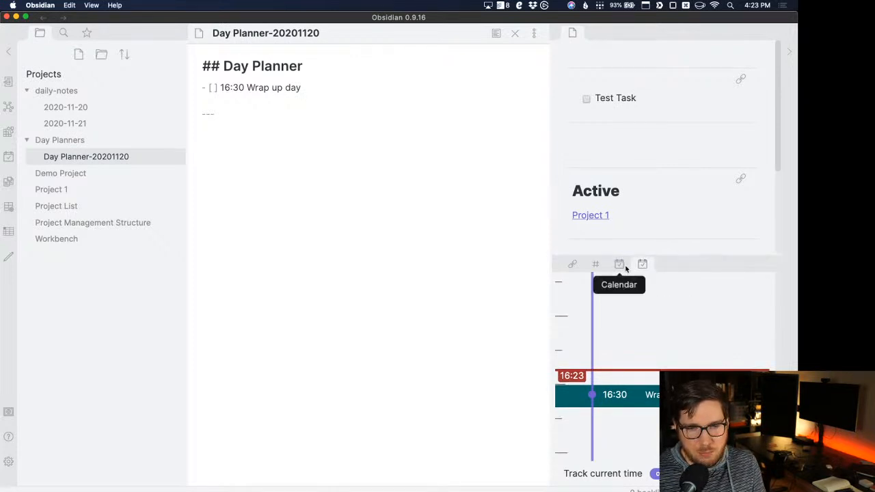
{"action": "left_click_drag", "start_coordinate": [643, 265], "coordinate": [663, 195]}
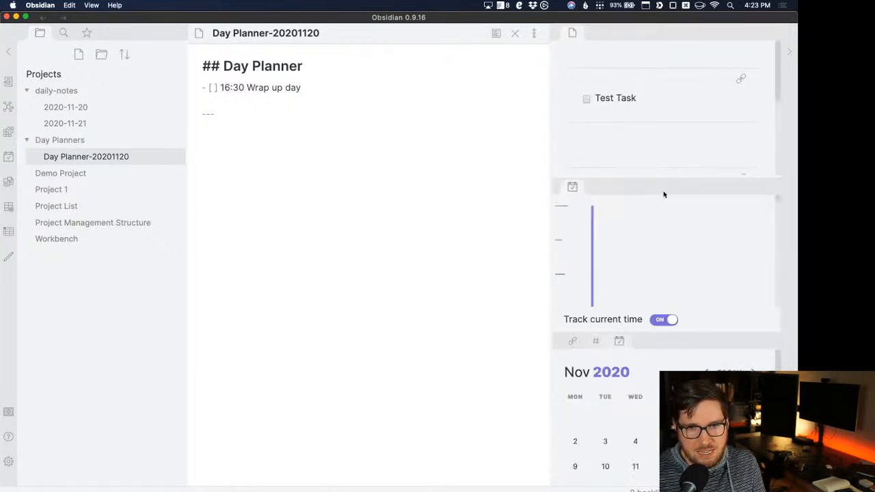
{"action": "left_click_drag", "start_coordinate": [572, 187], "coordinate": [627, 117]}
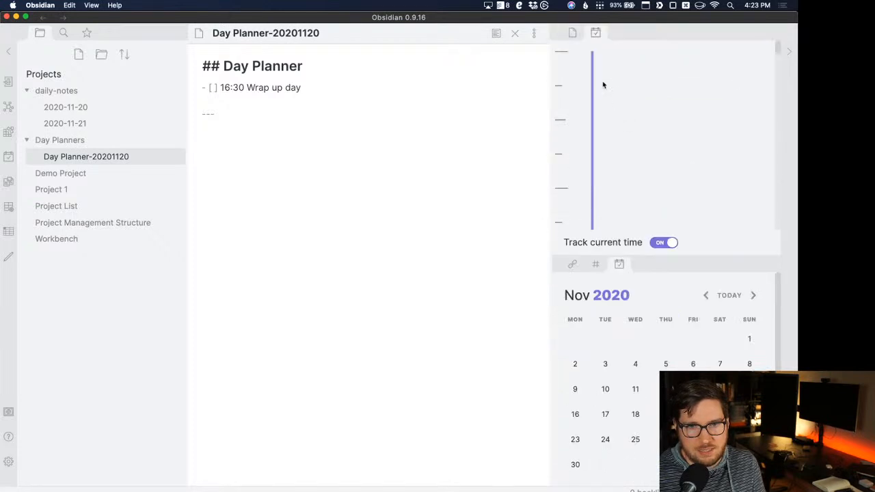
{"action": "left_click_drag", "start_coordinate": [595, 32], "coordinate": [639, 349]}
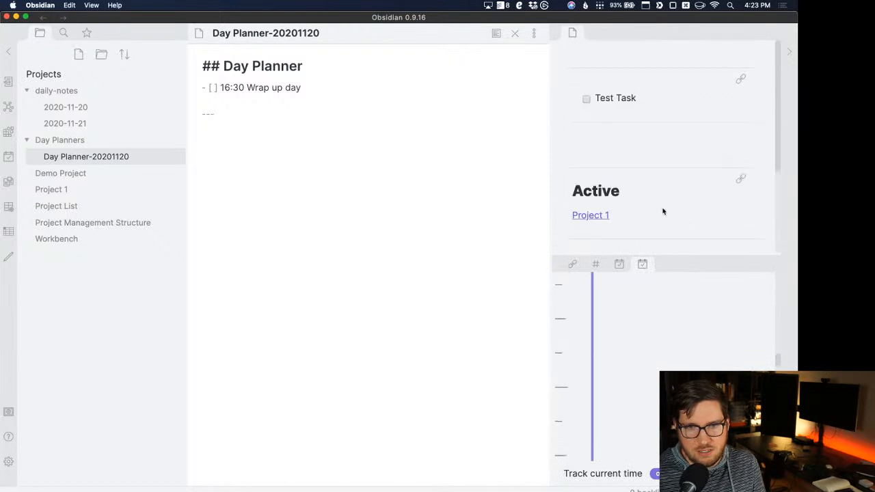
Add the task "17:00 Make dinner" below the wrap-up task and check both tasks on the timeline.
{"action": "left_click", "coordinate": [324, 87]}
{"action": "key", "text": "Return"}
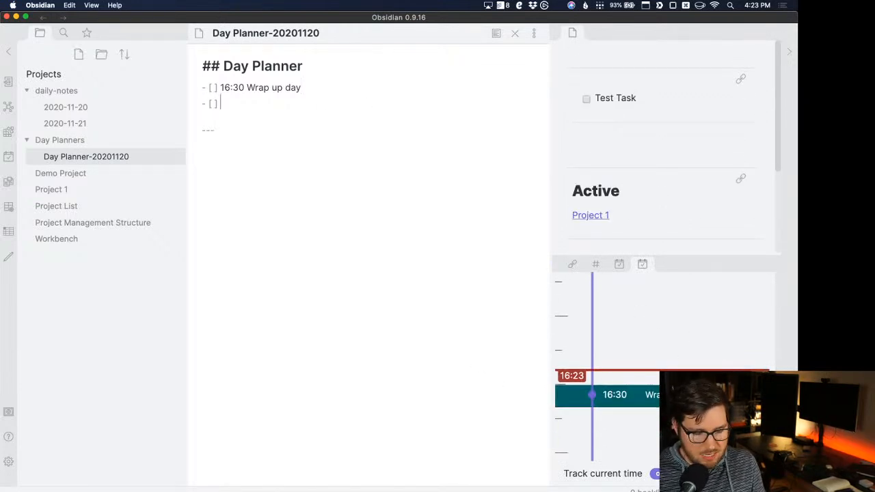
{"action": "type", "text": "17"}
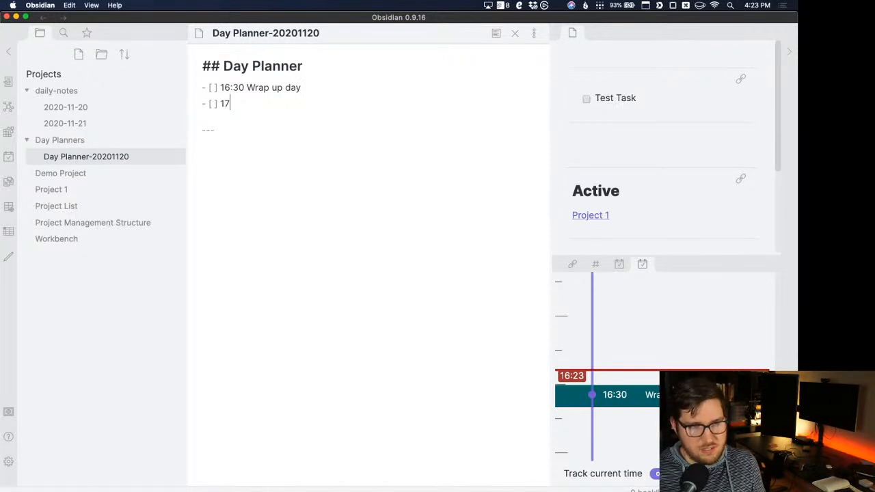
{"action": "type", "text": ":00 Make dinner"}
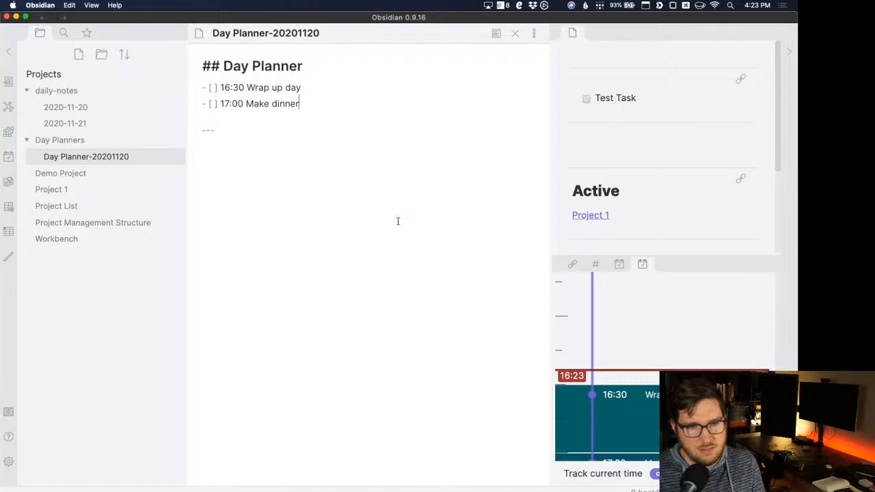
{"action": "scroll", "coordinate": [568, 338], "scroll_direction": "down", "scroll_amount": 2}
{"action": "scroll", "coordinate": [631, 392], "scroll_direction": "up", "scroll_amount": 1}
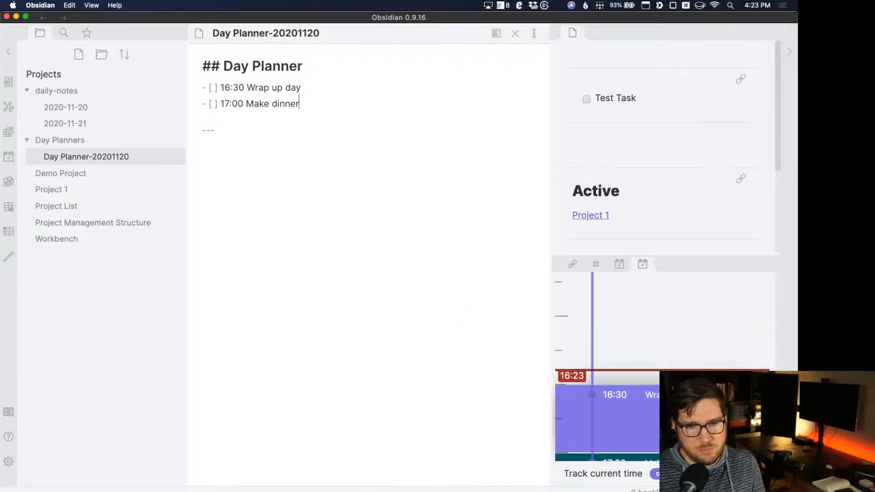
{"action": "scroll", "coordinate": [659, 413], "scroll_direction": "down", "scroll_amount": 1}
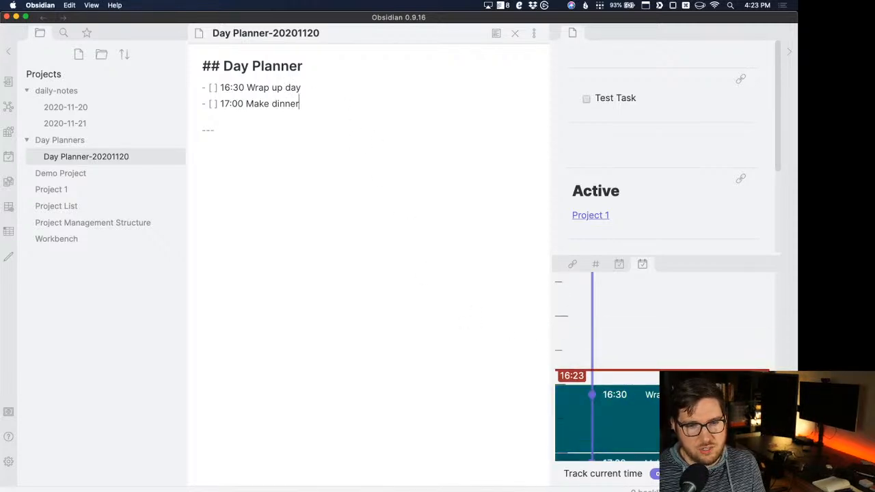
{"action": "left_click", "coordinate": [660, 473]}
{"action": "scroll", "coordinate": [623, 403], "scroll_direction": "down", "scroll_amount": 2}
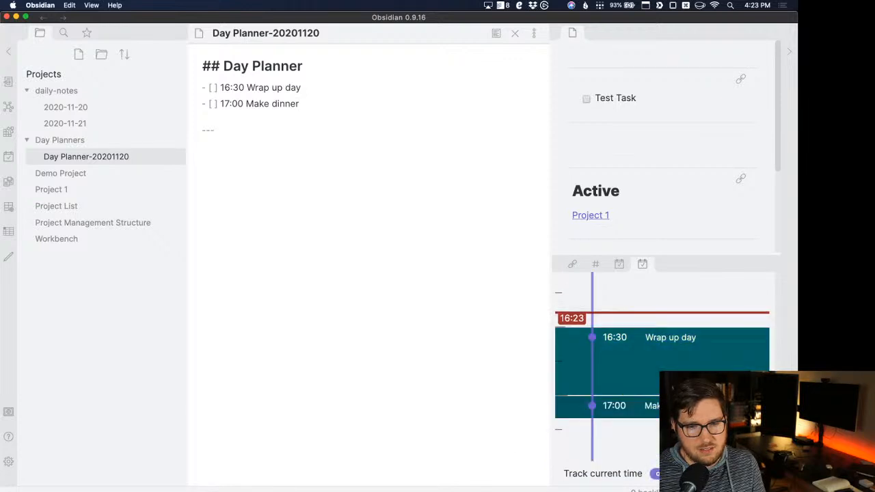
{"action": "scroll", "coordinate": [558, 407], "scroll_direction": "up", "scroll_amount": 2}
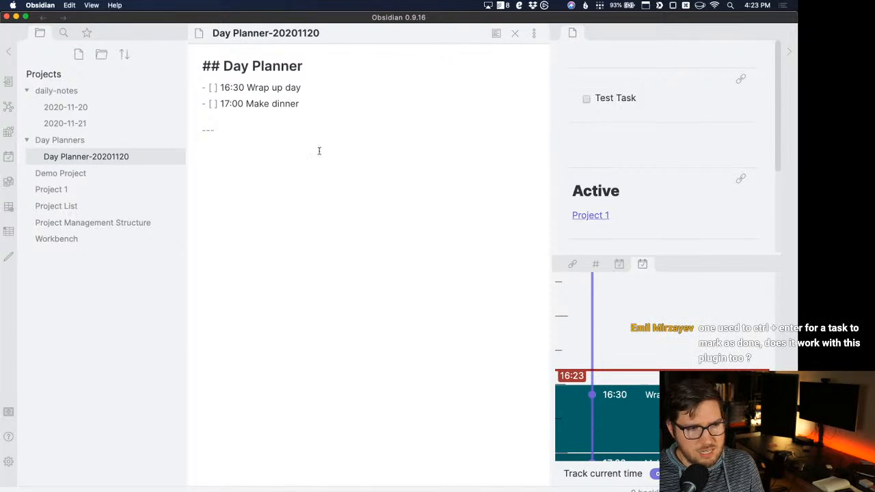
{"action": "left_click", "coordinate": [322, 104]}
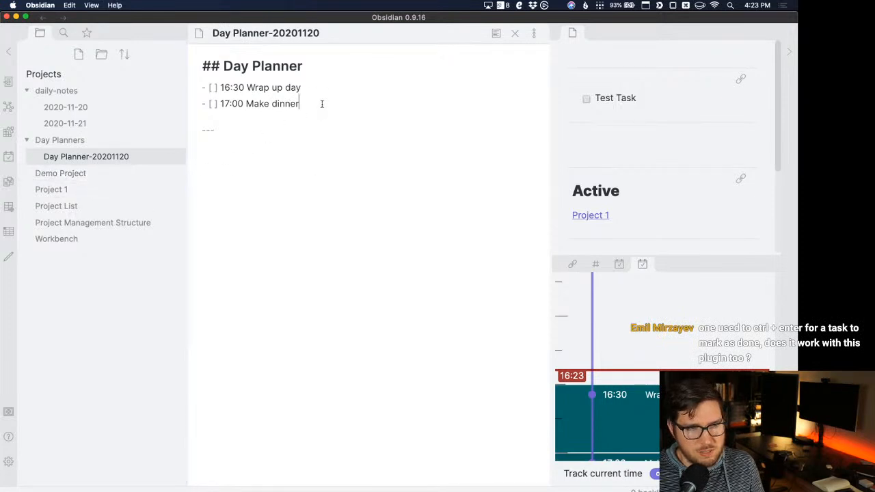
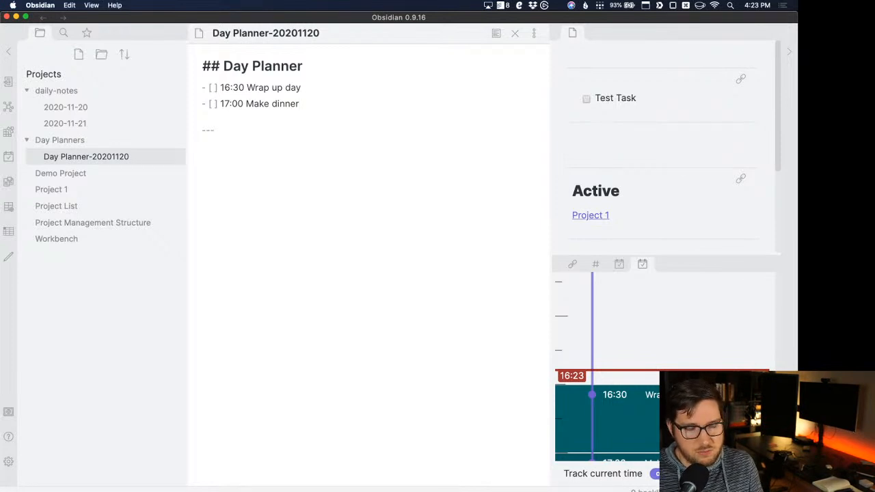
{"action": "key", "text": "Return"}
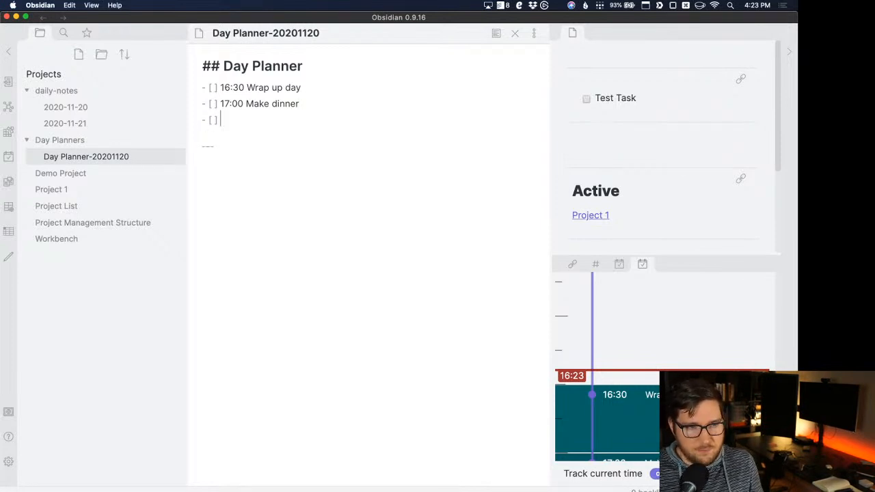
{"action": "key", "text": "BackSpace"}
{"action": "key", "text": "BackSpace"}
{"action": "key", "text": "BackSpace"}
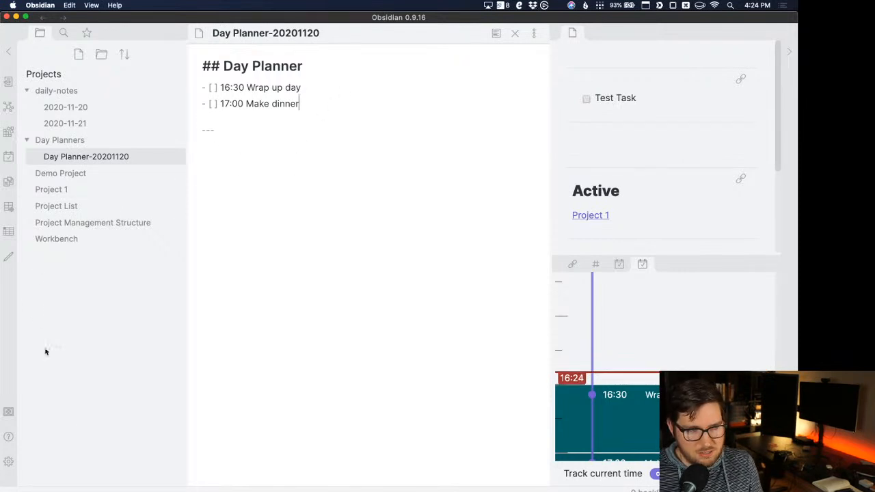
Open the Day Planner plugin's description from the installed third-party plugins and skim its documentation from Usage to the Timeline View.
{"action": "left_click", "coordinate": [10, 465]}
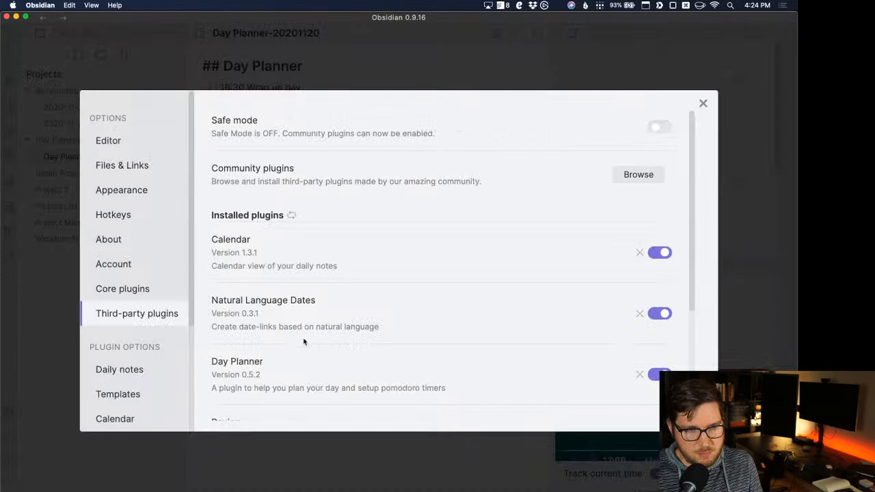
{"action": "scroll", "coordinate": [342, 321], "scroll_direction": "down", "scroll_amount": 3}
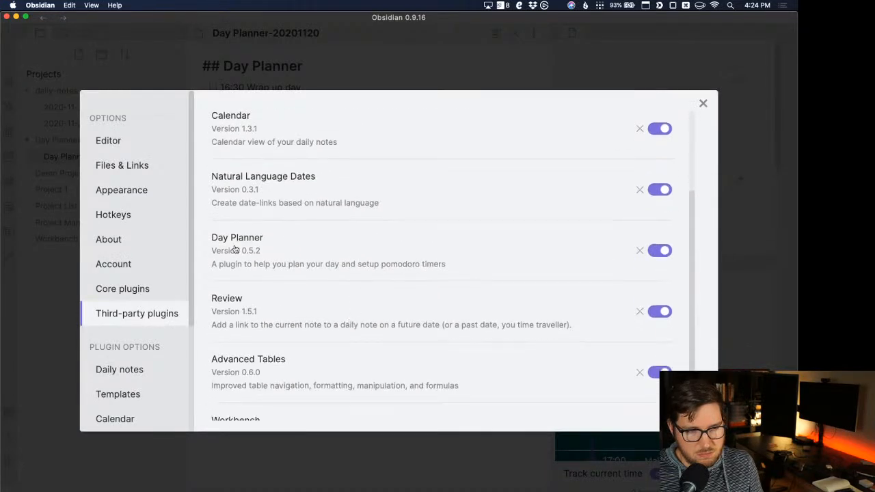
{"action": "left_click", "coordinate": [239, 239]}
{"action": "scroll", "coordinate": [496, 242], "scroll_direction": "down", "scroll_amount": 5}
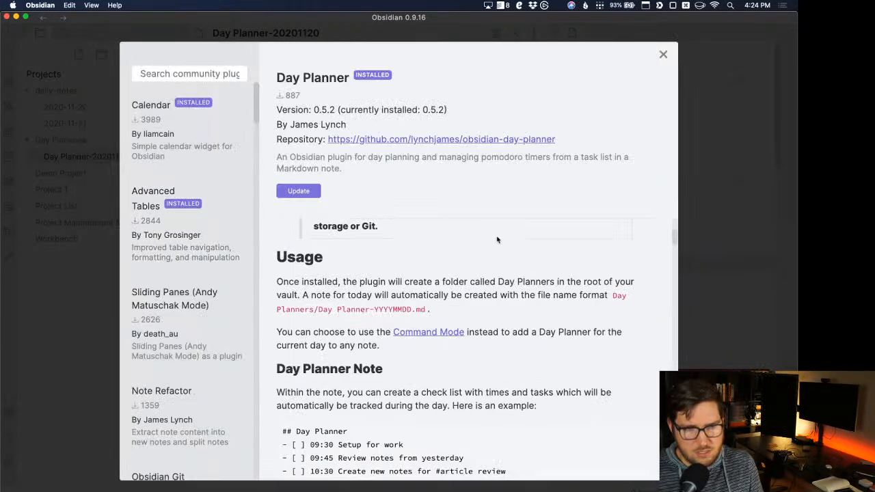
{"action": "scroll", "coordinate": [473, 314], "scroll_direction": "down", "scroll_amount": 6}
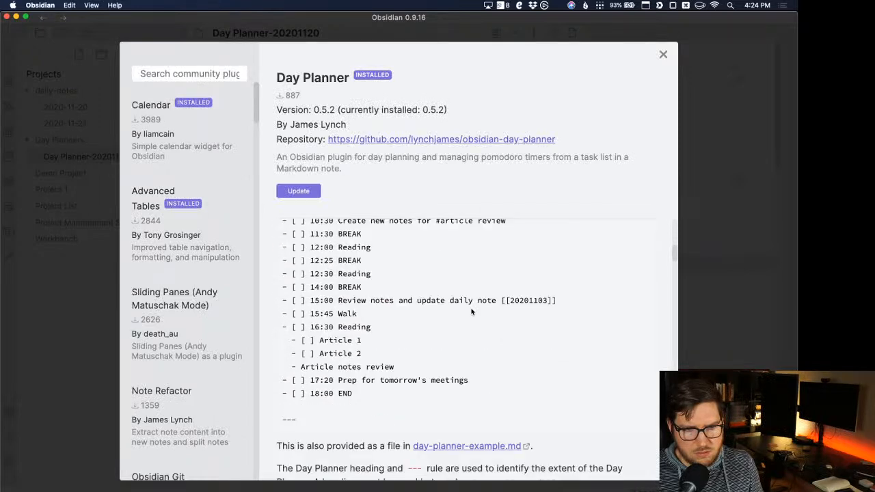
{"action": "scroll", "coordinate": [363, 367], "scroll_direction": "down", "scroll_amount": 10}
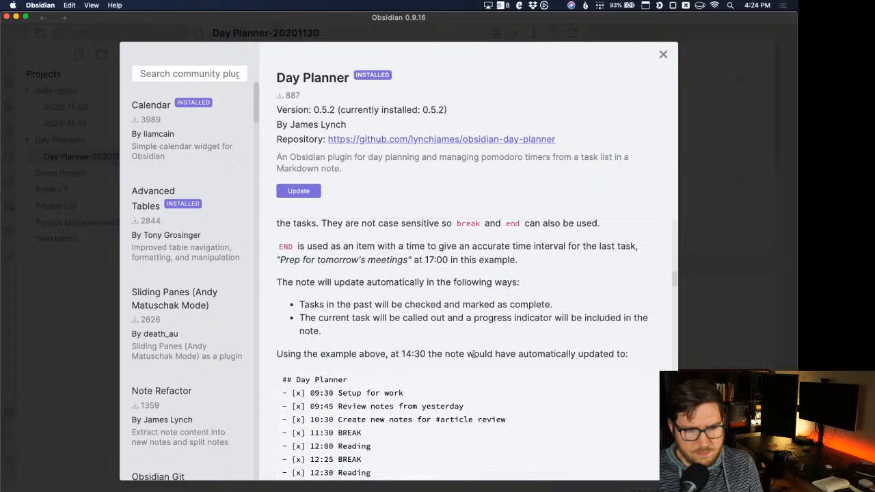
{"action": "scroll", "coordinate": [473, 354], "scroll_direction": "down", "scroll_amount": 15}
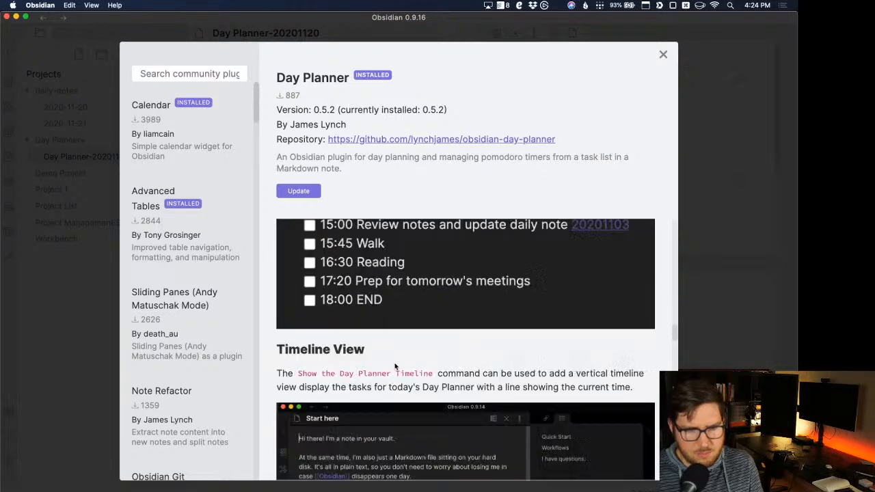
{"action": "scroll", "coordinate": [413, 408], "scroll_direction": "down", "scroll_amount": 10}
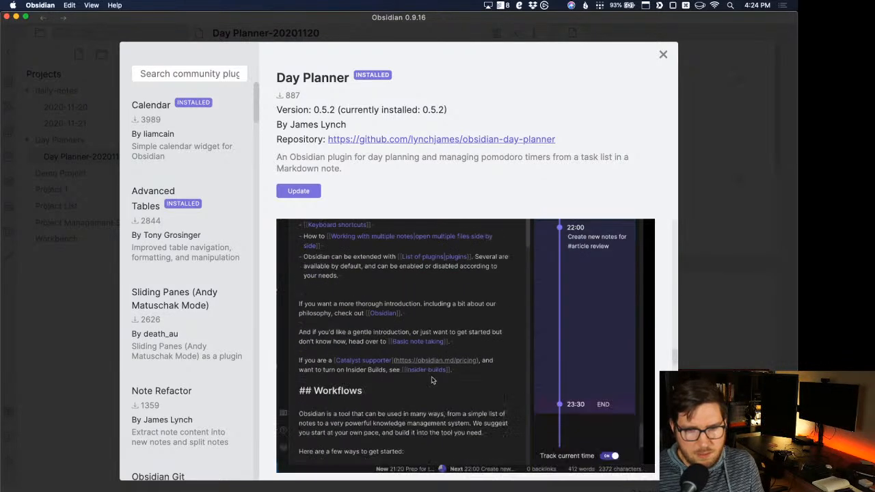
Look through the Day Planner documentation on the status bar, configuration modes, Mermaid Gantt, task notification, commands and manual installation.
{"action": "scroll", "coordinate": [431, 380], "scroll_direction": "down", "scroll_amount": 5}
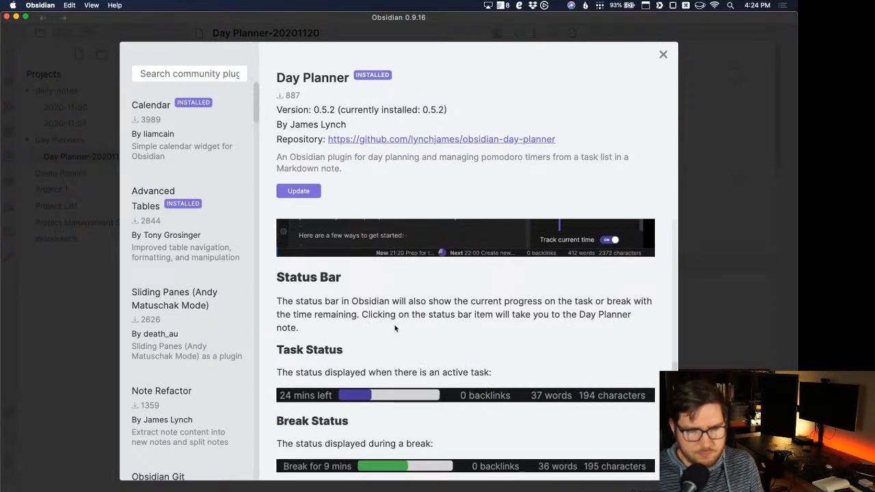
{"action": "scroll", "coordinate": [395, 329], "scroll_direction": "down", "scroll_amount": 5}
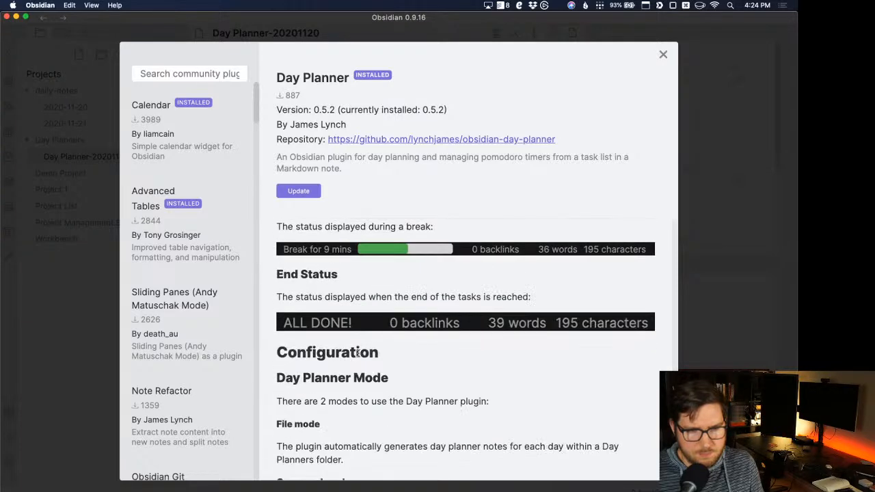
{"action": "scroll", "coordinate": [357, 352], "scroll_direction": "down", "scroll_amount": 9}
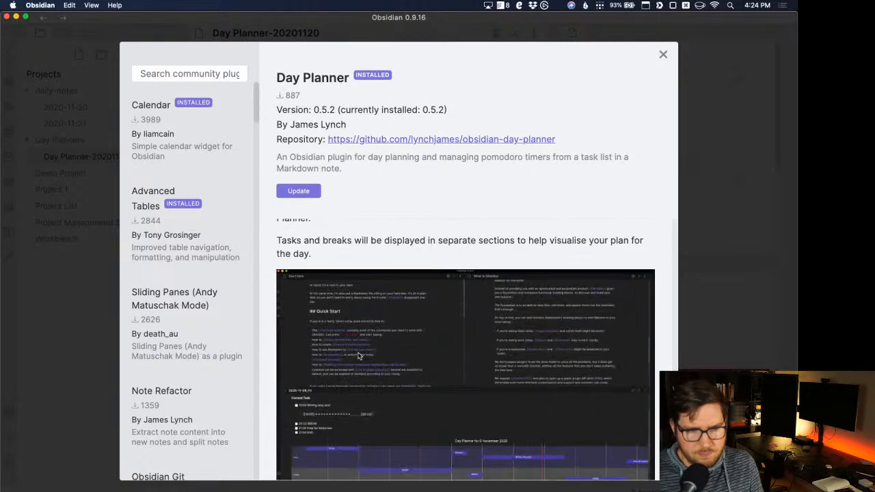
{"action": "scroll", "coordinate": [357, 352], "scroll_direction": "down", "scroll_amount": 8}
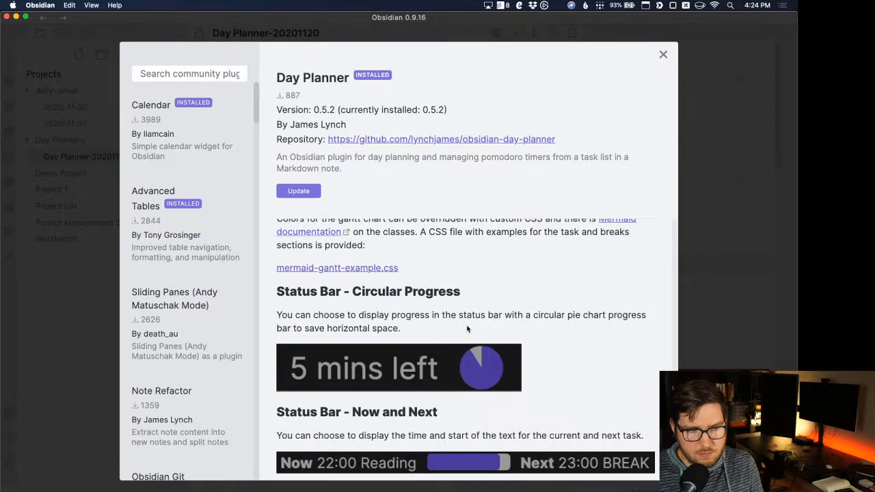
{"action": "left_click_drag", "start_coordinate": [279, 292], "coordinate": [458, 326]}
{"action": "left_click", "coordinate": [471, 320]}
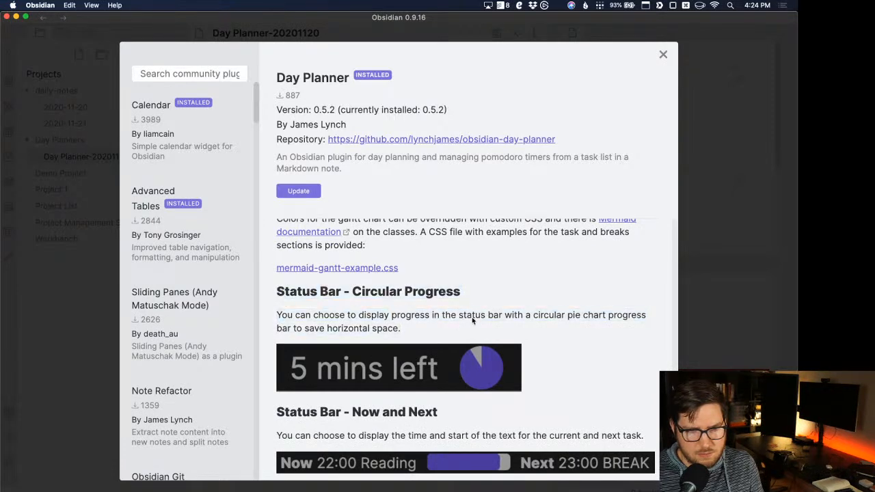
{"action": "scroll", "coordinate": [488, 312], "scroll_direction": "down", "scroll_amount": 10}
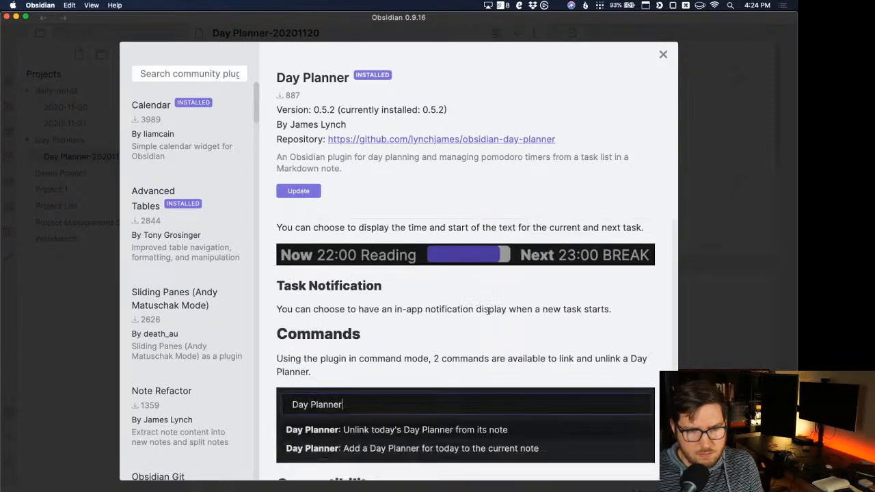
{"action": "scroll", "coordinate": [488, 313], "scroll_direction": "down", "scroll_amount": 10}
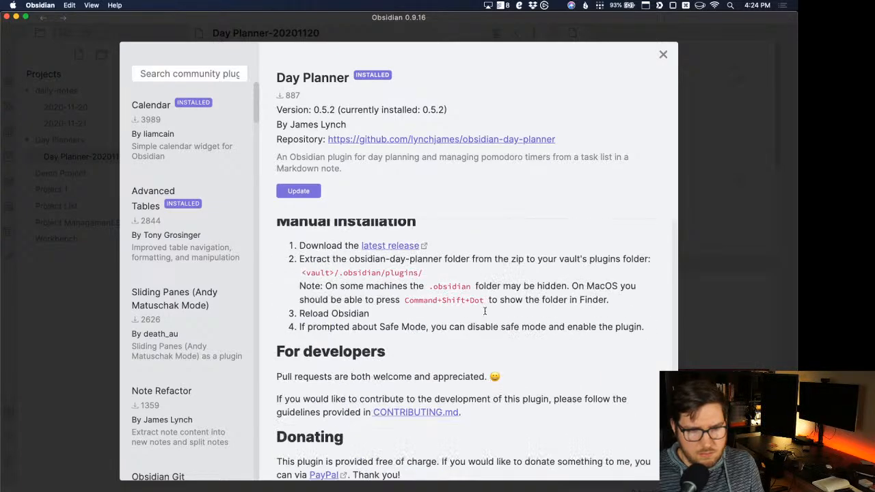
Return to the introduction of the Day Planner documentation and read the early alpha notice about test vaults and backups.
{"action": "scroll", "coordinate": [488, 327], "scroll_direction": "up", "scroll_amount": 15}
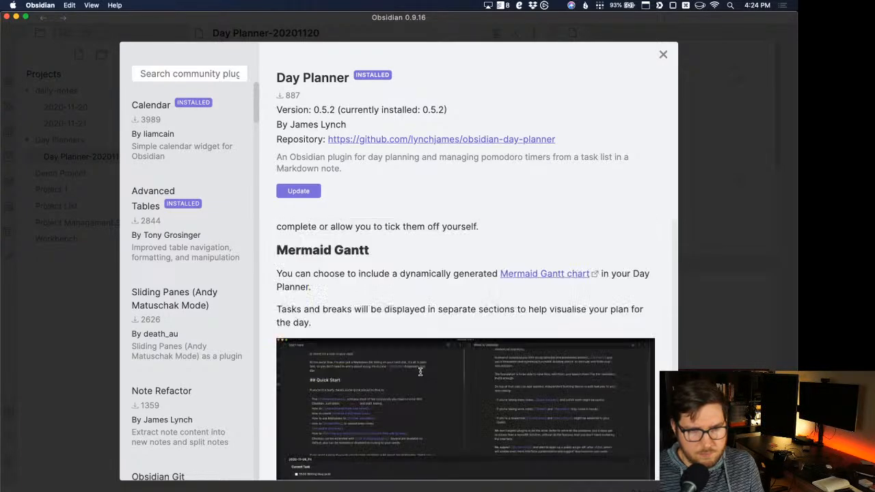
{"action": "scroll", "coordinate": [419, 371], "scroll_direction": "up", "scroll_amount": 15}
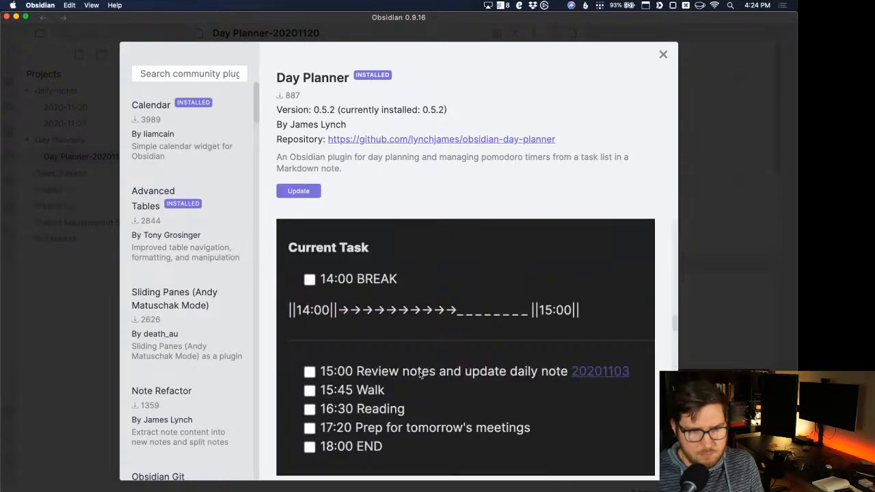
{"action": "scroll", "coordinate": [419, 373], "scroll_direction": "up", "scroll_amount": 8}
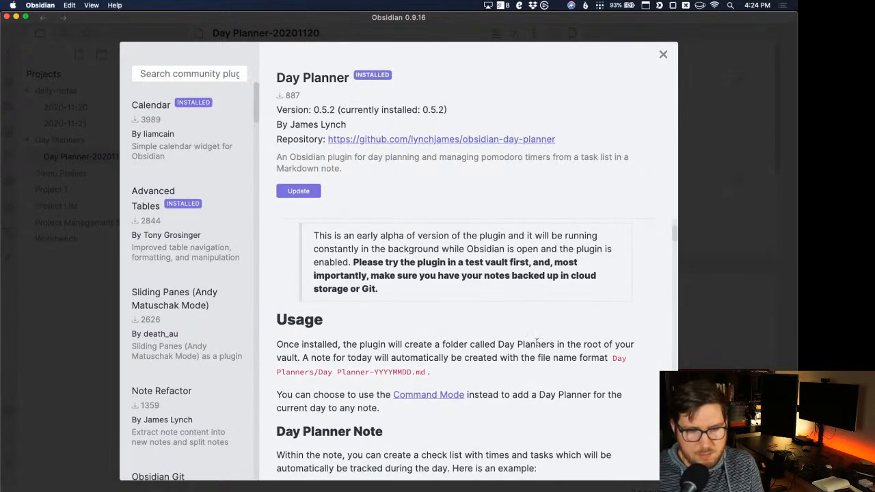
{"action": "scroll", "coordinate": [537, 341], "scroll_direction": "up", "scroll_amount": 3}
{"action": "scroll", "coordinate": [537, 343], "scroll_direction": "down", "scroll_amount": 5}
{"action": "scroll", "coordinate": [536, 346], "scroll_direction": "up", "scroll_amount": 5}
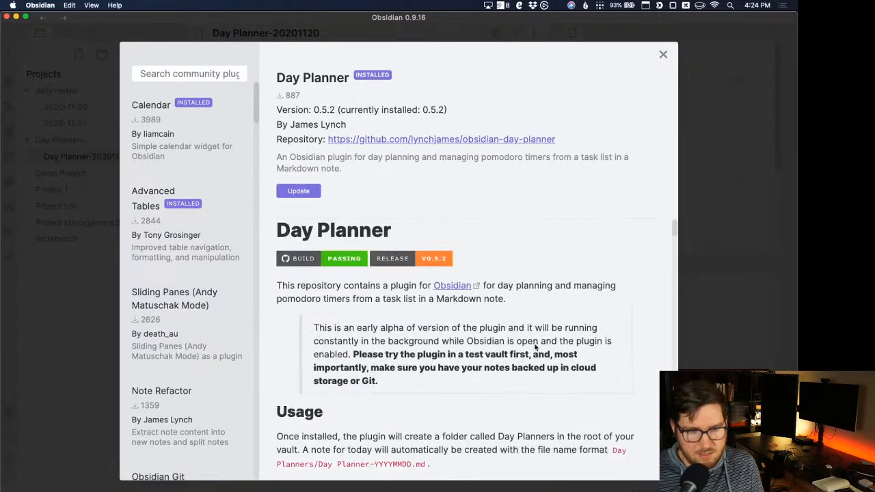
{"action": "left_click_drag", "start_coordinate": [312, 330], "coordinate": [369, 384]}
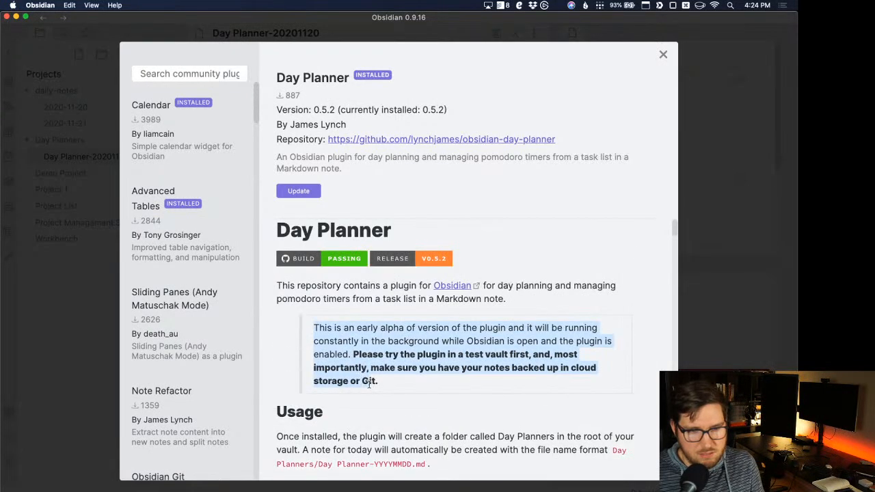
{"action": "left_click", "coordinate": [391, 386]}
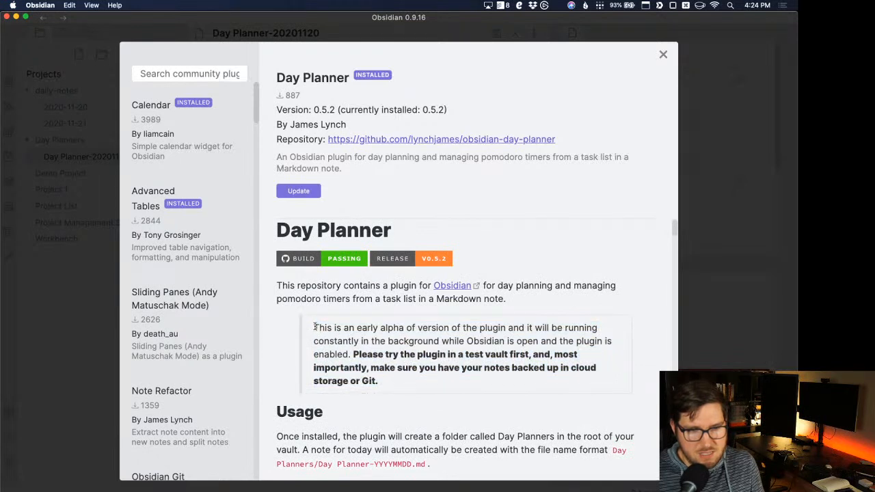
{"action": "left_click_drag", "start_coordinate": [314, 327], "coordinate": [354, 353]}
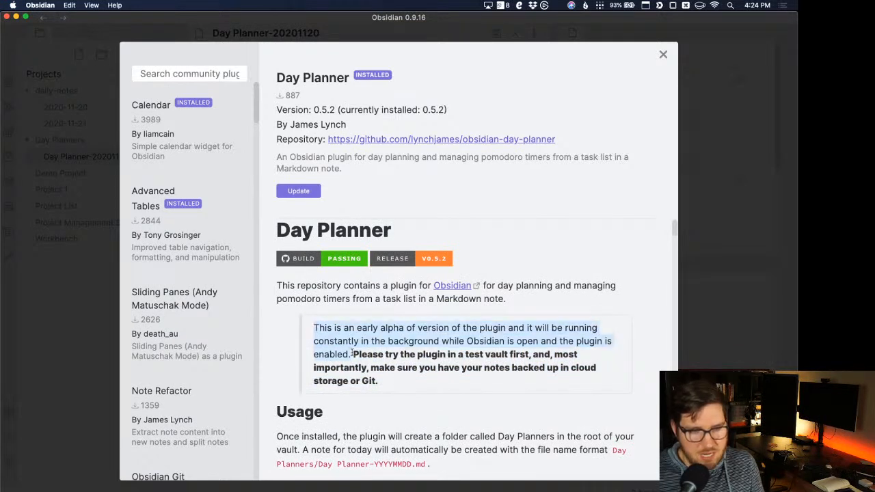
{"action": "left_click", "coordinate": [353, 354]}
{"action": "left_click_drag", "start_coordinate": [385, 381], "coordinate": [354, 355]}
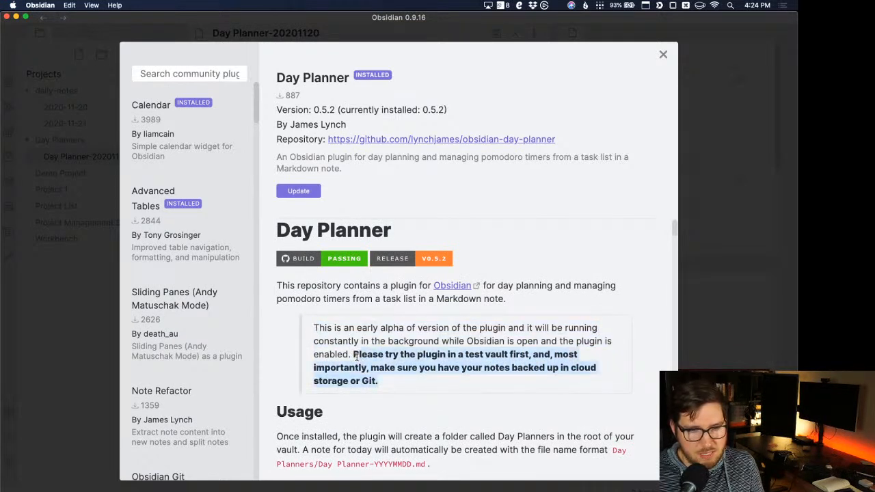
{"action": "left_click", "coordinate": [431, 329]}
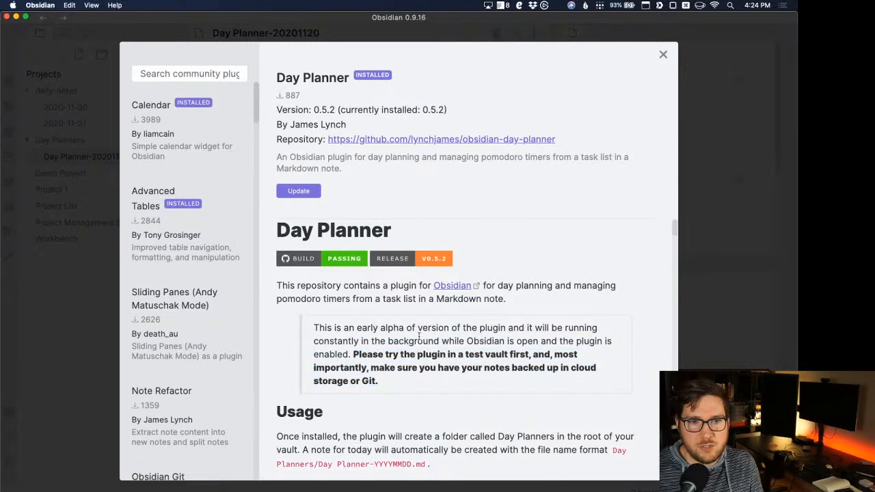
Read the Usage and Day Planner Note sections, covering the example checklist, task time format, BREAK and END keywords and automatic updates.
{"action": "scroll", "coordinate": [431, 336], "scroll_direction": "down", "scroll_amount": 3}
{"action": "scroll", "coordinate": [444, 338], "scroll_direction": "down", "scroll_amount": 2}
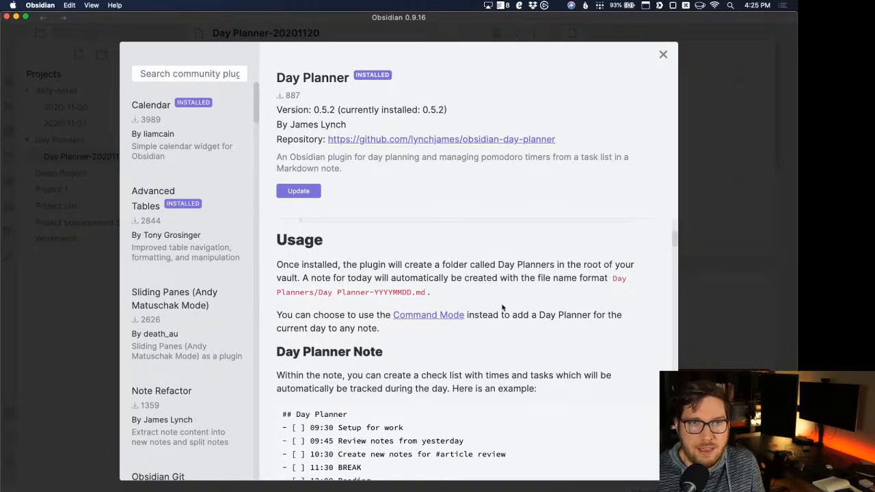
{"action": "scroll", "coordinate": [489, 294], "scroll_direction": "down", "scroll_amount": 4}
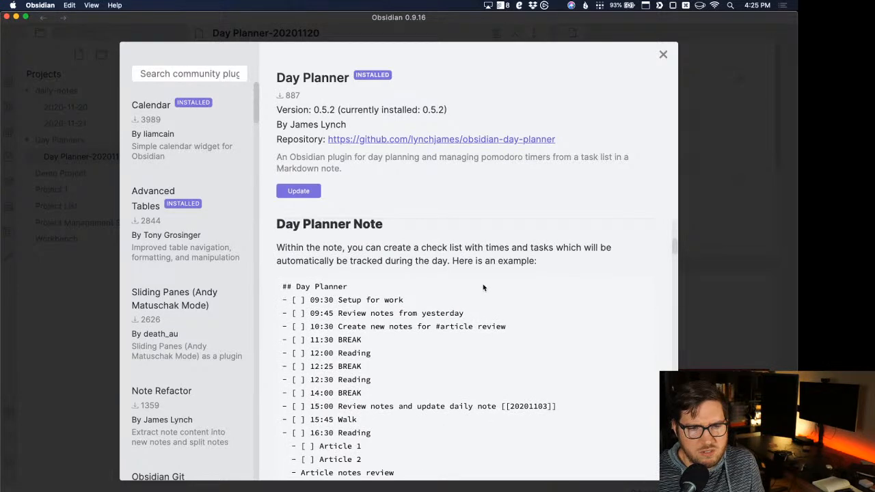
{"action": "scroll", "coordinate": [483, 287], "scroll_direction": "down", "scroll_amount": 5}
{"action": "scroll", "coordinate": [468, 319], "scroll_direction": "down", "scroll_amount": 3}
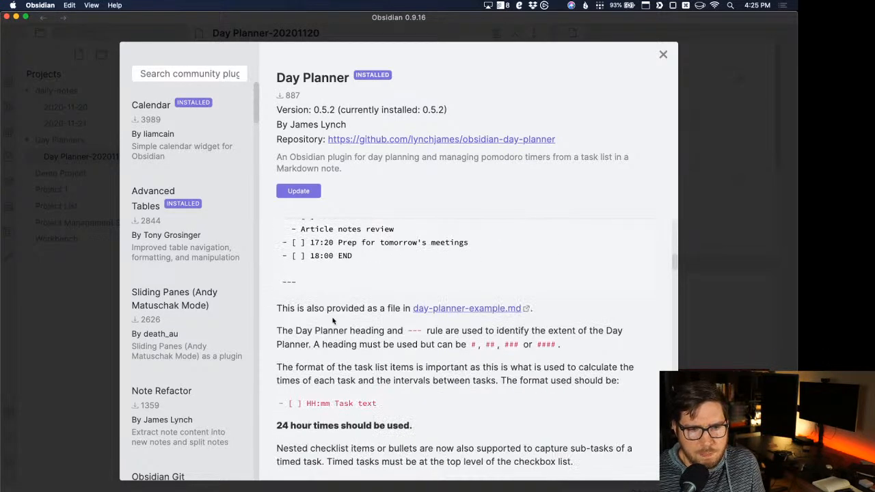
{"action": "scroll", "coordinate": [334, 321], "scroll_direction": "down", "scroll_amount": 3}
{"action": "scroll", "coordinate": [338, 325], "scroll_direction": "down", "scroll_amount": 3}
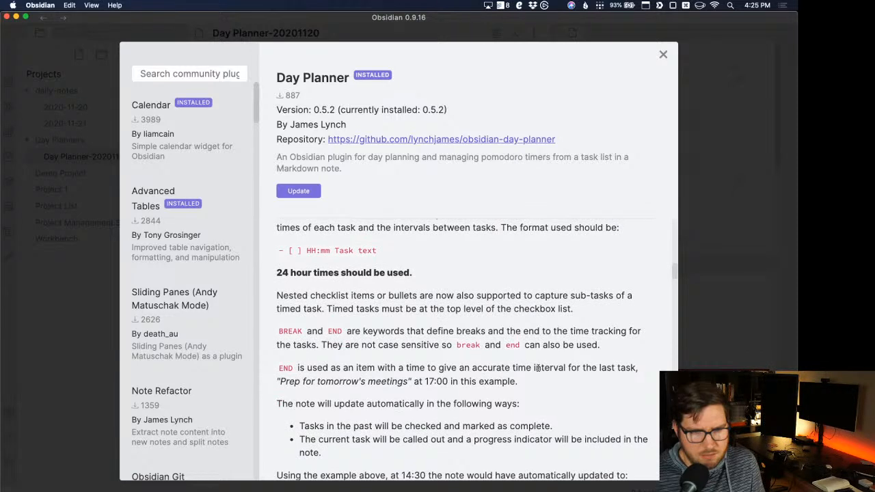
{"action": "scroll", "coordinate": [504, 371], "scroll_direction": "down", "scroll_amount": 2}
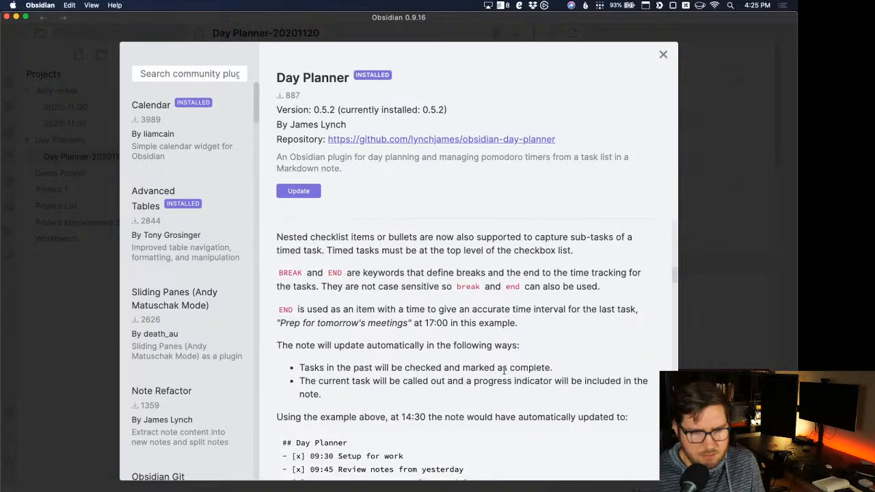
{"action": "scroll", "coordinate": [334, 389], "scroll_direction": "down", "scroll_amount": 4}
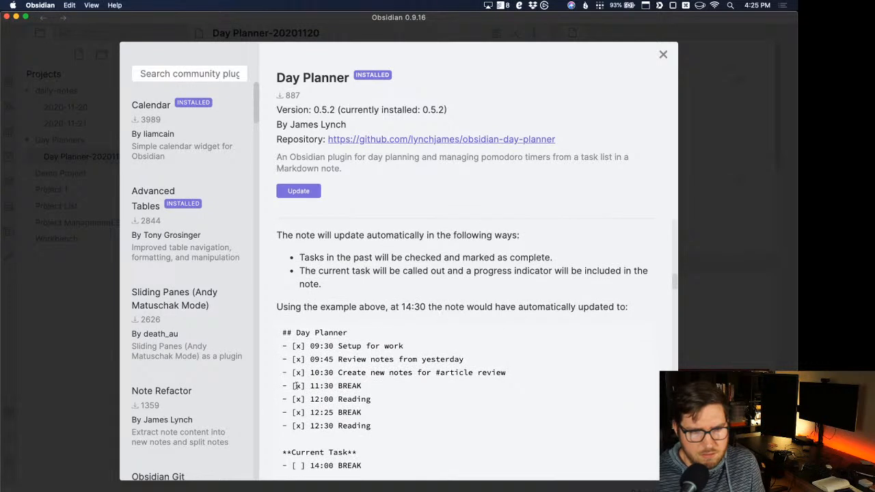
Examine the automatically updated example note, its current task and progress indicator, and continue through the preview to the Timeline View section.
{"action": "scroll", "coordinate": [382, 389], "scroll_direction": "down", "scroll_amount": 3}
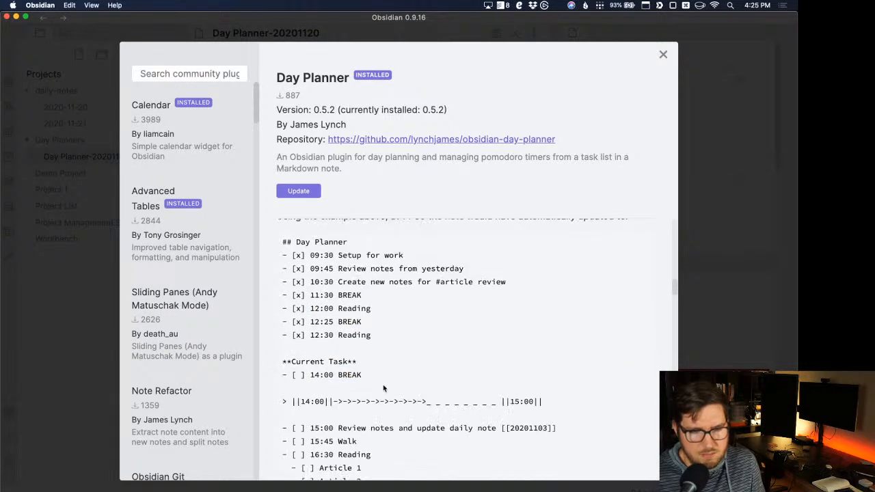
{"action": "left_click_drag", "start_coordinate": [284, 374], "coordinate": [384, 376]}
{"action": "left_click", "coordinate": [412, 377]}
{"action": "scroll", "coordinate": [412, 375], "scroll_direction": "down", "scroll_amount": 1}
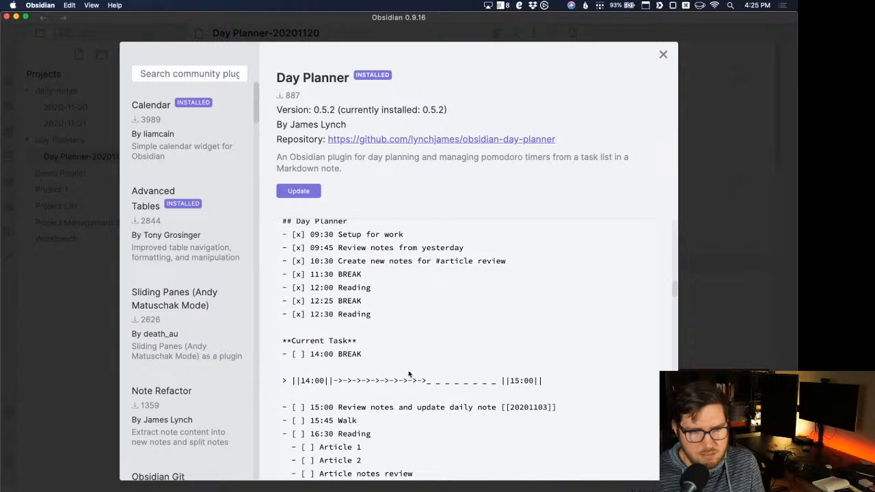
{"action": "left_click_drag", "start_coordinate": [285, 383], "coordinate": [574, 383]}
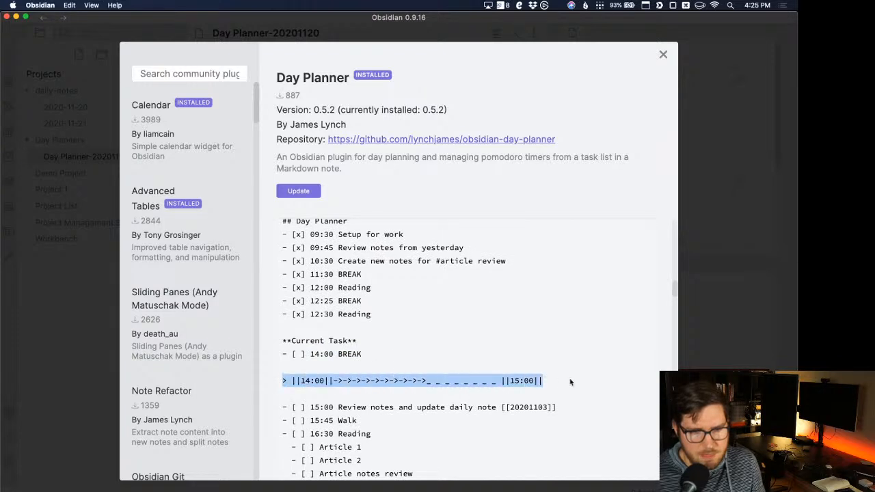
{"action": "scroll", "coordinate": [561, 362], "scroll_direction": "down", "scroll_amount": 3}
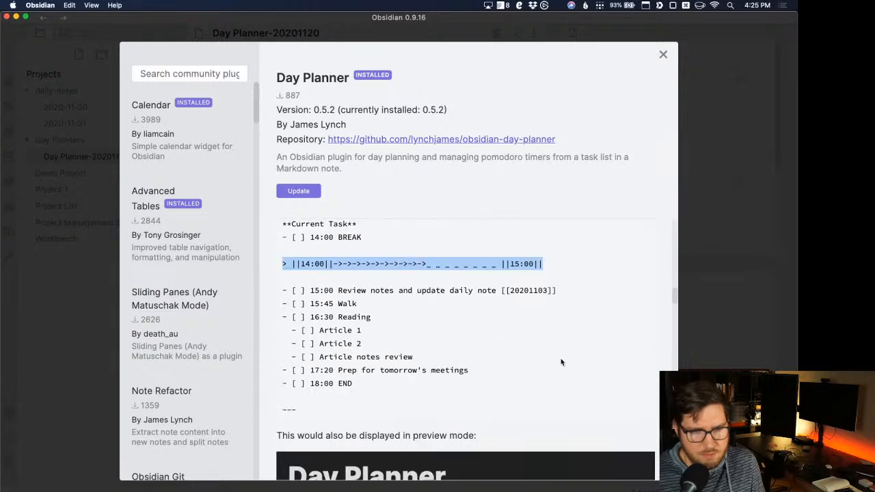
{"action": "scroll", "coordinate": [560, 362], "scroll_direction": "up", "scroll_amount": 3}
{"action": "scroll", "coordinate": [560, 362], "scroll_direction": "down", "scroll_amount": 4}
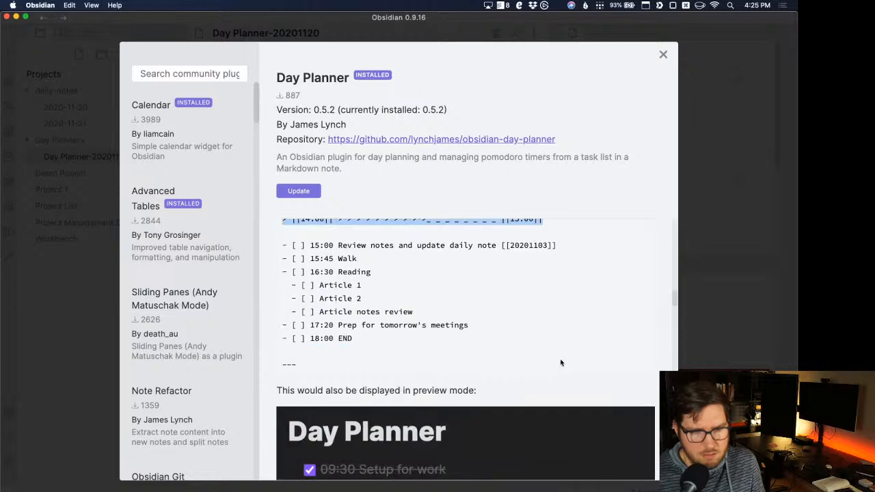
{"action": "scroll", "coordinate": [560, 362], "scroll_direction": "down", "scroll_amount": 10}
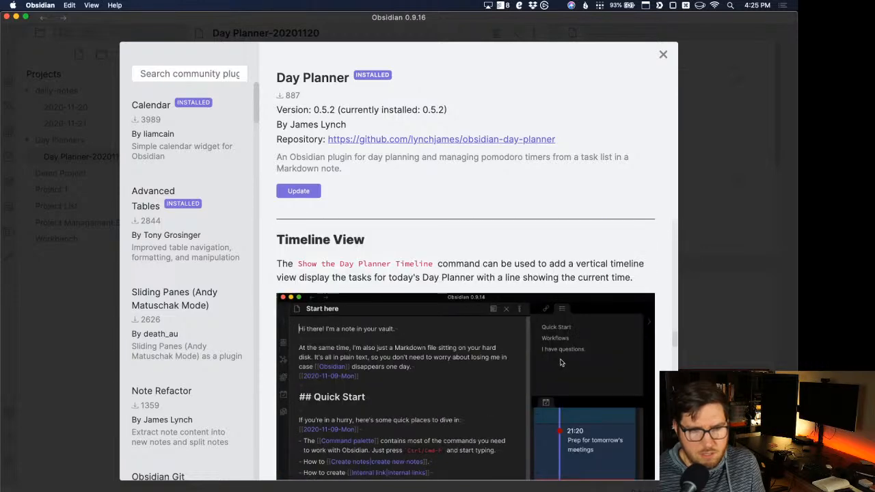
Reread the documentation's rules on how the planner note updates automatically, and close the plugin browser and settings.
{"action": "scroll", "coordinate": [561, 362], "scroll_direction": "up", "scroll_amount": 13}
{"action": "left_click", "coordinate": [318, 357]}
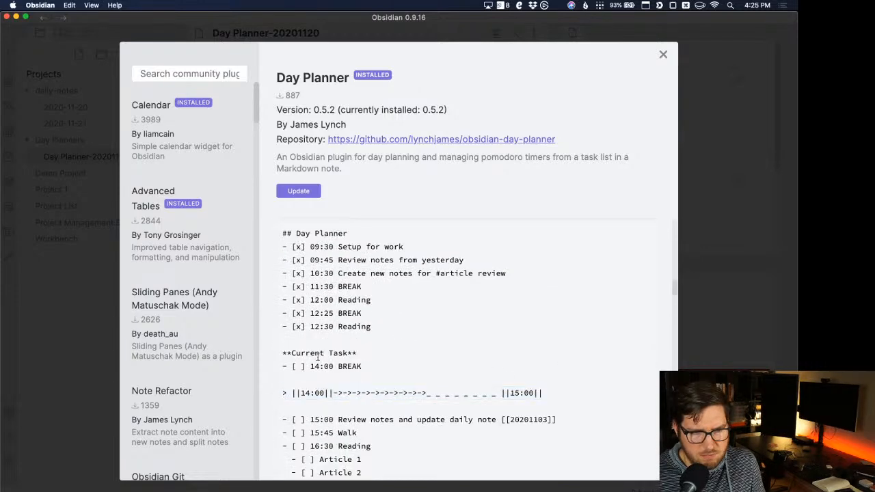
{"action": "triple_click", "coordinate": [319, 357]}
{"action": "scroll", "coordinate": [424, 362], "scroll_direction": "up", "scroll_amount": 4}
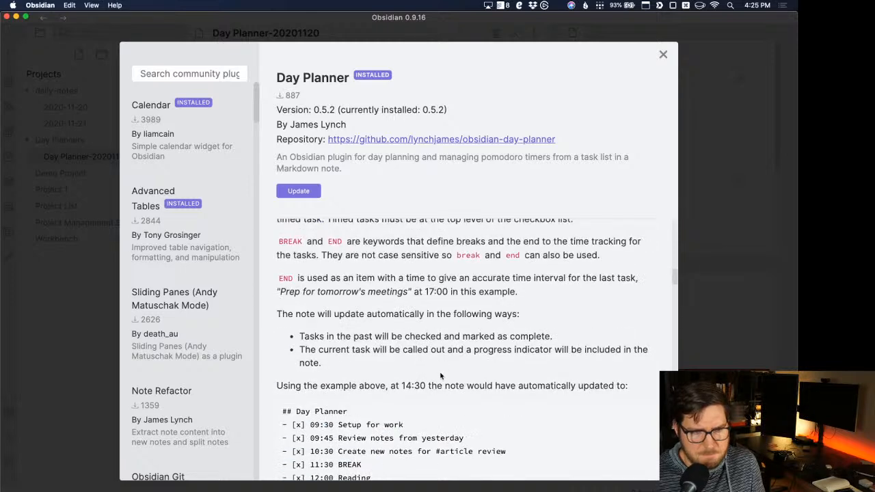
{"action": "double_click", "coordinate": [353, 311]}
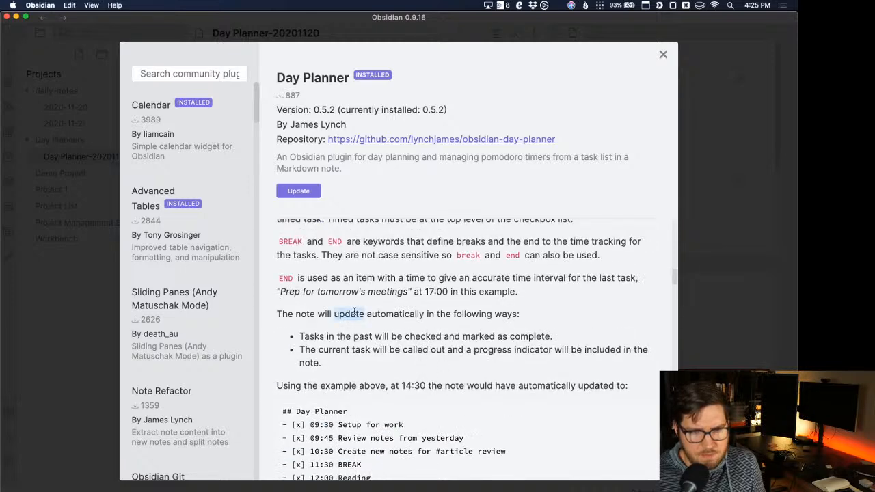
{"action": "left_click", "coordinate": [369, 319]}
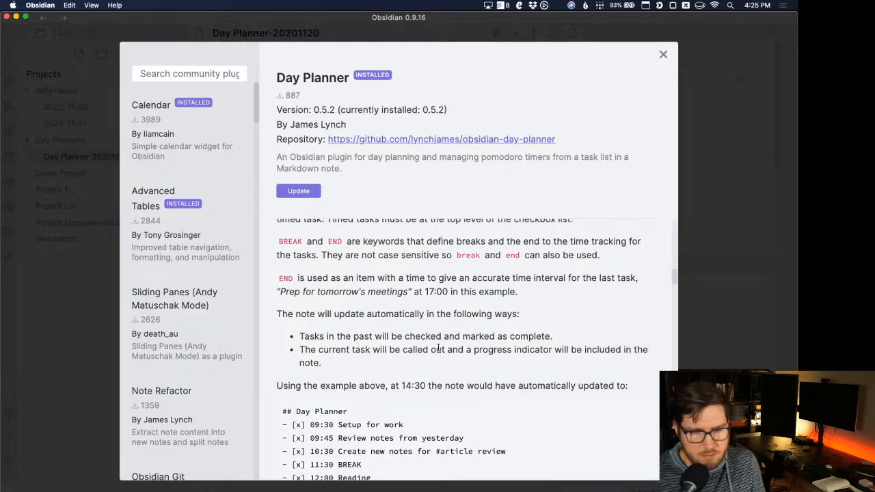
{"action": "left_click", "coordinate": [663, 56]}
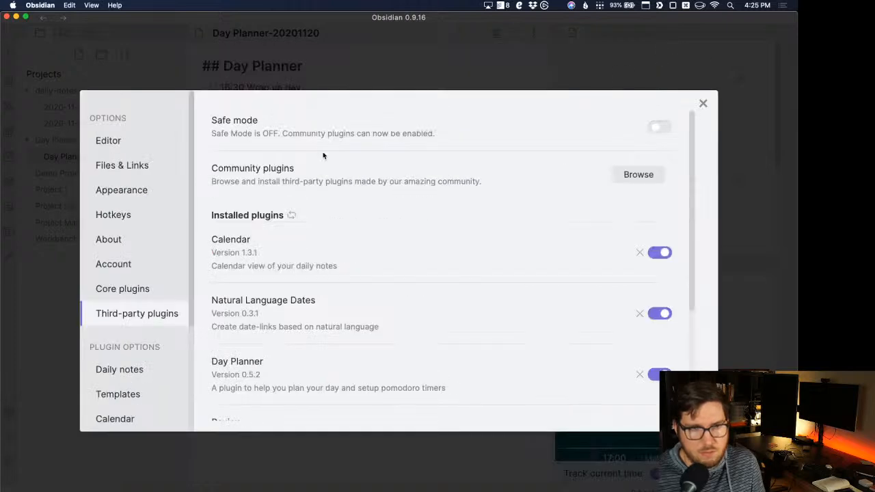
{"action": "left_click", "coordinate": [706, 104]}
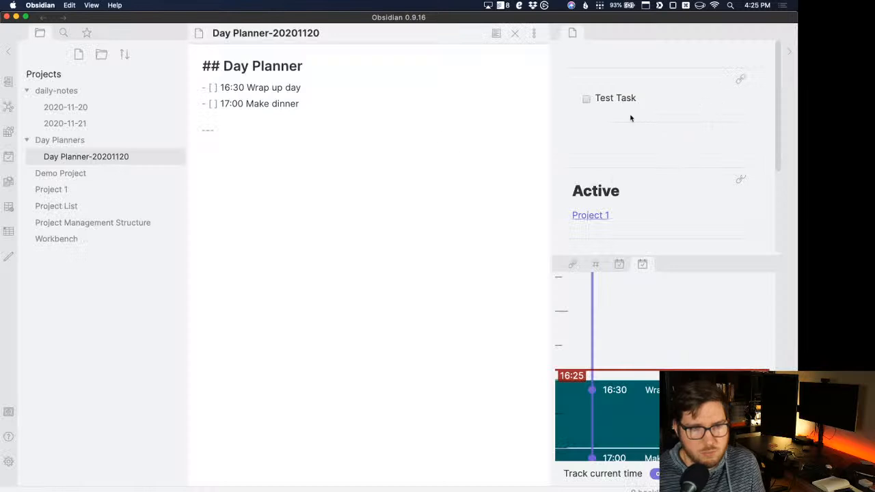
Add an unchecked task "15:45 Livestream" directly under the Day Planner heading, above the 16:30 task.
{"action": "left_click", "coordinate": [313, 72]}
{"action": "key", "text": "Return"}
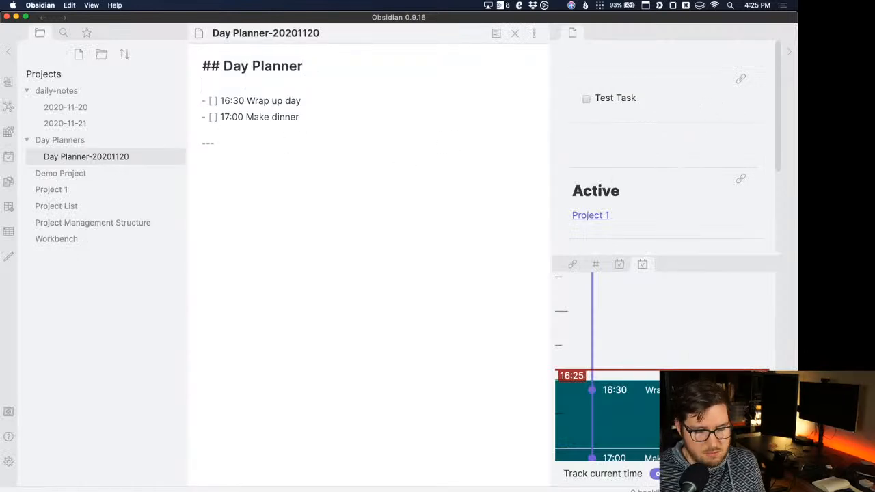
{"action": "type", "text": "- [ ] "}
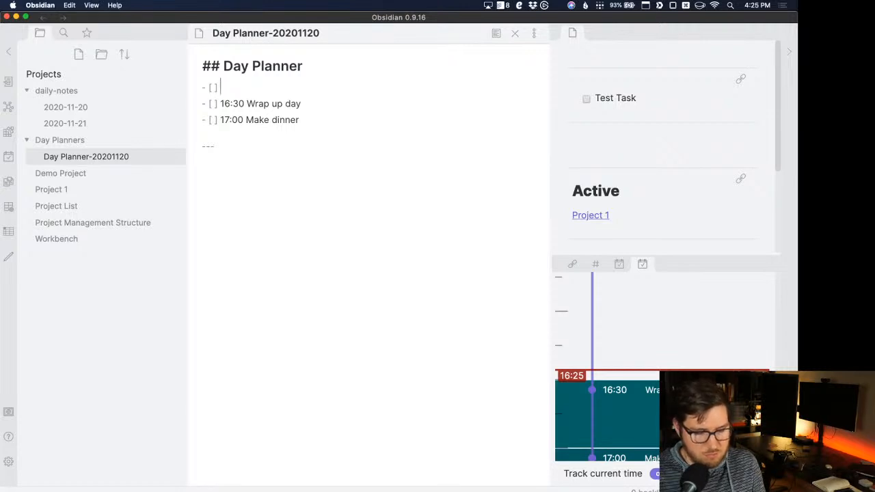
{"action": "type", "text": "15:"}
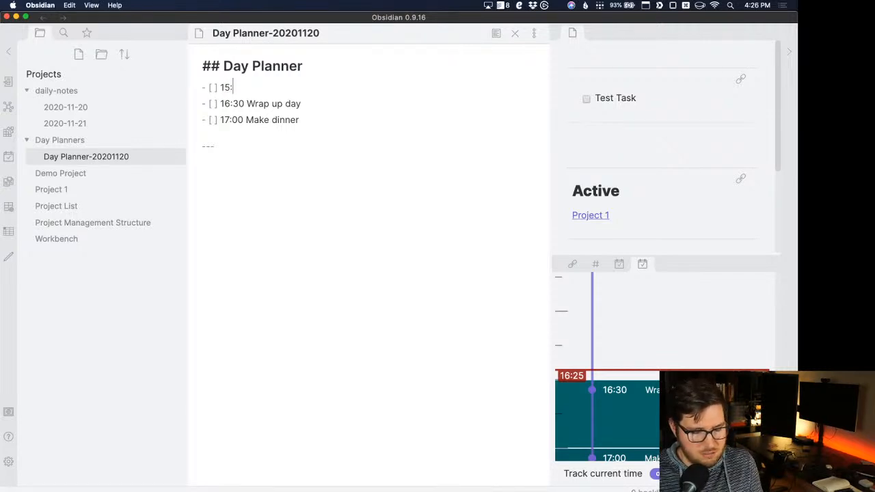
{"action": "type", "text": "45 "}
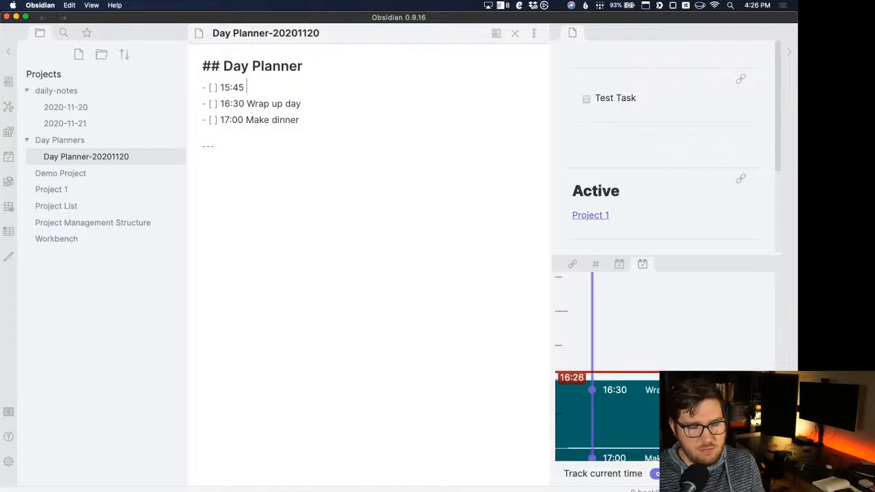
{"action": "type", "text": "Livestream"}
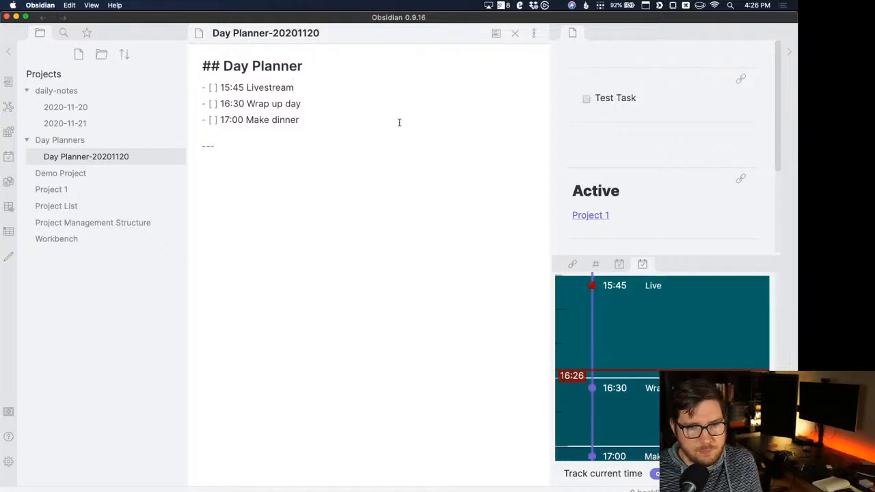
Examine the Current Task heading and the progress indicator line that Day Planner inserts above the task list.
{"action": "left_click", "coordinate": [281, 146]}
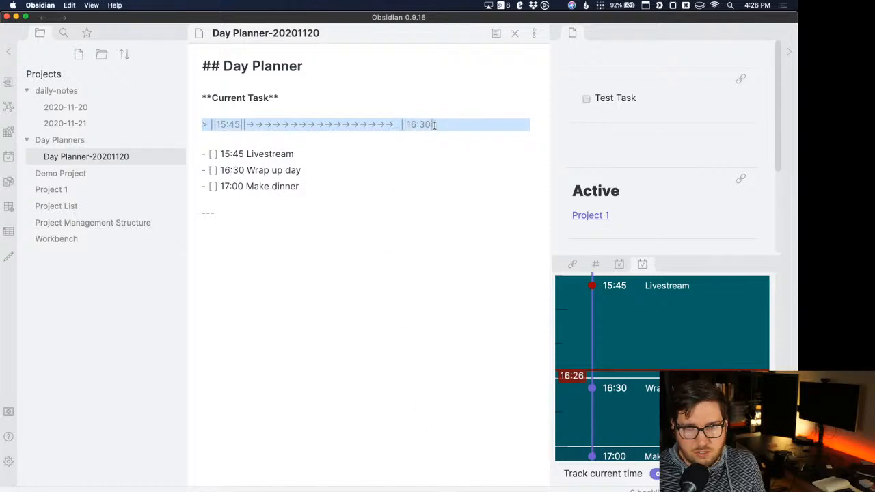
{"action": "left_click", "coordinate": [336, 153]}
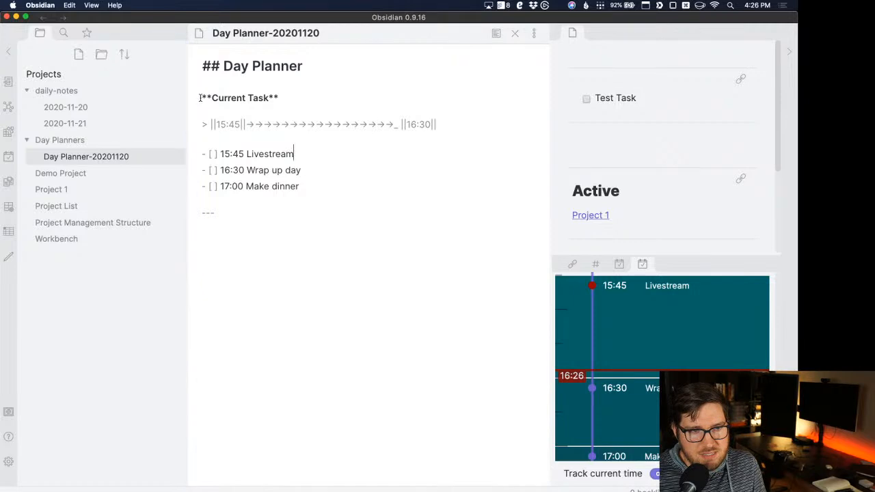
{"action": "left_click_drag", "start_coordinate": [201, 99], "coordinate": [293, 98]}
{"action": "left_click", "coordinate": [292, 101]}
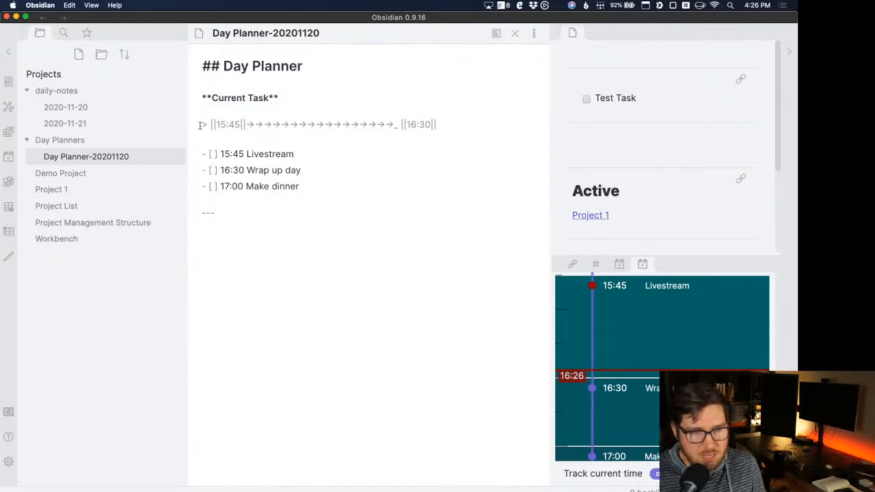
{"action": "left_click_drag", "start_coordinate": [198, 126], "coordinate": [453, 125]}
{"action": "left_click", "coordinate": [453, 125]}
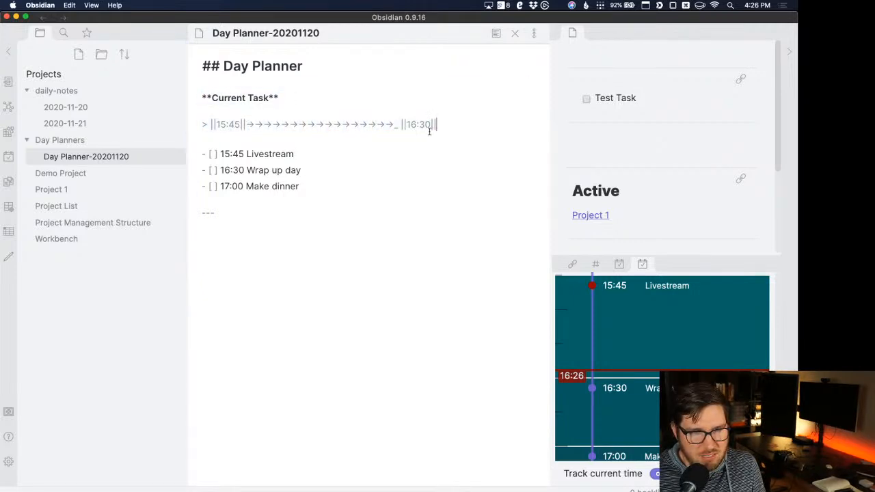
Try marking the 15:45 Livestream task as done in the note's preview, checking its checkbox state in the editor, and toggle it back.
{"action": "left_click", "coordinate": [496, 33]}
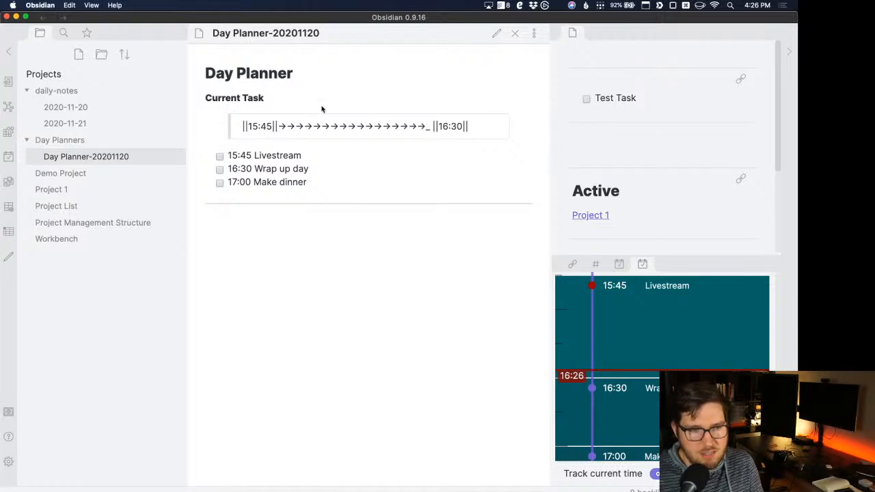
{"action": "left_click", "coordinate": [219, 157]}
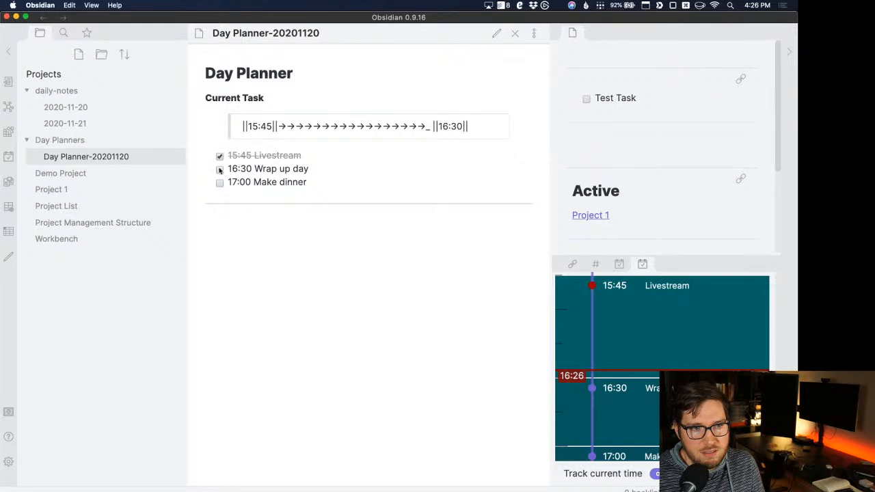
{"action": "left_click", "coordinate": [497, 34]}
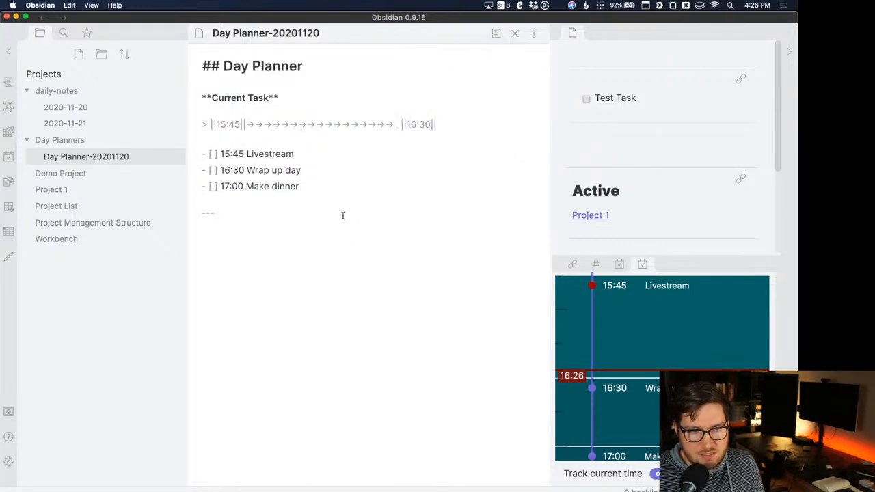
{"action": "left_click", "coordinate": [495, 34]}
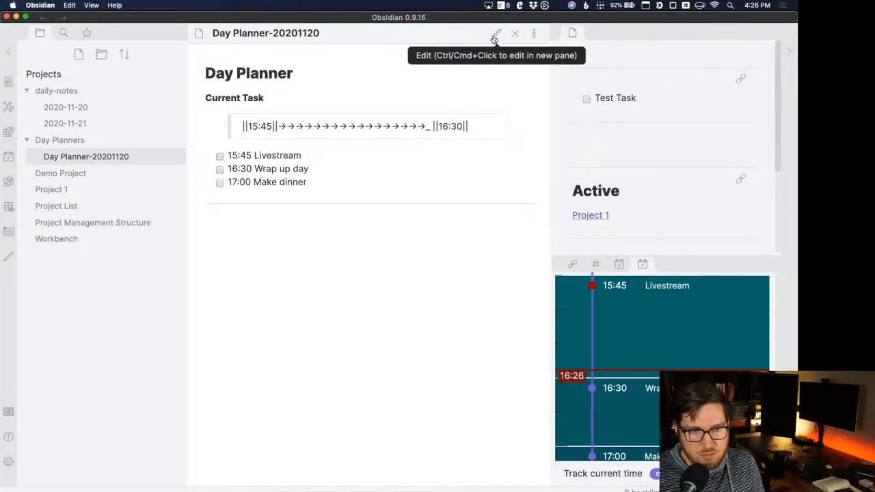
{"action": "left_click", "coordinate": [219, 156]}
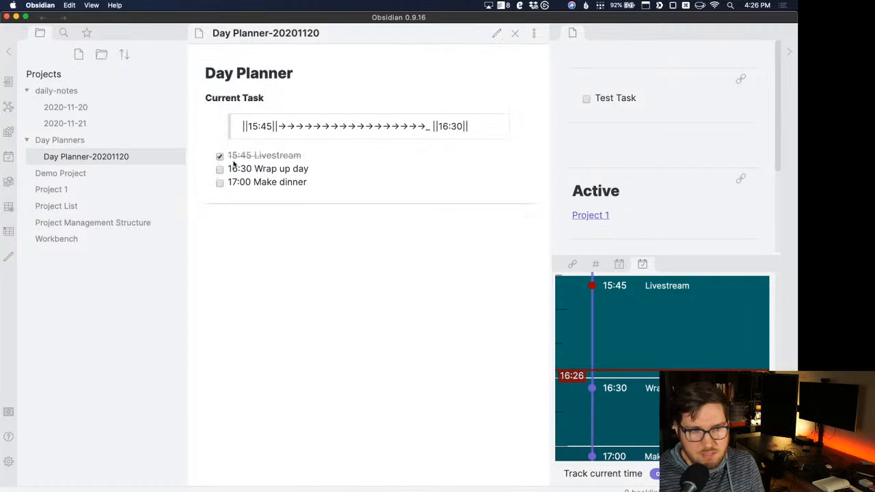
{"action": "left_click", "coordinate": [497, 34]}
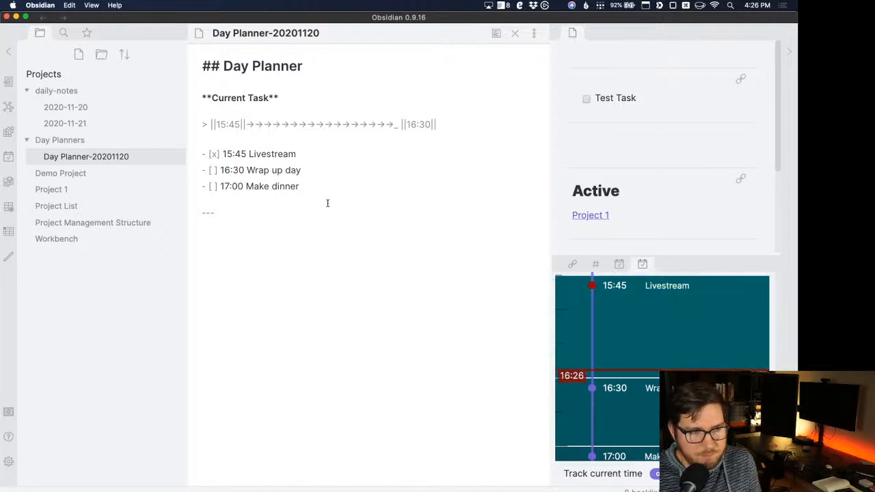
{"action": "key", "text": "super+Return"}
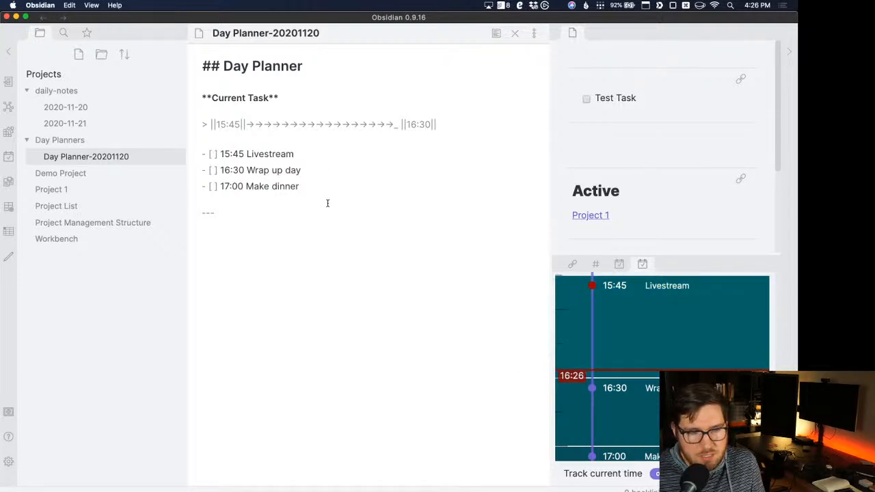